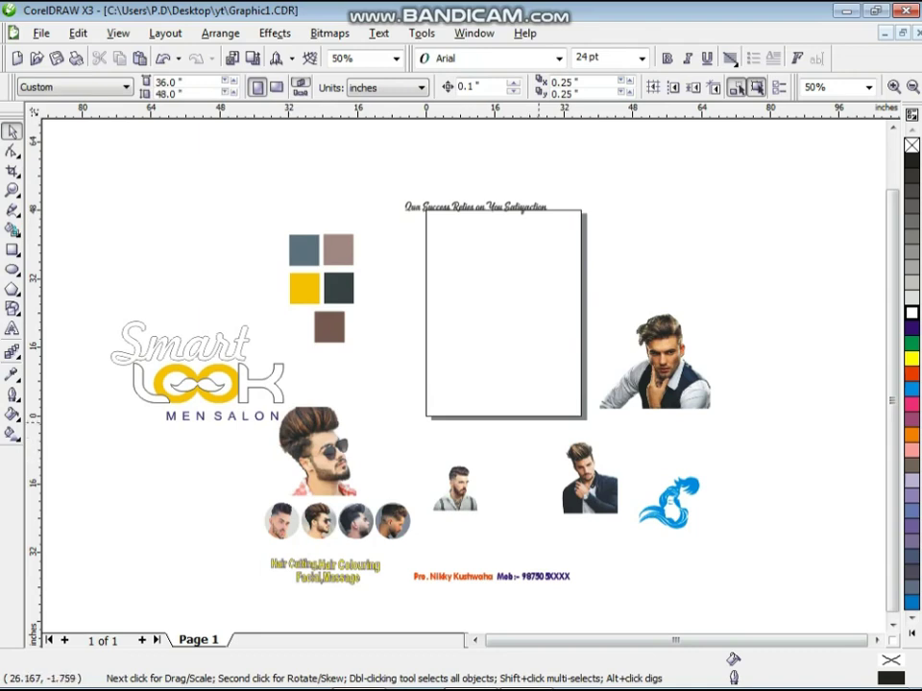
Create a 36 × 48 inch rectangle matching the page frame and move the slogan text clear above the page
double_click(12, 250)
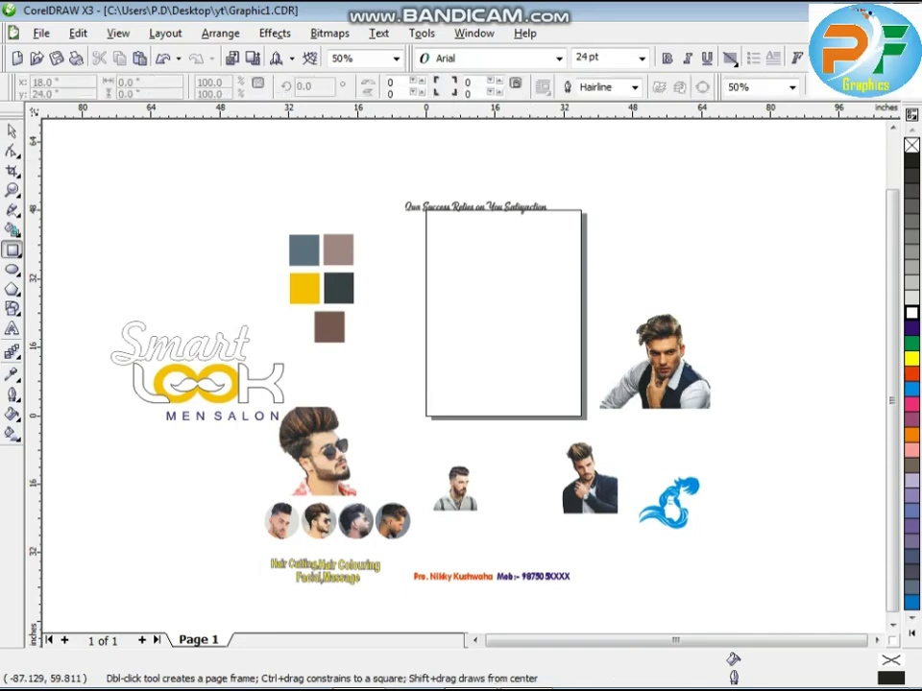
key("space")
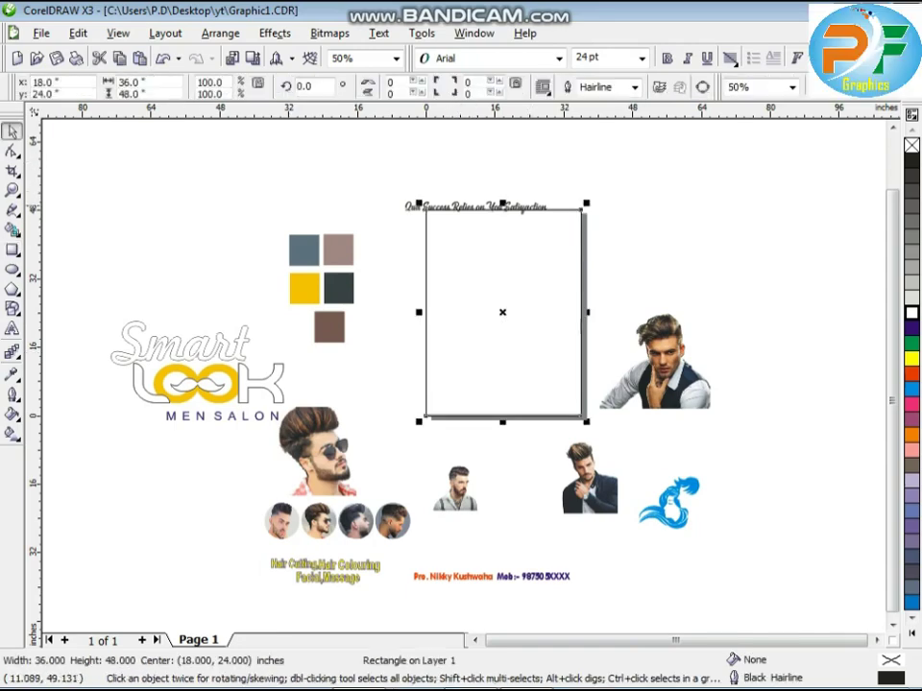
left_click_drag(473, 203, 479, 159)
Fill the page-sized rectangle with white and give it a 10 pt cyan outline
left_click(538, 267)
scroll(538, 272, "up", 1)
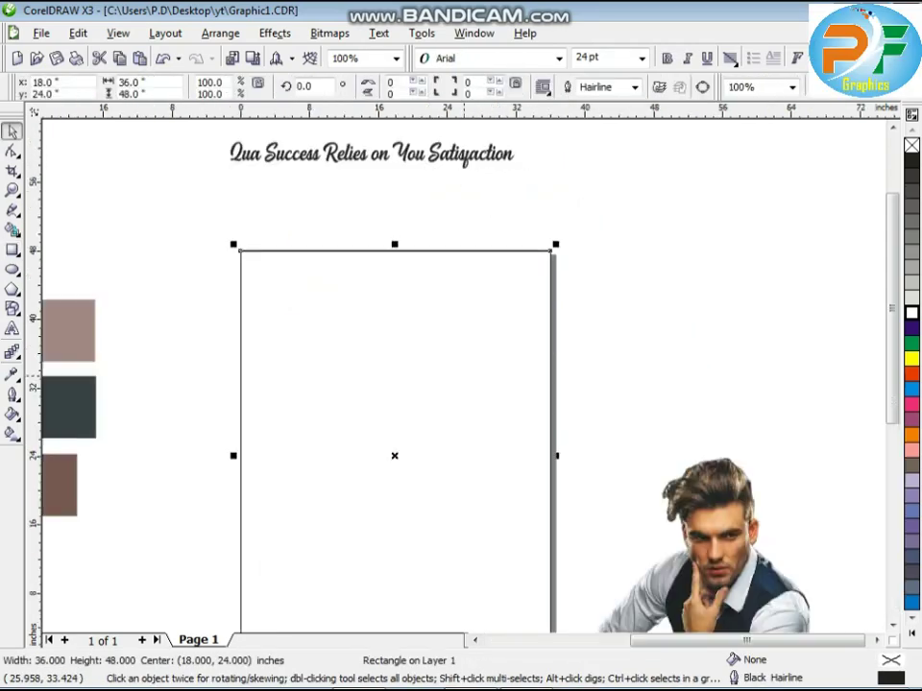
scroll(473, 374, "down", 1)
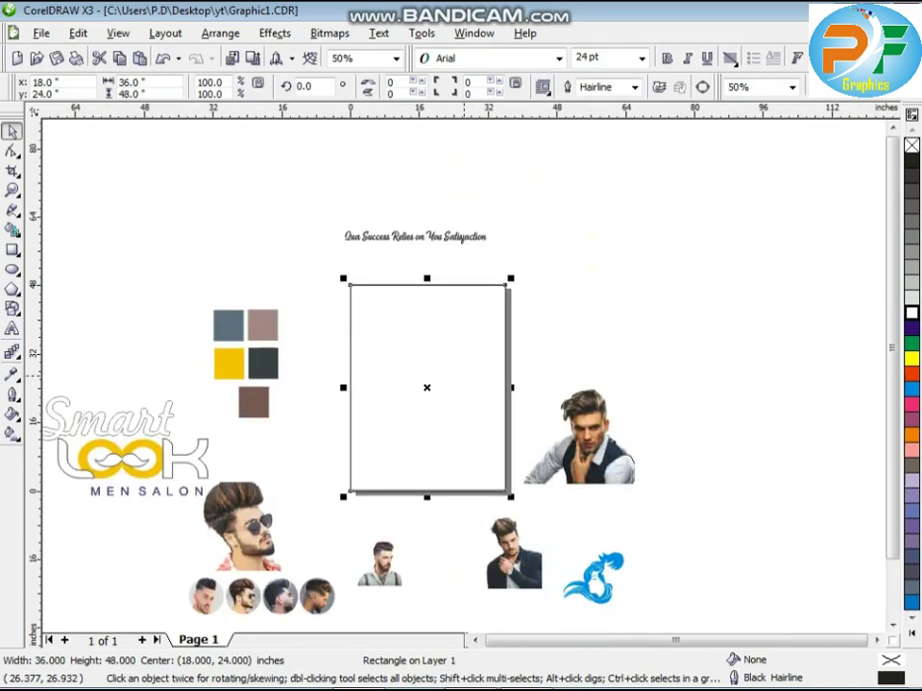
left_click(911, 313)
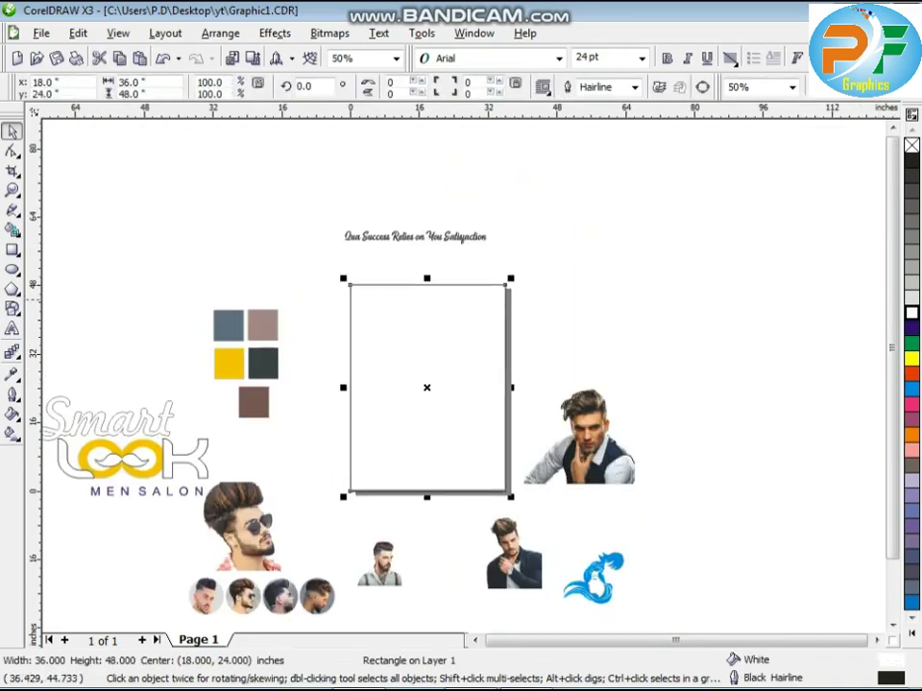
key("F12")
double_click(324, 258)
type("10")
left_click(377, 222)
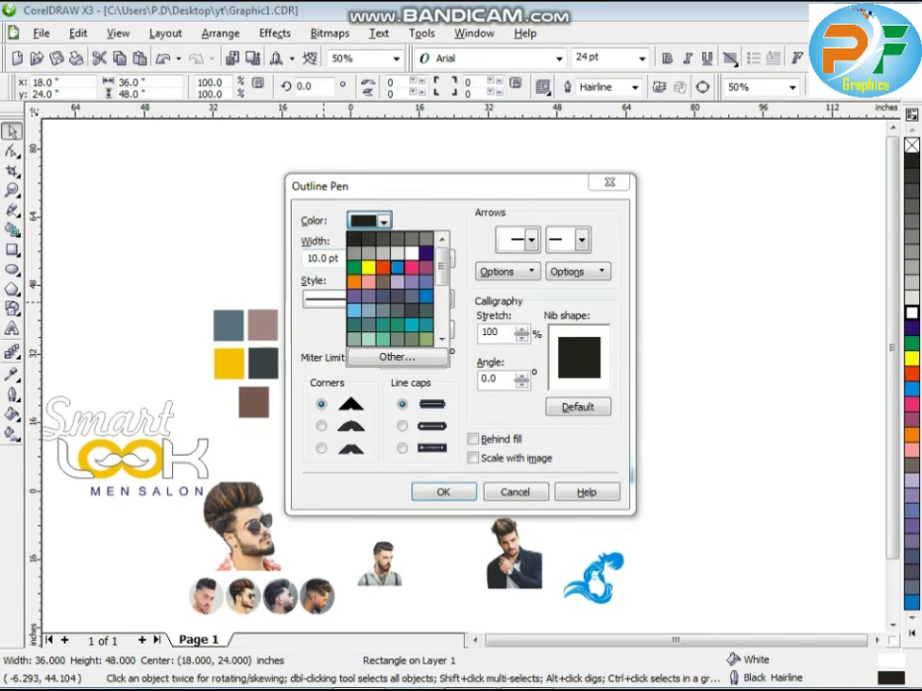
left_click(398, 268)
left_click(442, 492)
Make a shortened copy of the page rectangle as a bottom strip about 10.2 inches high, and remove the strip's outline
left_click(545, 289)
scroll(508, 364, "up", 1)
left_click(419, 379)
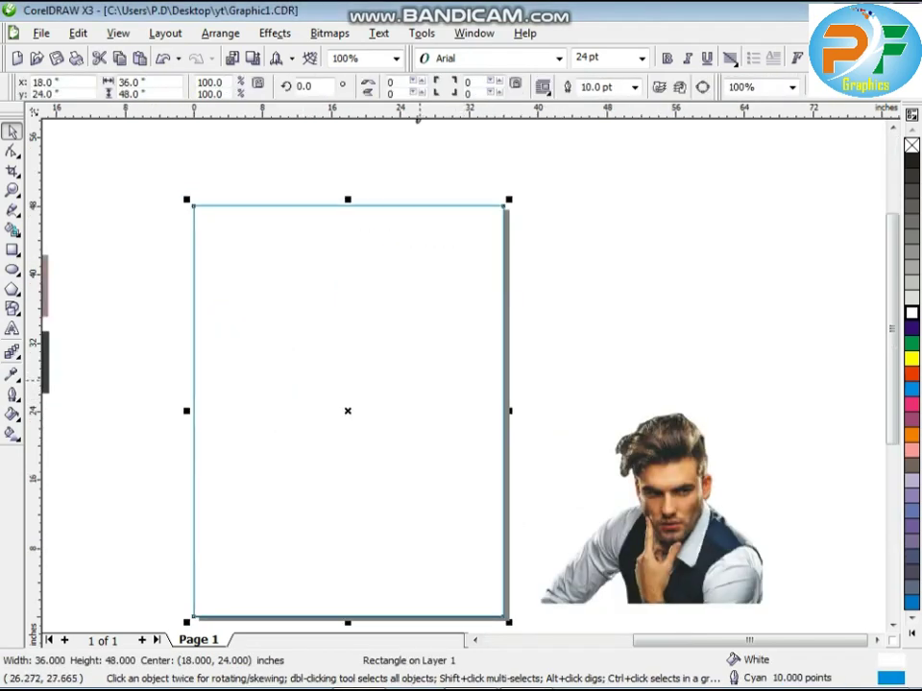
left_click_drag(347, 197, 397, 530)
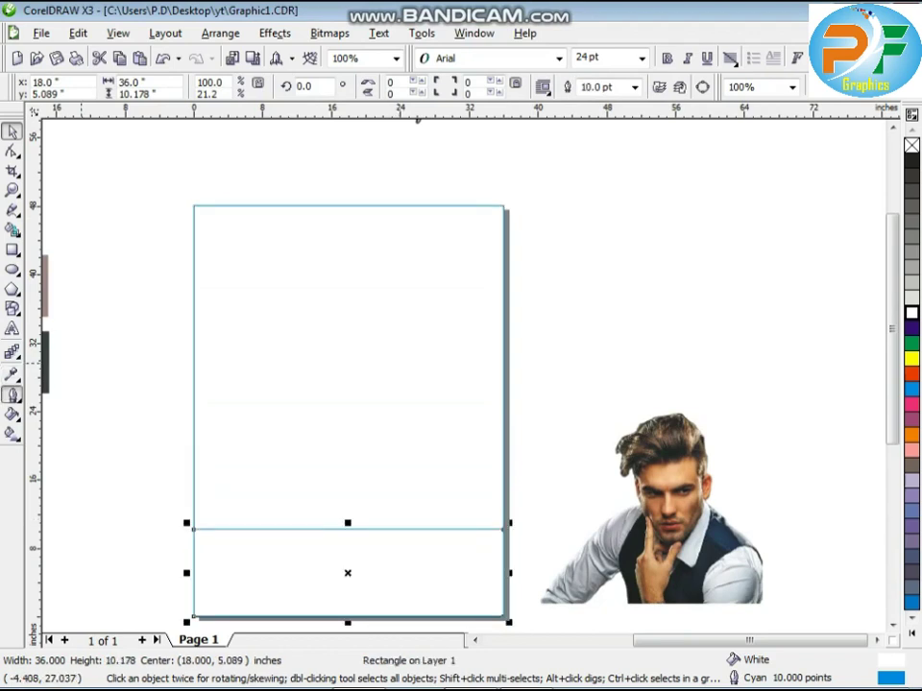
left_click(12, 414)
left_click(13, 394)
left_click(90, 403)
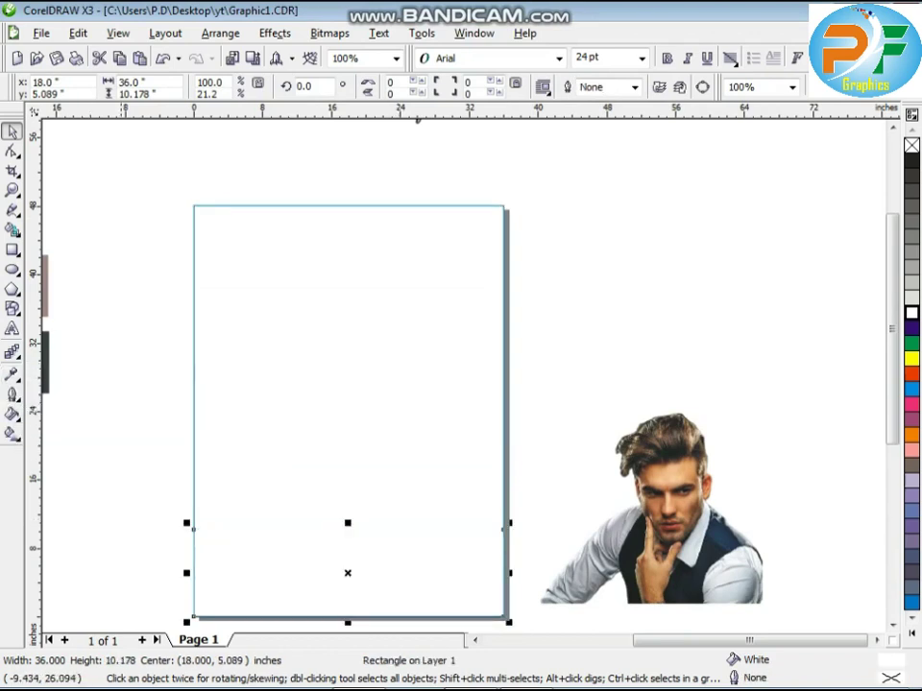
key("Escape")
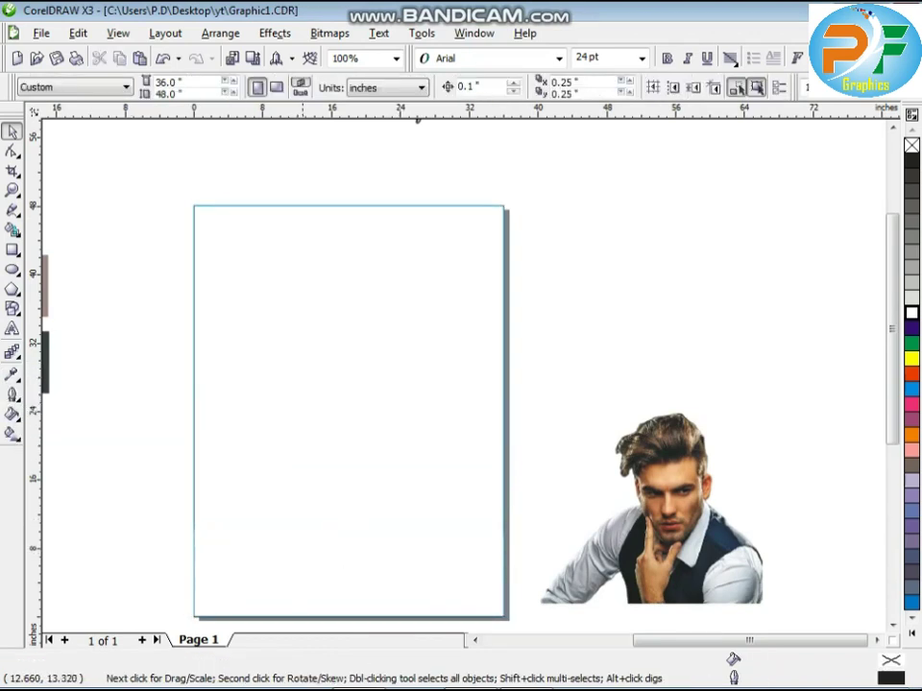
Make a shortened copy of the page rectangle ending at the strip's upper edge, and fill the bottom strip with magenta
left_click(319, 457)
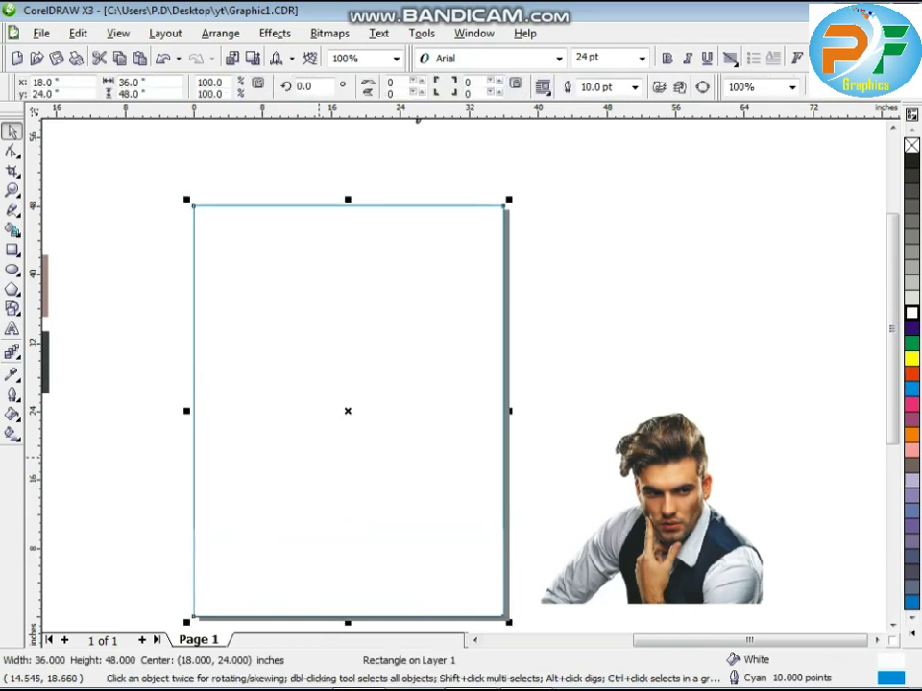
left_click_drag(347, 622, 372, 527)
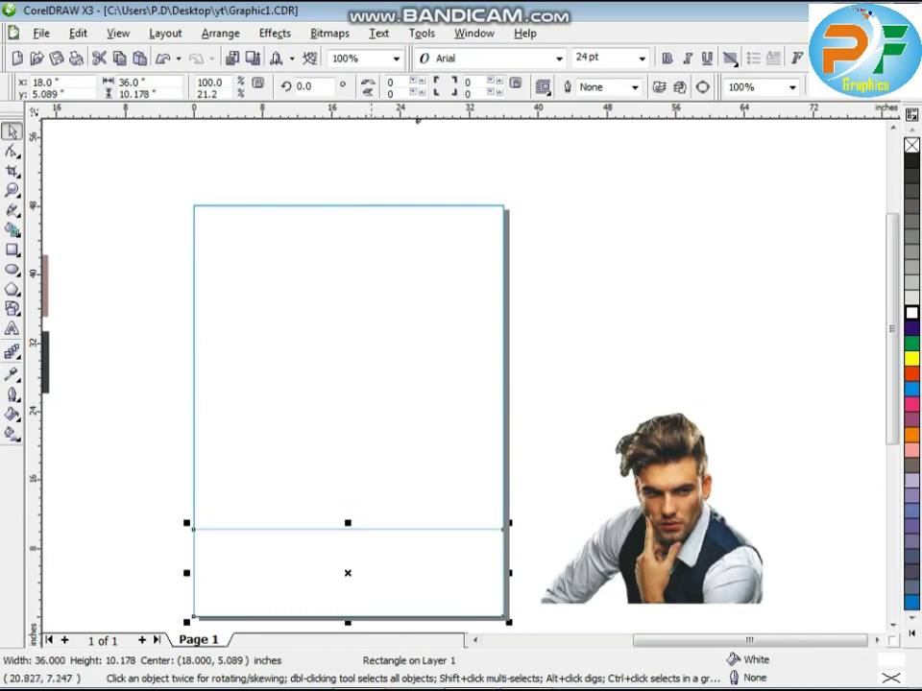
left_click(912, 404)
left_click(647, 391)
Draw a straight diagonal line sloping down from left to right across the upper white panel, extending past both sides
left_click(376, 409)
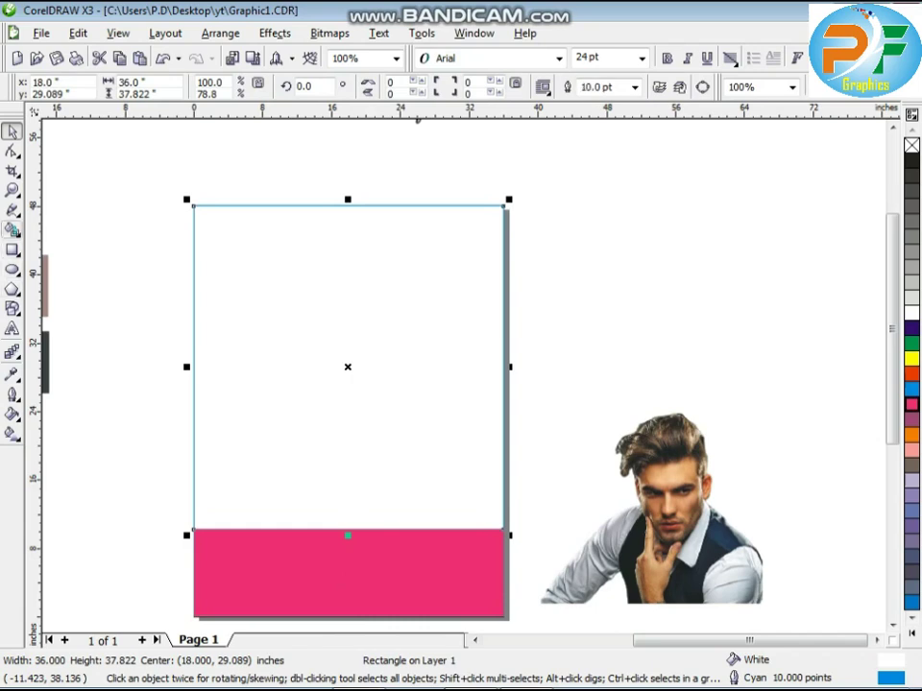
left_click(14, 213)
left_click(106, 219)
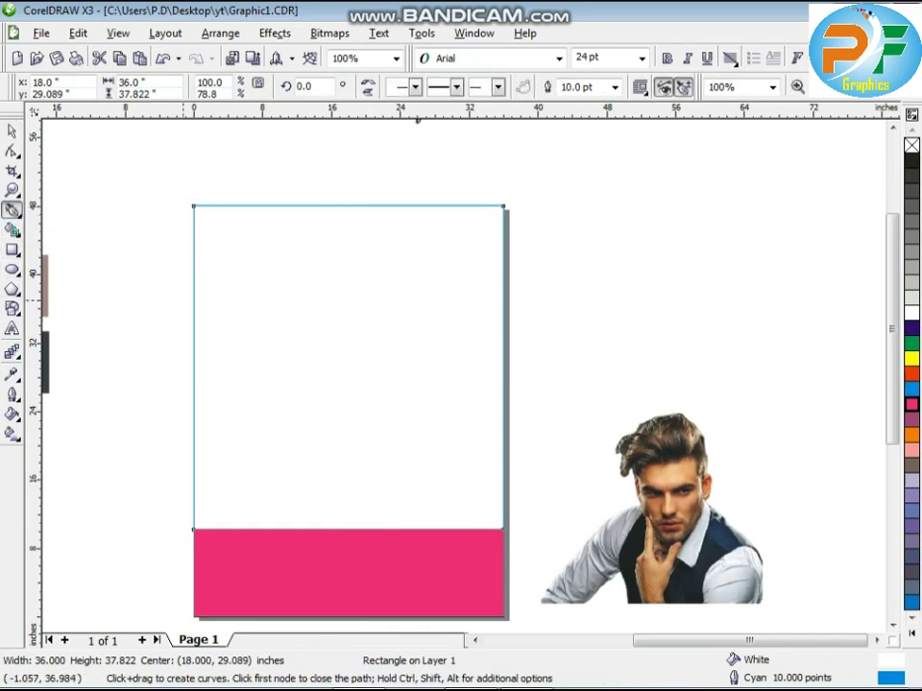
left_click(169, 280)
double_click(543, 469)
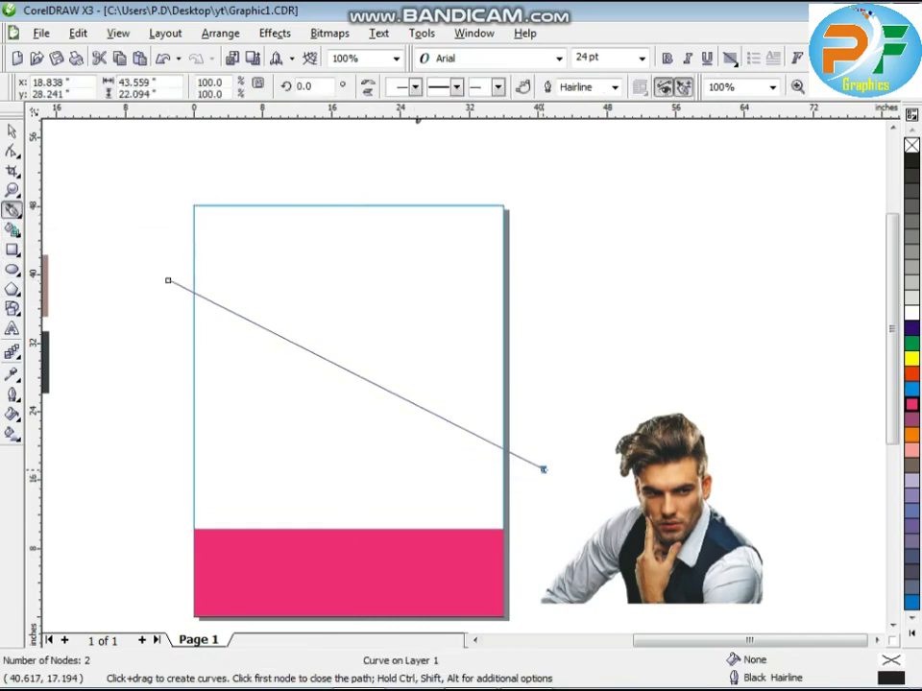
Use Smart Fill to create Desert Blue shapes below and above the diagonal, then delete the dividing line
left_click(13, 230)
left_click(300, 399)
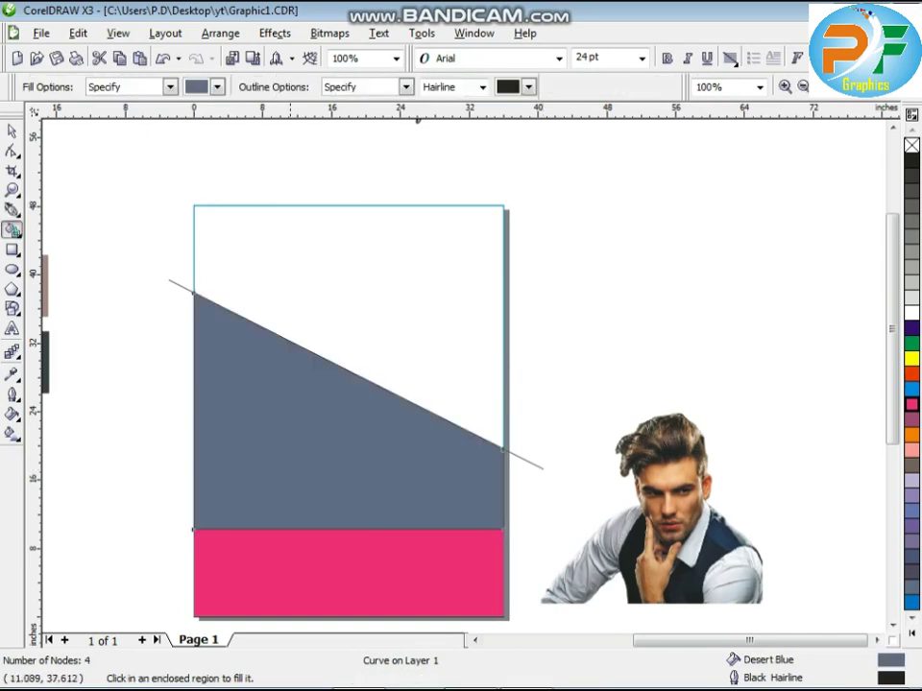
left_click(294, 292)
left_click(13, 131)
left_click(167, 263)
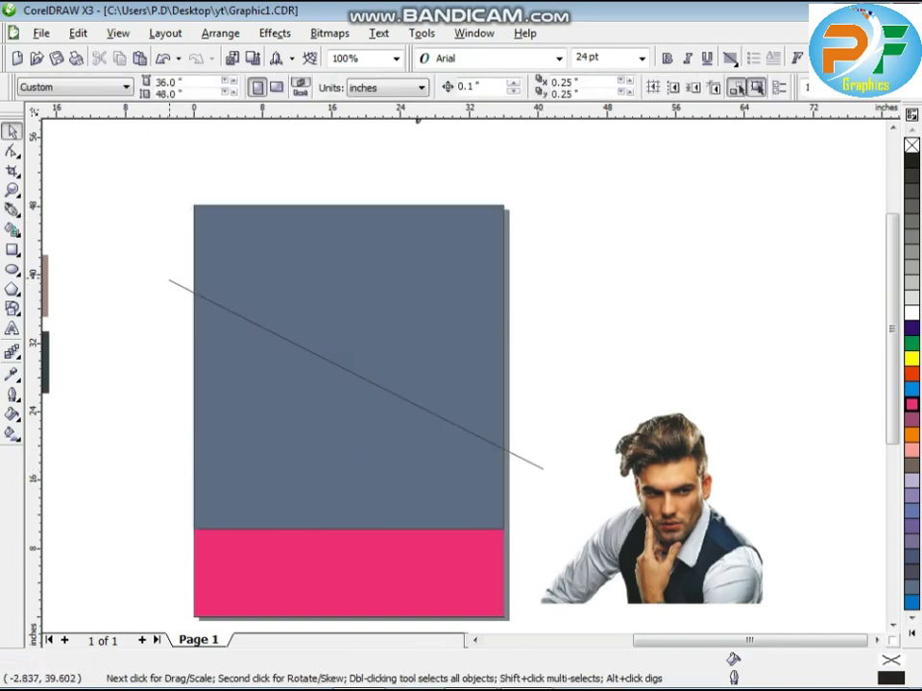
left_click(170, 275)
key("Delete")
Nudge the upper blue shape up by 1.1 inches and delete the white panel exposed in the gap beneath it
left_click(332, 347)
key("Up")
key("Up")
key("Up")
key("Up")
key("Up")
key("Up")
key("Up")
key("Up")
key("Up")
key("Up")
key("Up")
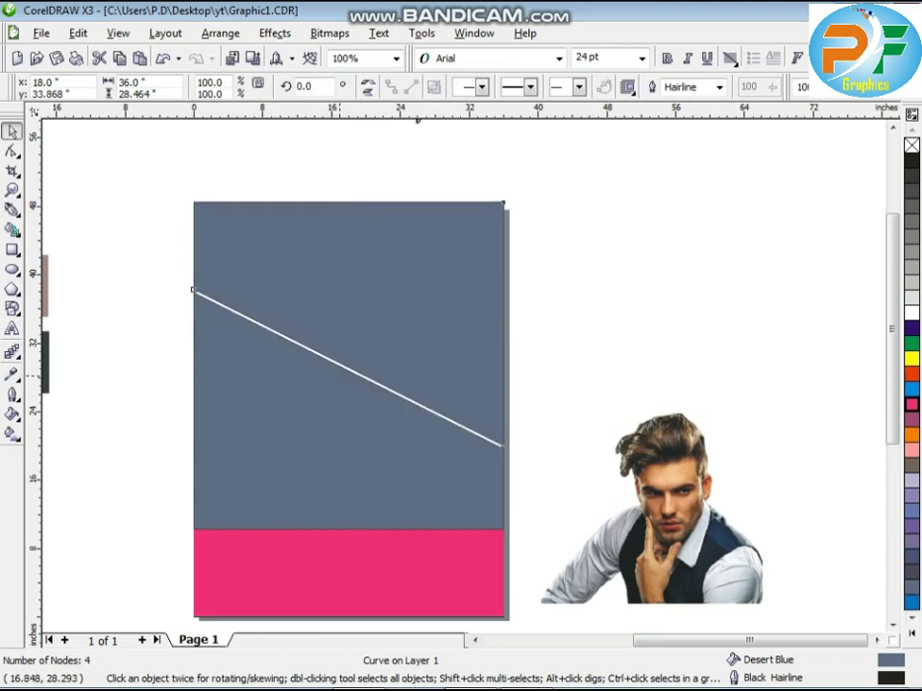
left_click(373, 379)
key("Delete")
Nudge the upper blue shape back down by 1.1 inches so it meets the lower shape along the diagonal
left_click(382, 353)
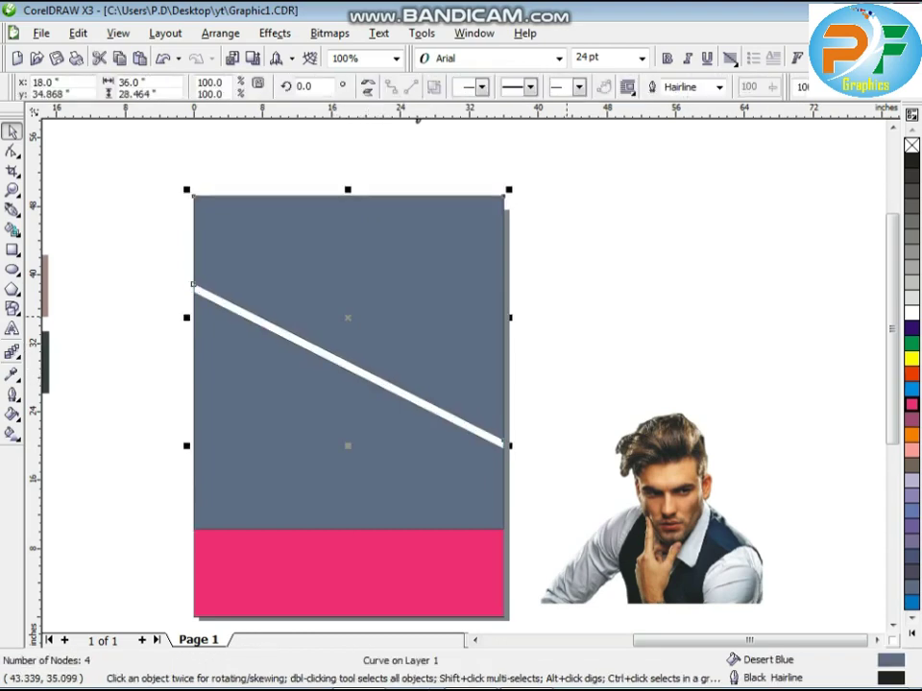
key("Down")
key("Down")
key("Down")
key("Down")
key("Down")
key("Down")
key("Down")
key("Down")
key("Down")
key("Down")
key("Down")
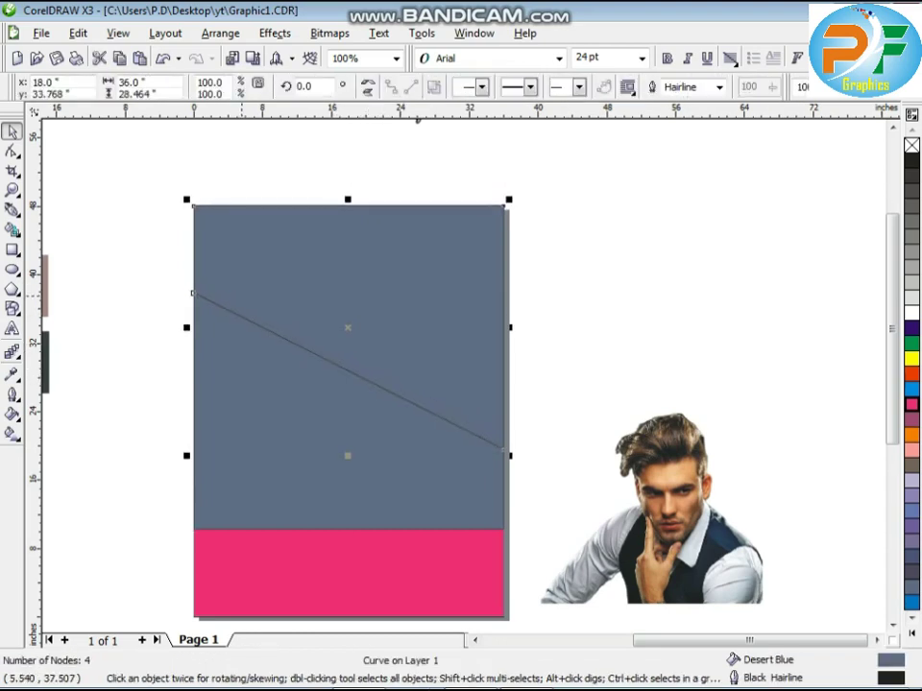
Sample the palette swatches to colour the upper shape slate blue and the lower shape yellow
left_click(11, 374)
scroll(194, 367, "down", 1)
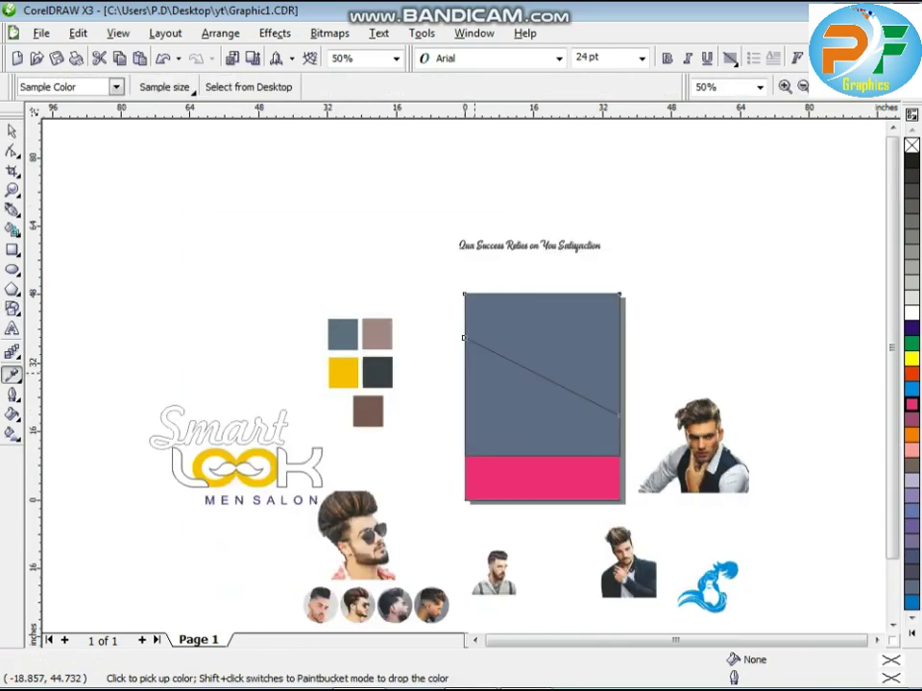
scroll(481, 361, "up", 1)
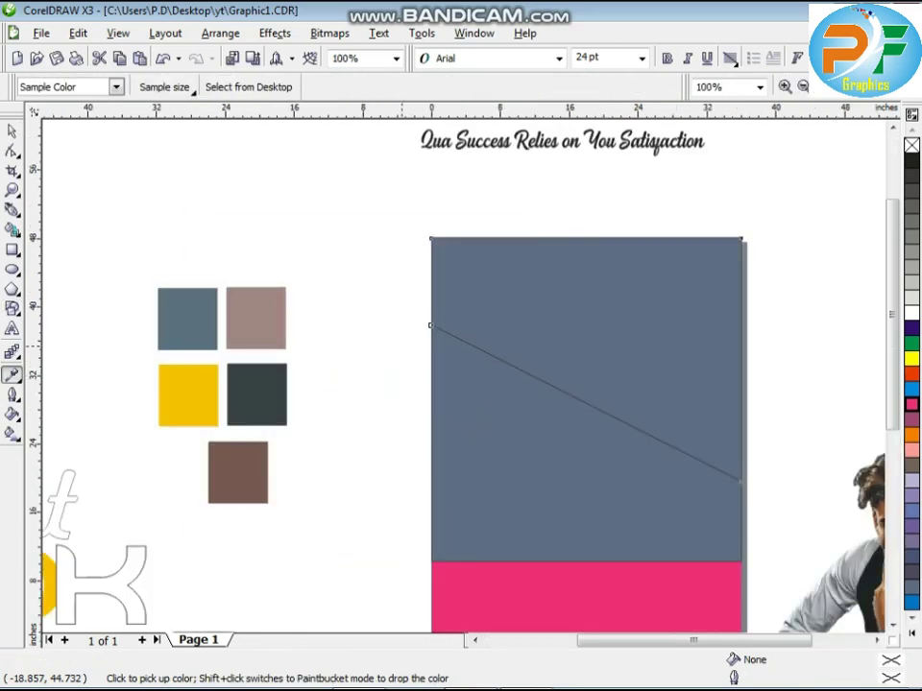
left_click(197, 324)
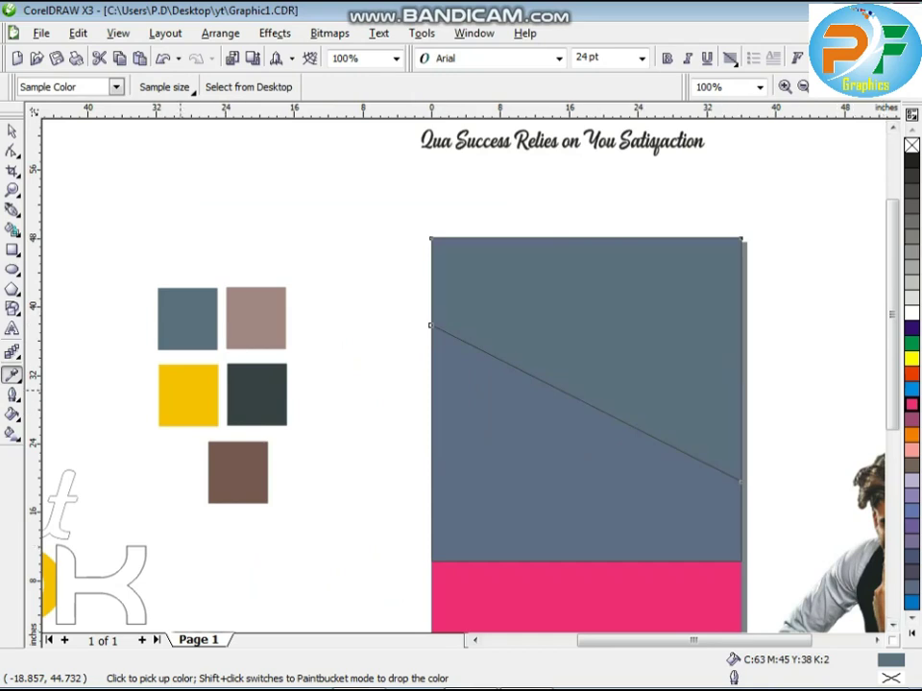
left_click(188, 395)
left_click(603, 500, "shift")
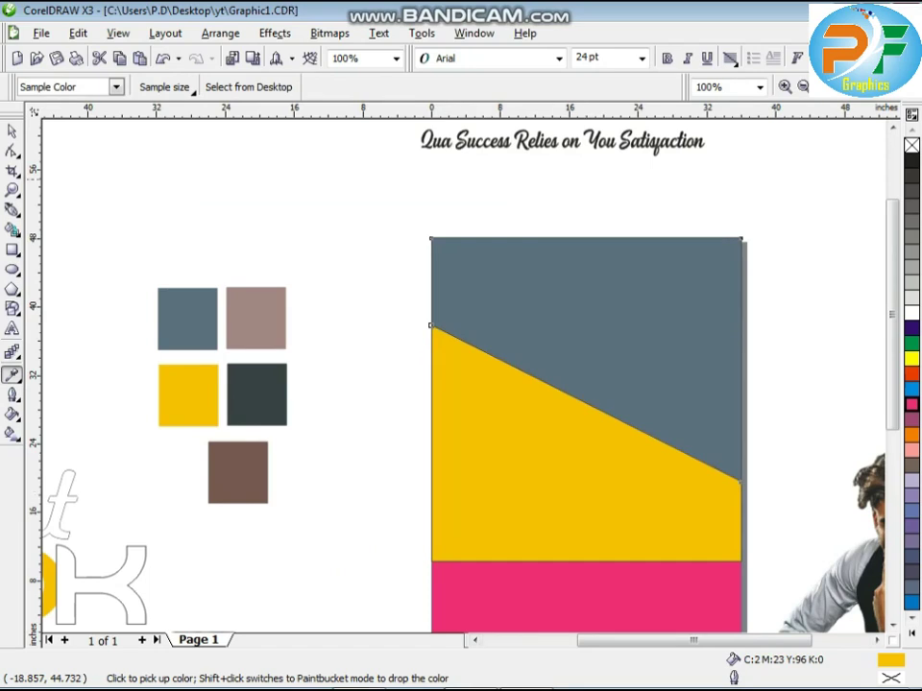
Group the slate-blue and yellow shapes and remove their outlines
left_click(12, 132)
left_click(467, 399, "shift")
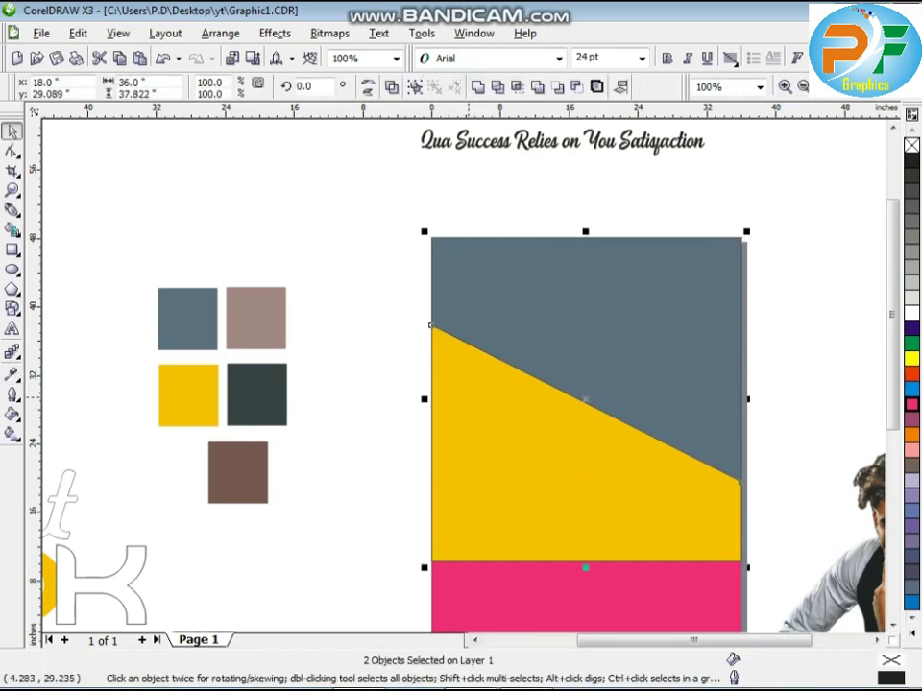
key("ctrl+g")
left_click(12, 394)
left_click(88, 403)
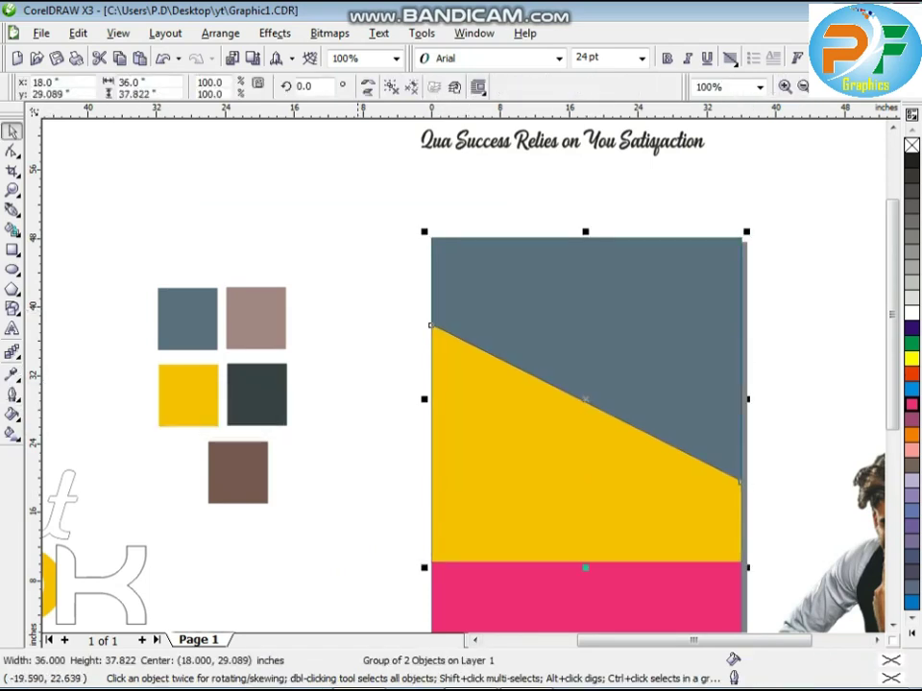
Change the bottom strip's fill to white
left_click(475, 576)
left_click(911, 313)
left_click(804, 273)
scroll(739, 236, "up", 3)
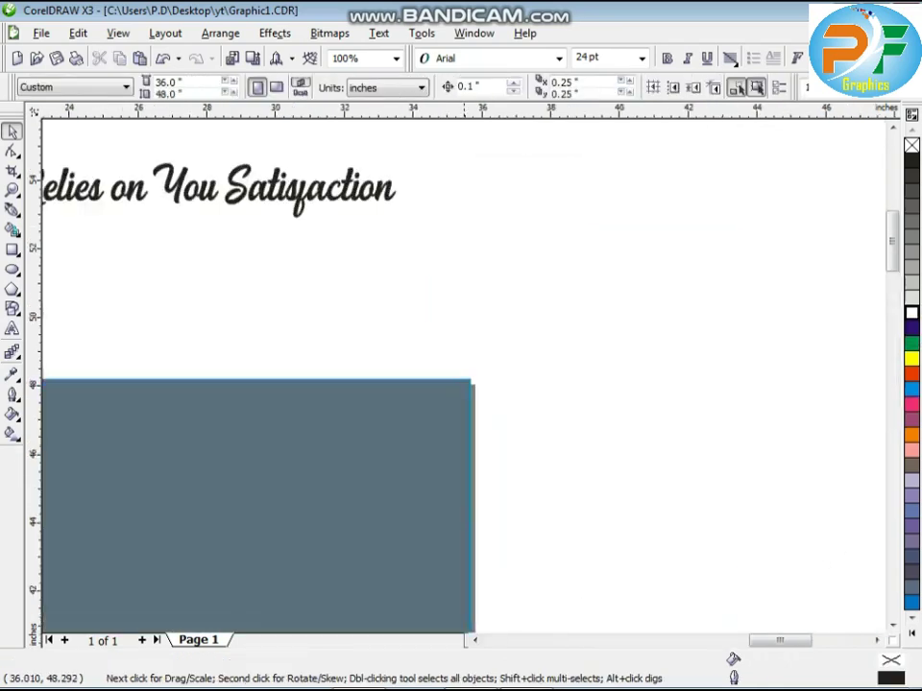
left_click(438, 430)
scroll(438, 434, "down", 2)
left_click_drag(465, 376, 217, 303)
left_click_drag(429, 411, 429, 383)
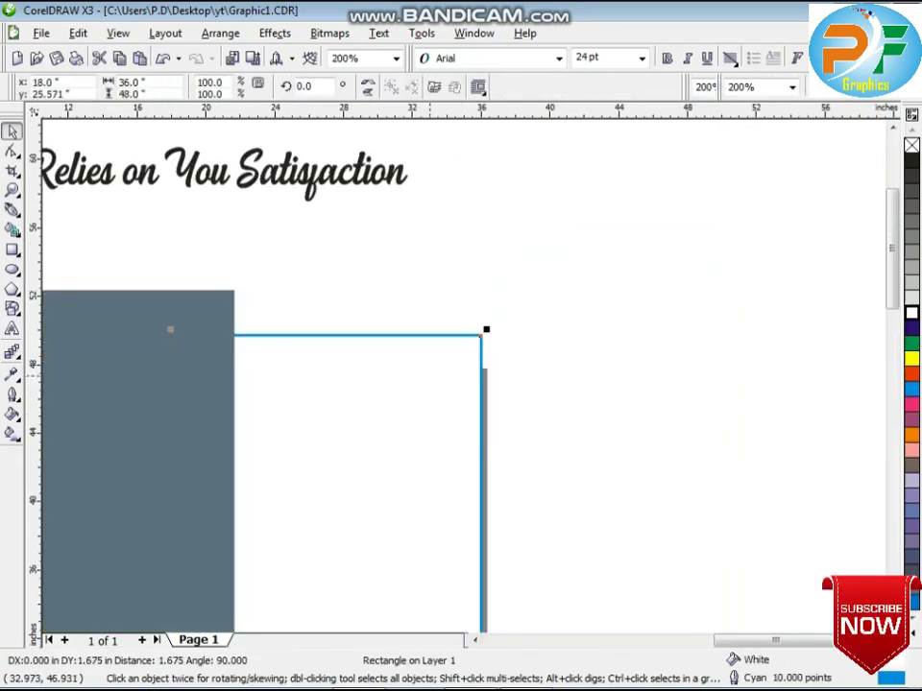
scroll(417, 432, "down", 3)
key("ctrl+z")
left_click(495, 367)
scroll(471, 397, "up", 2)
key("ctrl+z")
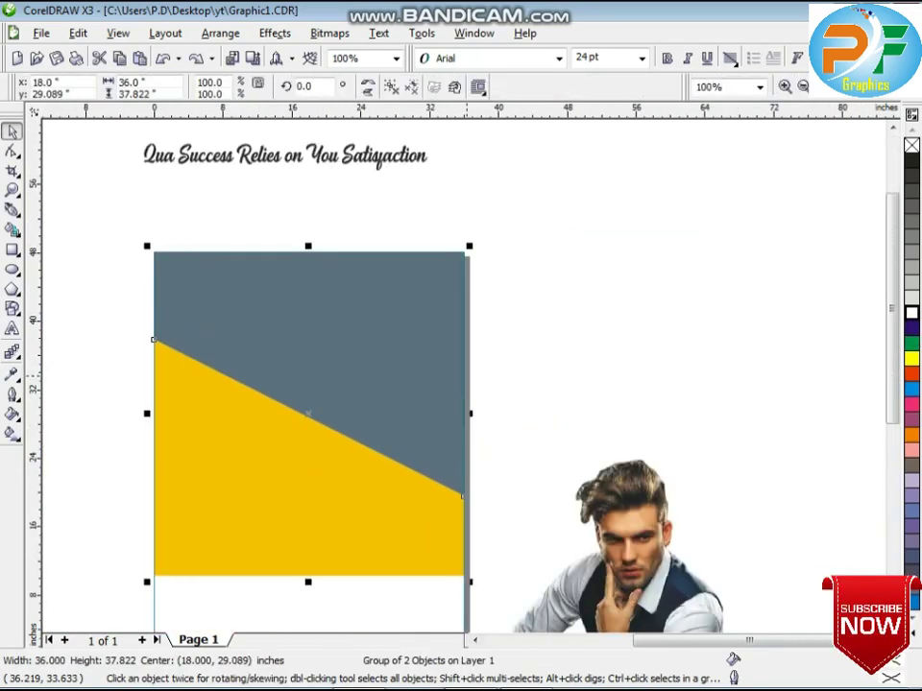
Select all the background pieces on the page and group them into one object
scroll(464, 377, "down", 2)
left_click_drag(371, 334, 470, 451)
scroll(441, 413, "up", 2)
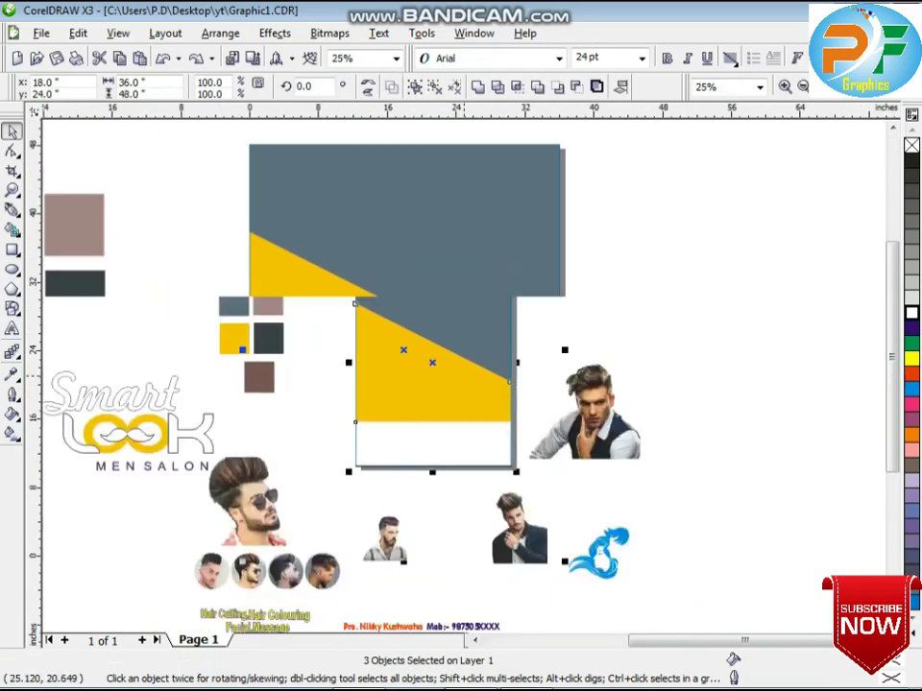
key("ctrl+g")
key("Escape")
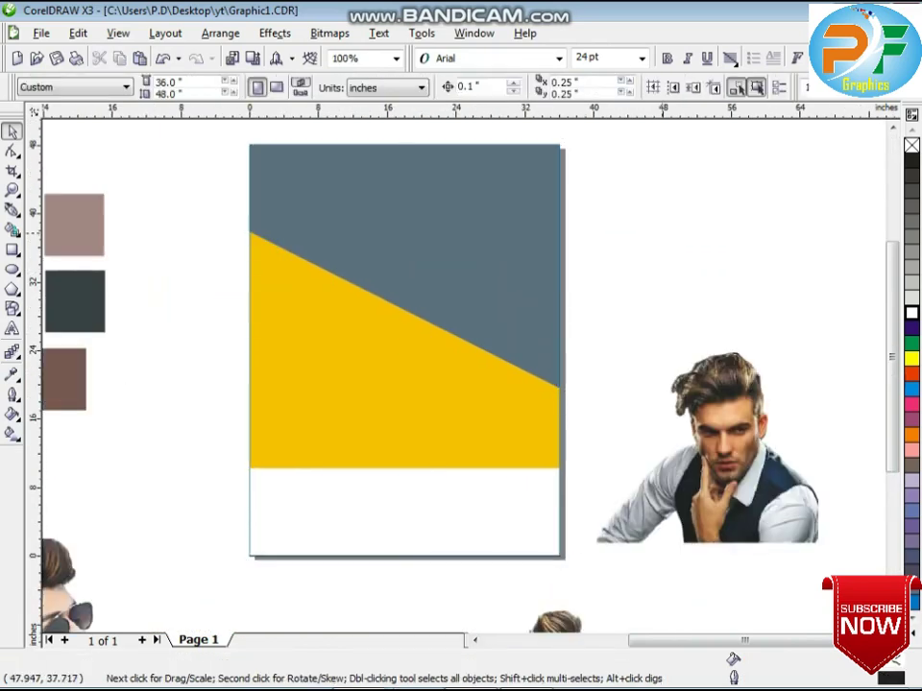
Move the slogan text onto the upper edge of the slate-blue area and nudge it left towards the page centre
scroll(461, 245, "down", 1)
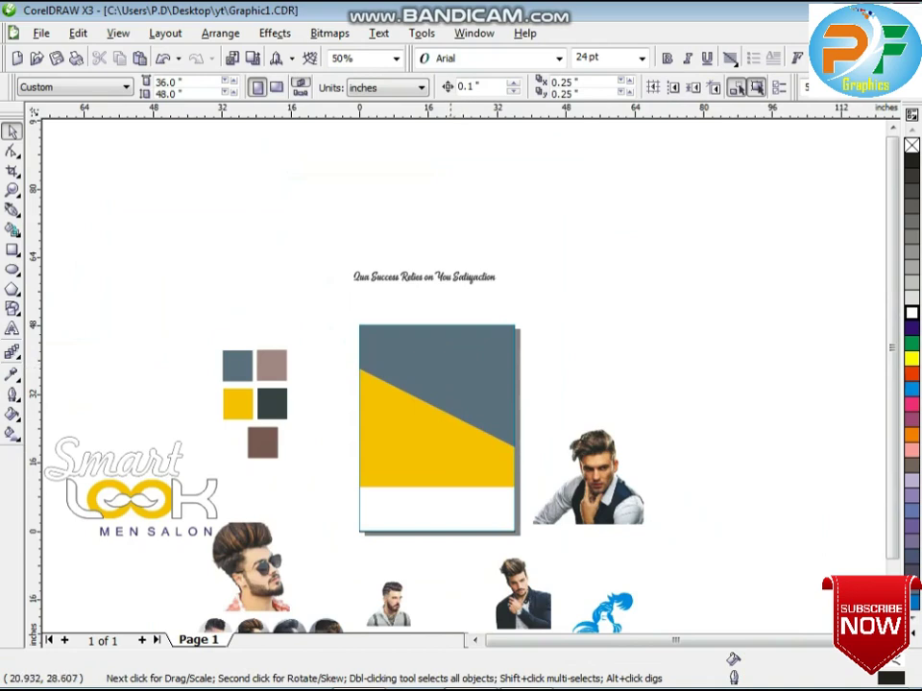
left_click(429, 277)
left_click_drag(426, 278, 443, 341)
scroll(436, 328, "up", 2)
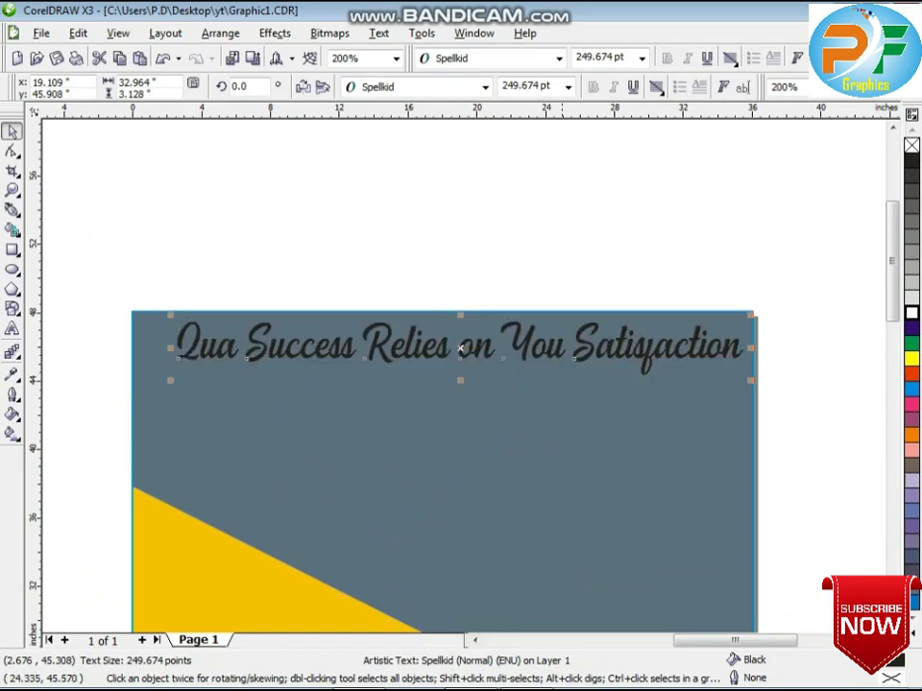
key("Left")
key("Left")
Scale the slogan text about its centre to about 196 pt and nudge it slightly left
left_click_drag(747, 381, 683, 359)
key("Left")
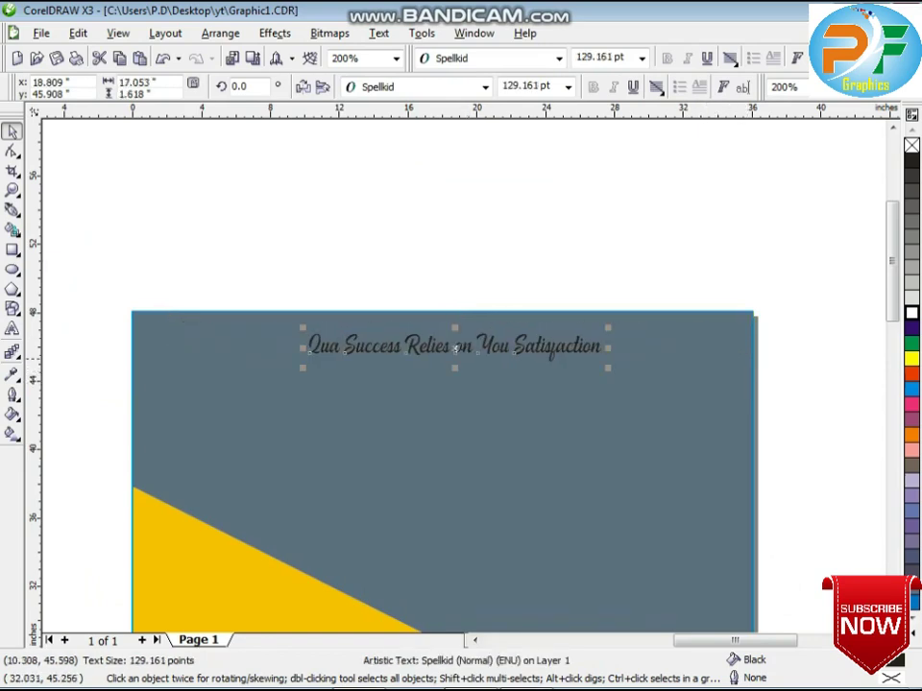
left_click_drag(610, 367, 687, 382)
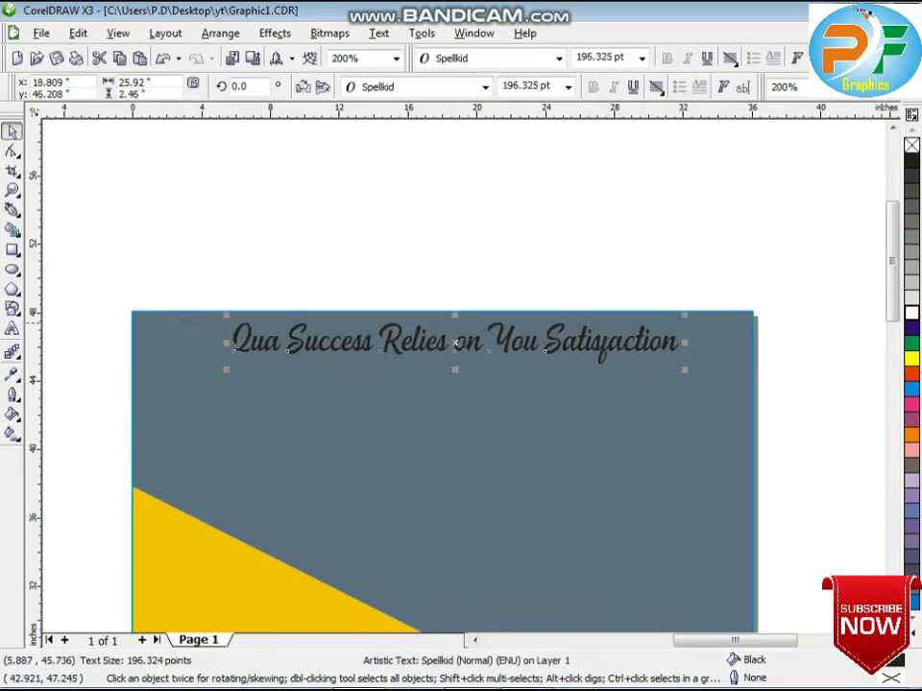
Fill the slogan text with white and nudge it slightly left
key("Up")
left_click(911, 313)
left_click(616, 266)
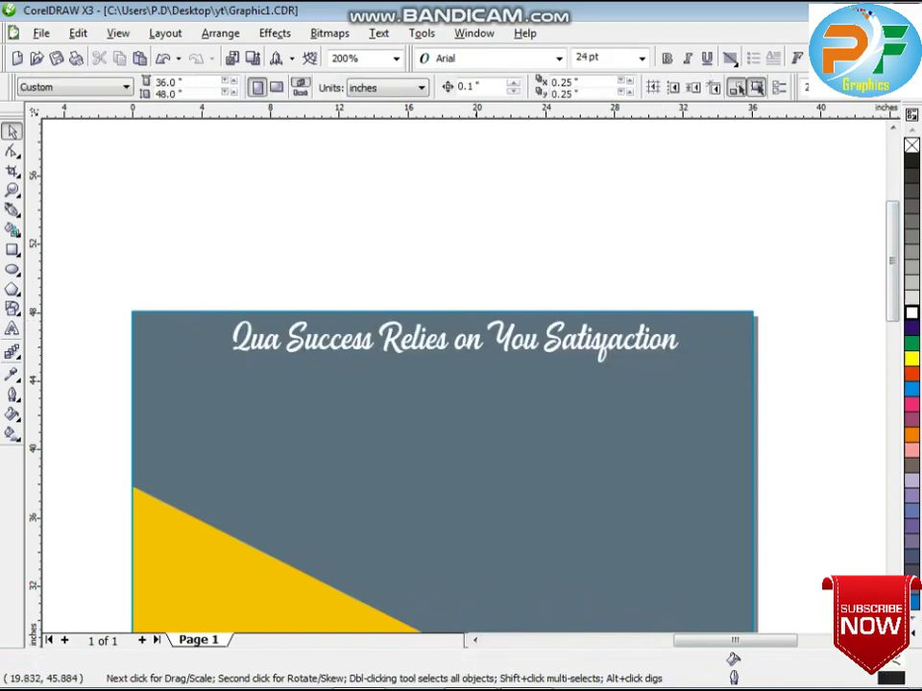
left_click(504, 337)
key("Left")
key("Left")
left_click(460, 272)
Select the whole Smart Look logo beside the page and move it onto the upper half of the poster
scroll(567, 417, "down", 2)
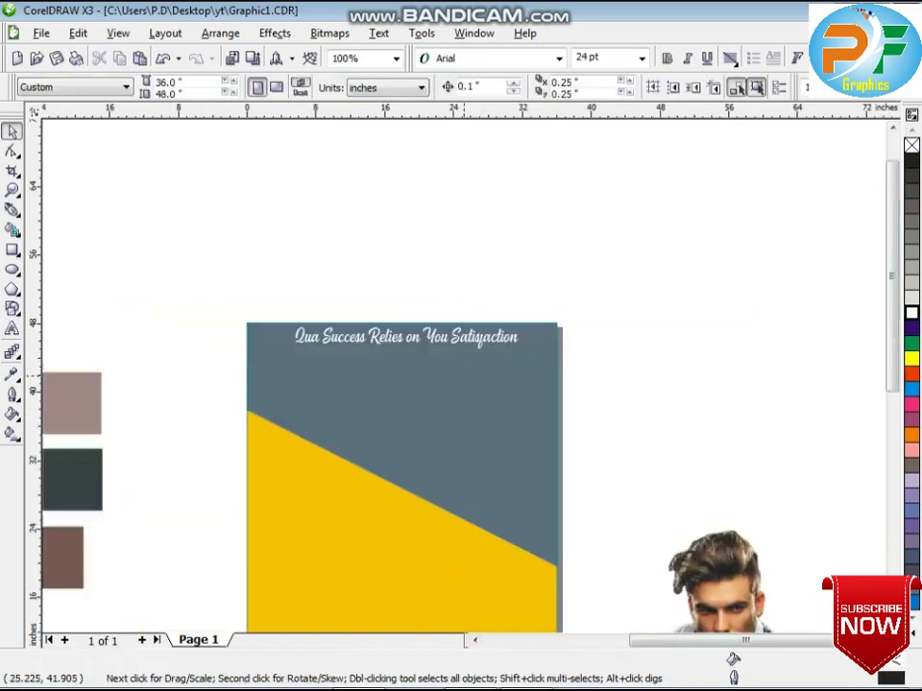
key("F3")
left_click(398, 426)
left_click_drag(329, 391, 496, 478)
left_click(357, 384)
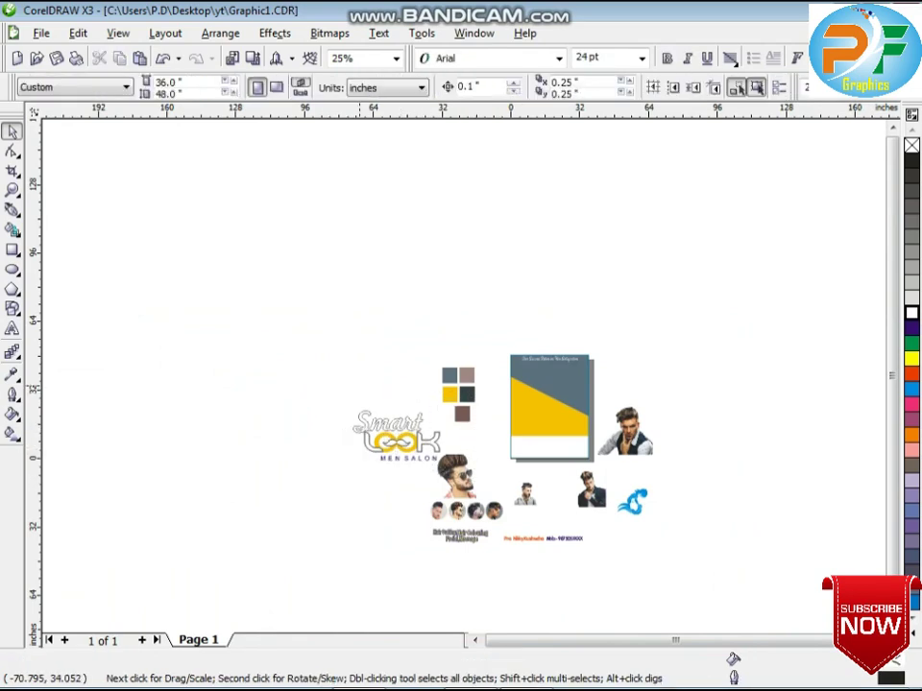
left_click_drag(335, 404, 558, 391)
scroll(562, 394, "up", 1)
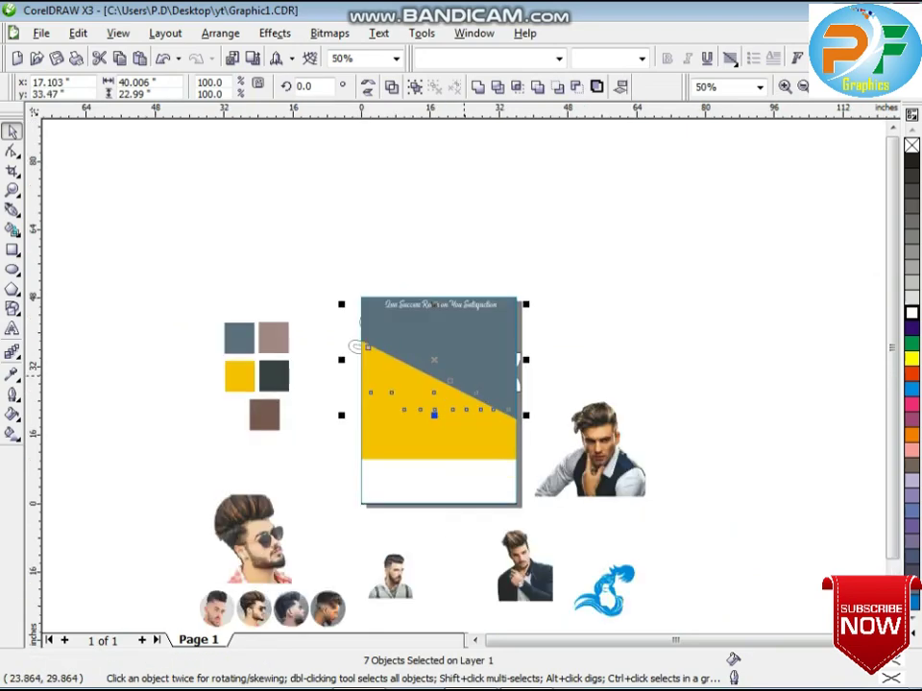
key("Up")
key("Up")
scroll(436, 384, "up", 1)
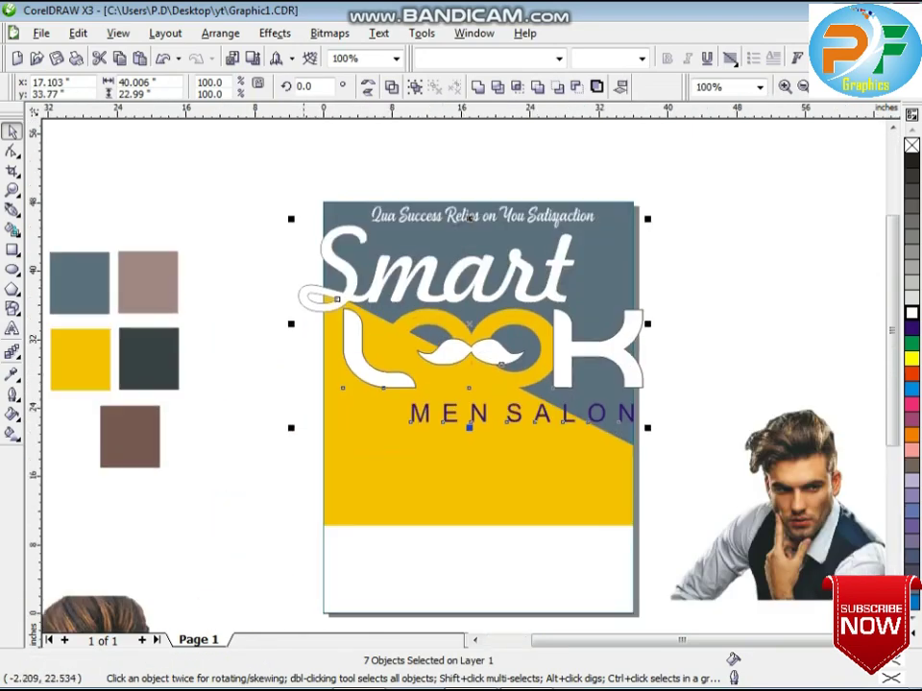
Scale the logo to about 30.5 × 17.5 inches and align it near the poster's right edge below the slogan
left_click_drag(291, 430, 379, 421)
left_click_drag(463, 340, 512, 305)
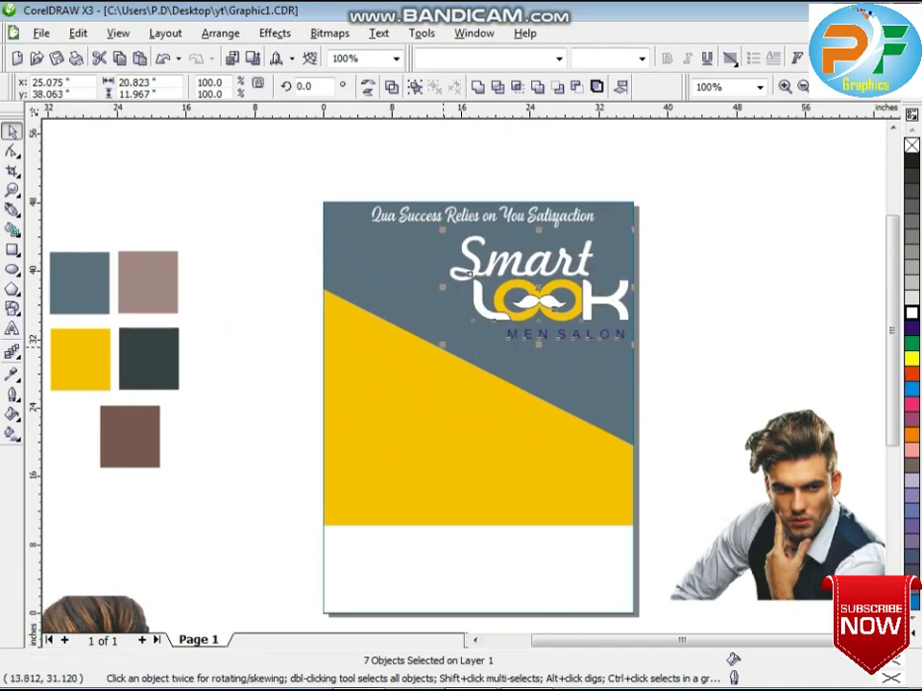
left_click_drag(443, 346, 367, 386)
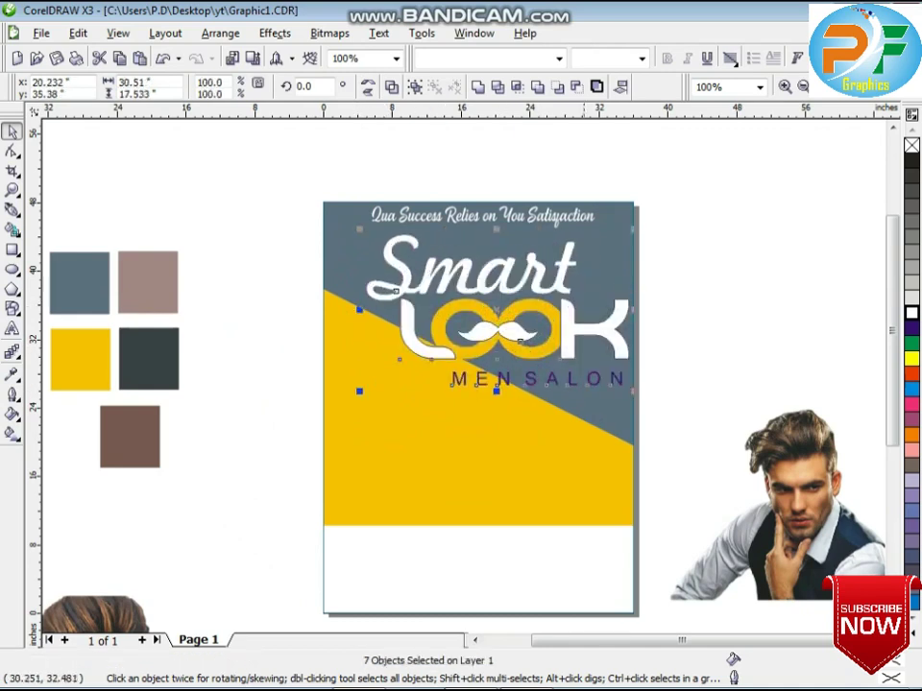
Nudge the logo up 0.8 inch and left 0.4 inch, and shrink it to about 29.7 × 17 inches
key("Up")
key("Up")
key("Up")
key("Up")
key("Up")
key("Up")
key("Up")
key("Up")
key("Left")
key("Left")
key("Left")
key("Left")
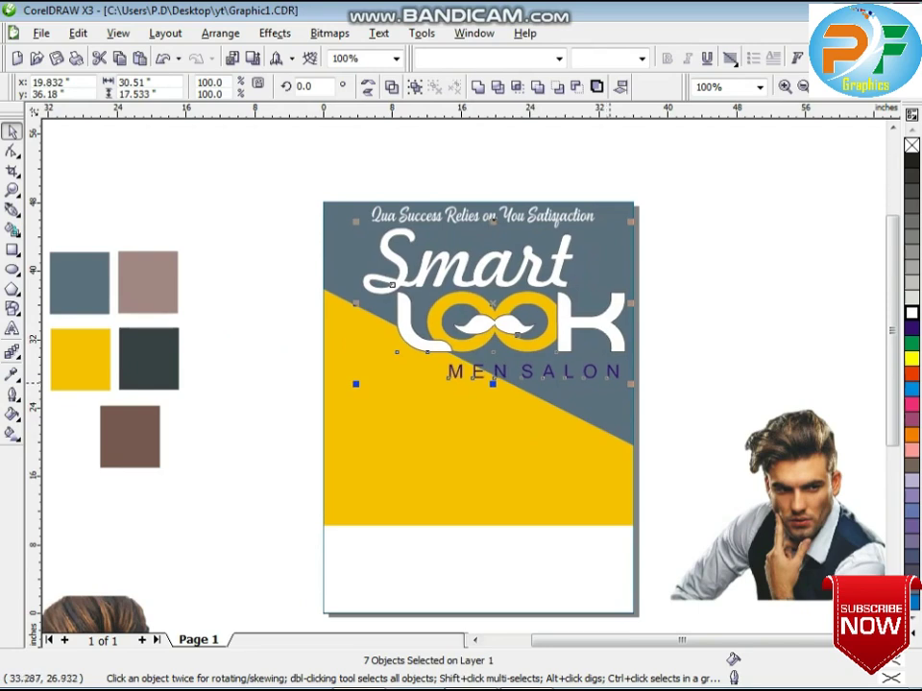
left_click_drag(631, 384, 623, 380)
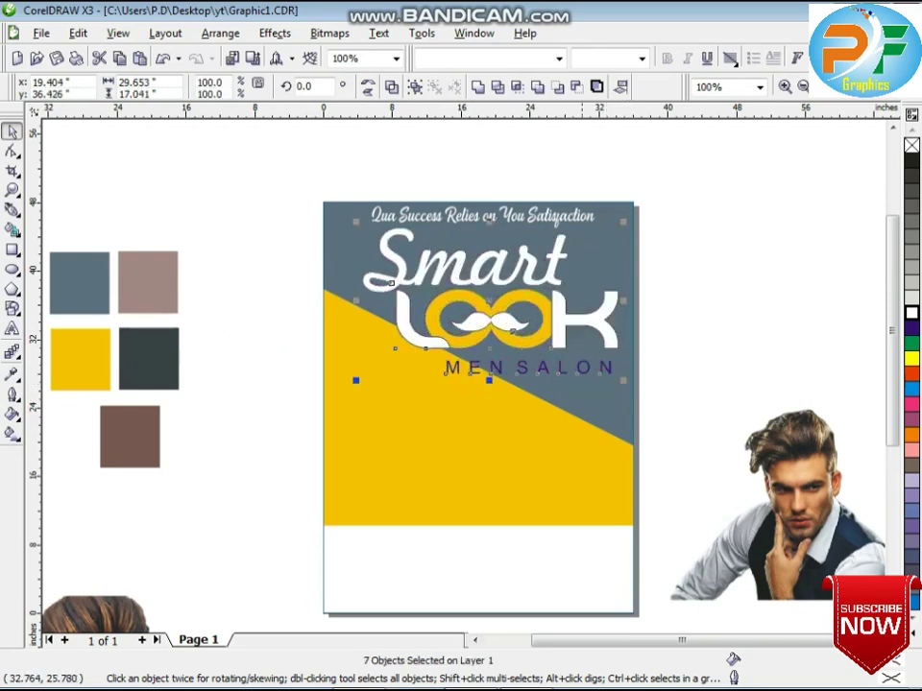
Reshape the slate-blue area by lowering its lower-left node along the page edge to about y = 32.35 inches
left_click(604, 391)
left_click(411, 87)
left_click(312, 212)
left_click(327, 353)
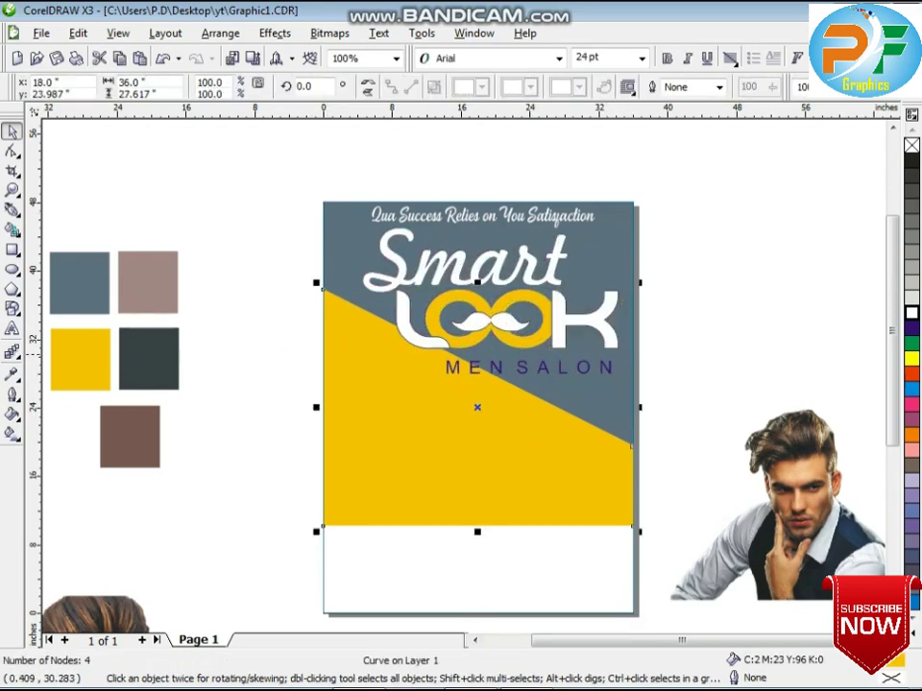
left_click(352, 249)
left_click(12, 151)
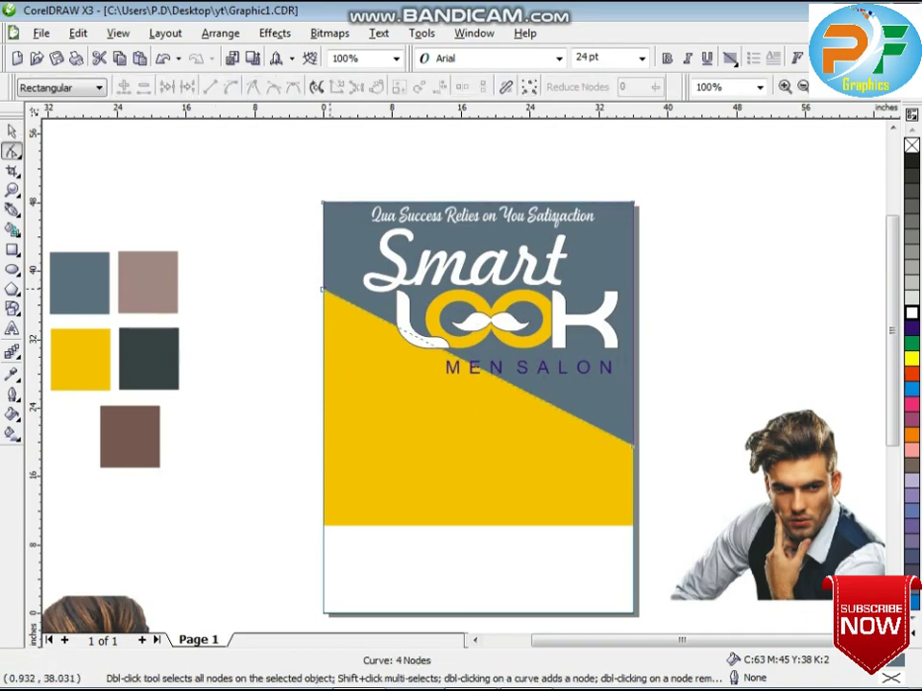
left_click_drag(323, 288, 323, 336)
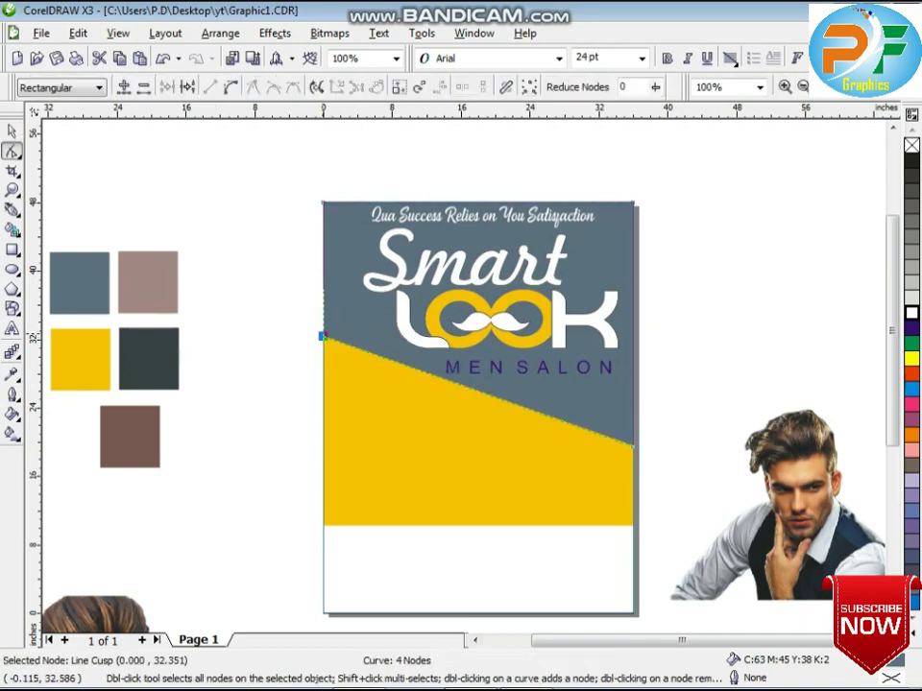
key("space")
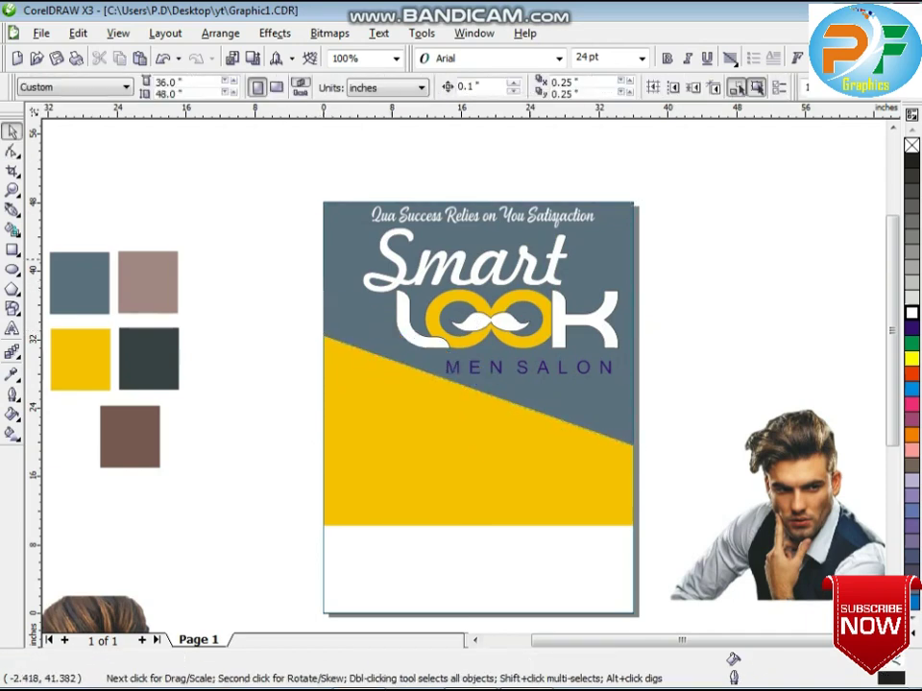
Select all the logo pieces and nudge them left by 1.5 inches towards the page centre
left_click_drag(263, 207, 675, 370)
key("Left")
key("Left")
key("Left")
key("Left")
key("Left")
key("Left")
key("Left")
key("Left")
key("Left")
key("Left")
key("Left")
key("Left")
key("Left")
key("Left")
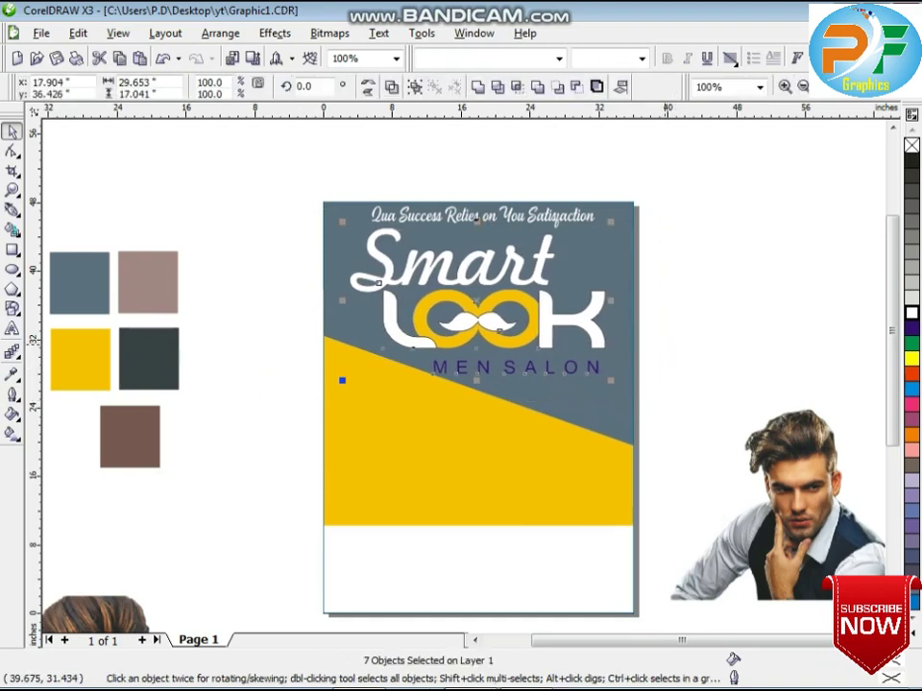
left_click(665, 341)
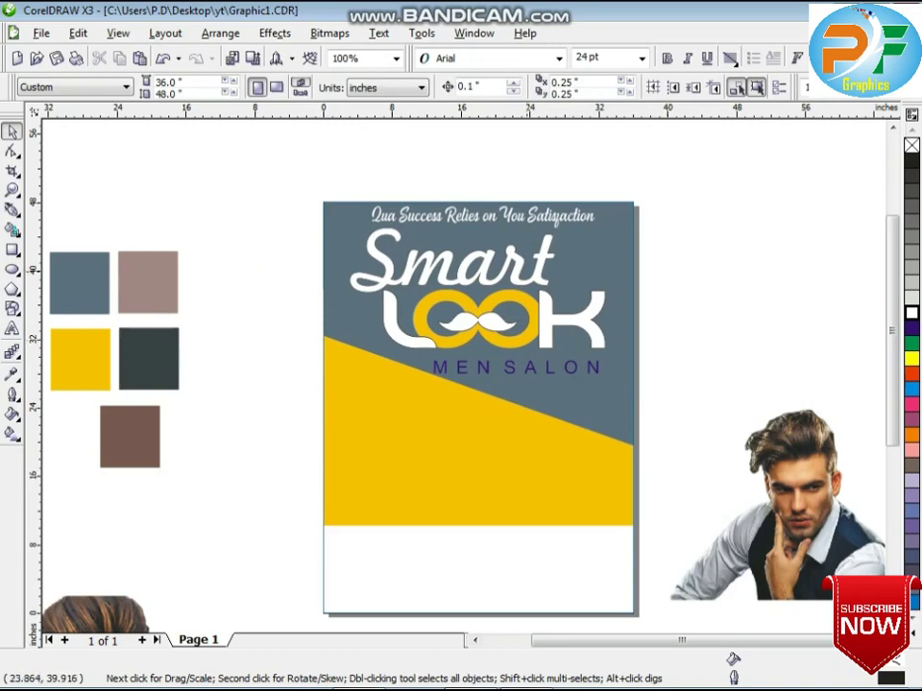
Duplicate the word Smart in the logo and nudge the copy 0.4 inch above the original
left_click(519, 275)
scroll(518, 275, "up", 1)
left_click(464, 374)
key("Down")
key("Down")
key("Up")
key("Up")
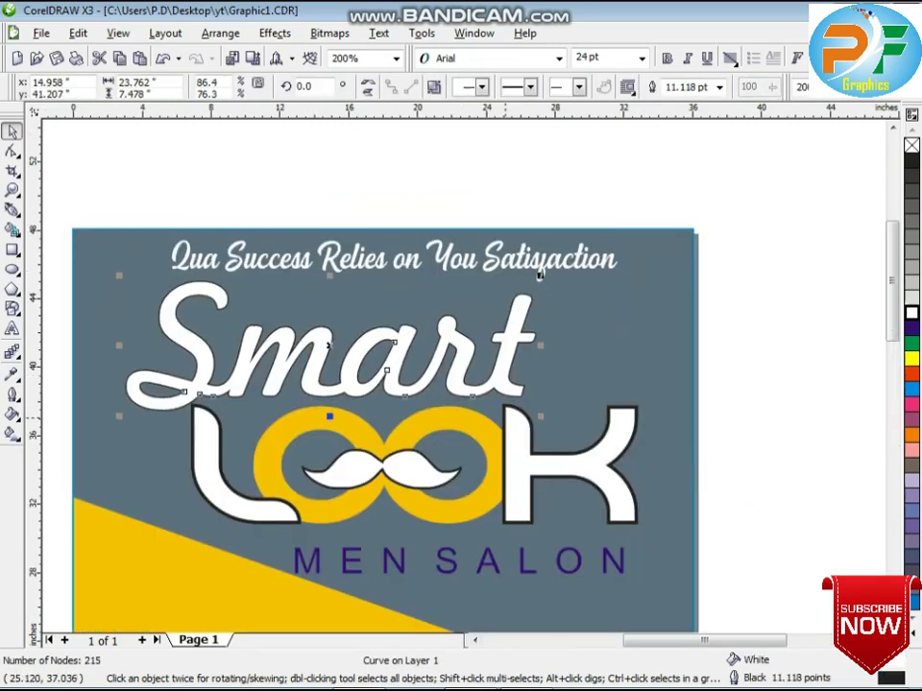
key("KP_Add")
key("Up")
key("Up")
key("Up")
key("Up")
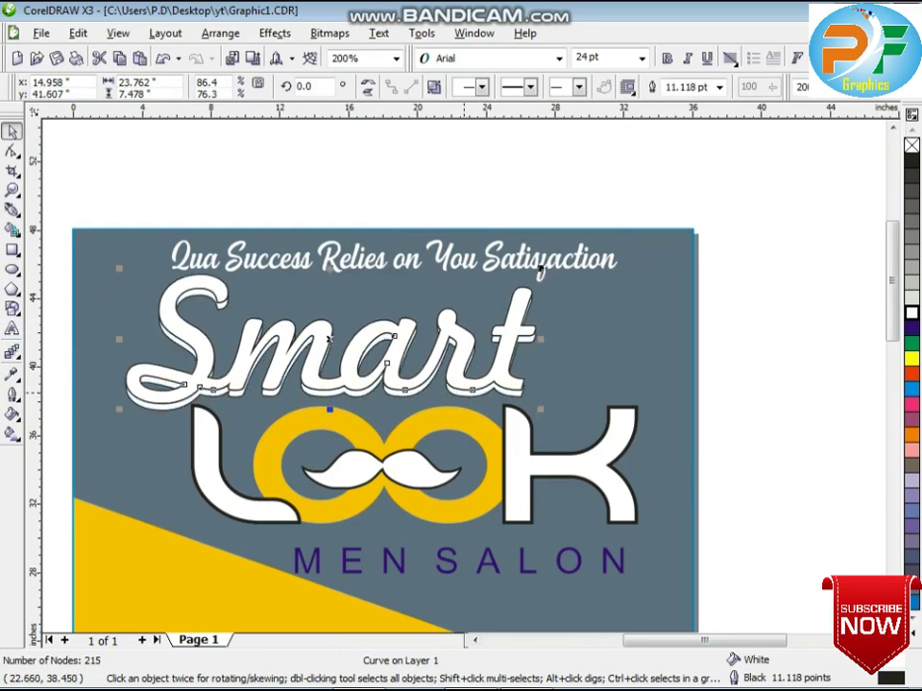
Nudge the original word Smart up 0.1 inch behind its copy and fill it with dark blue
left_click(464, 399)
left_click(465, 396)
key("Up")
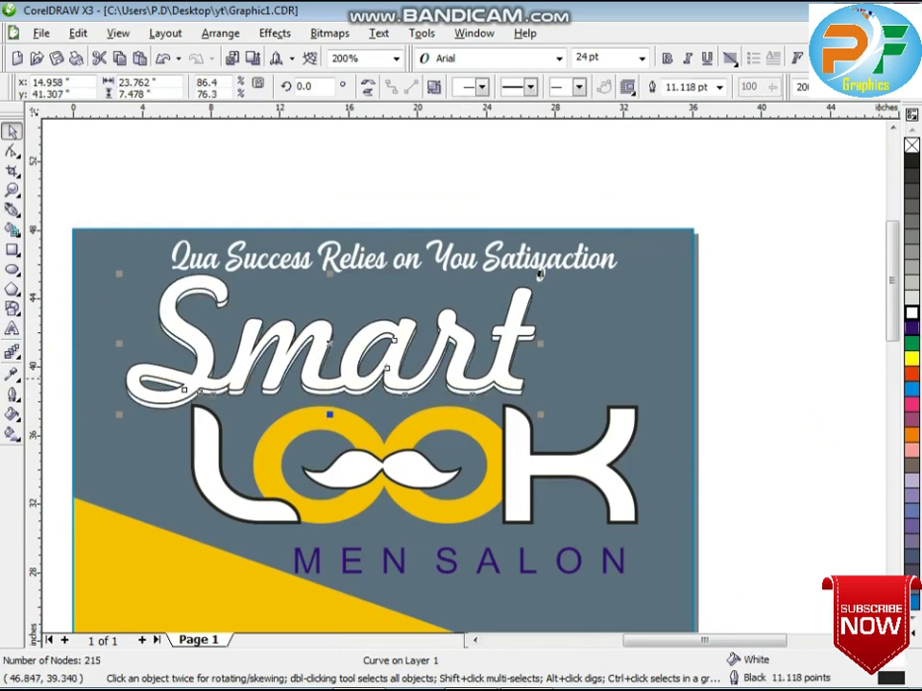
left_click(911, 327)
Select both layers of the word Smart, nudge them down 0.1 inch and remove their outlines
left_click(322, 332, "shift")
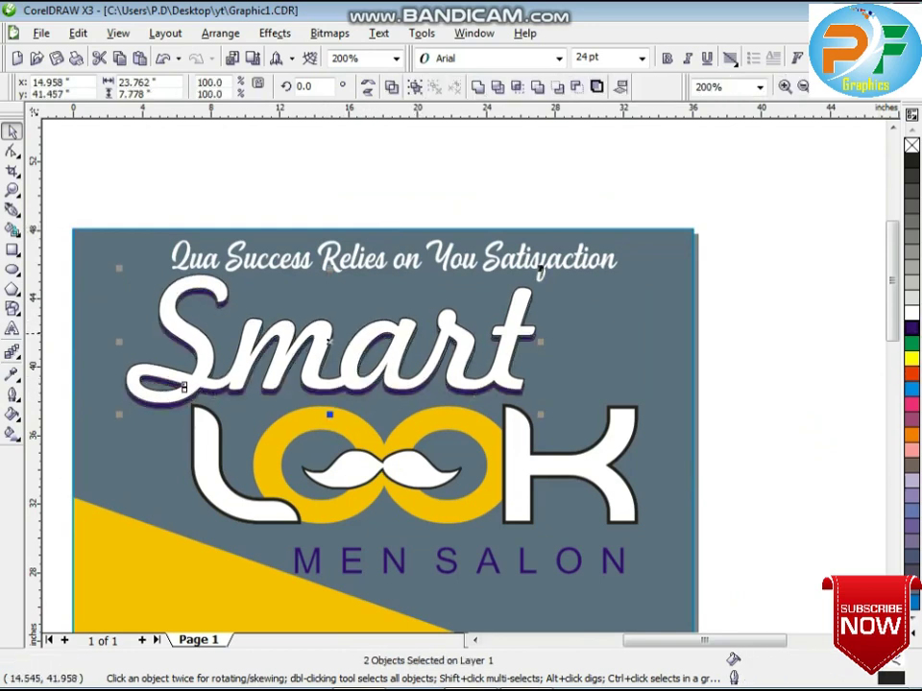
key("Down")
left_click(11, 395)
left_click(92, 403)
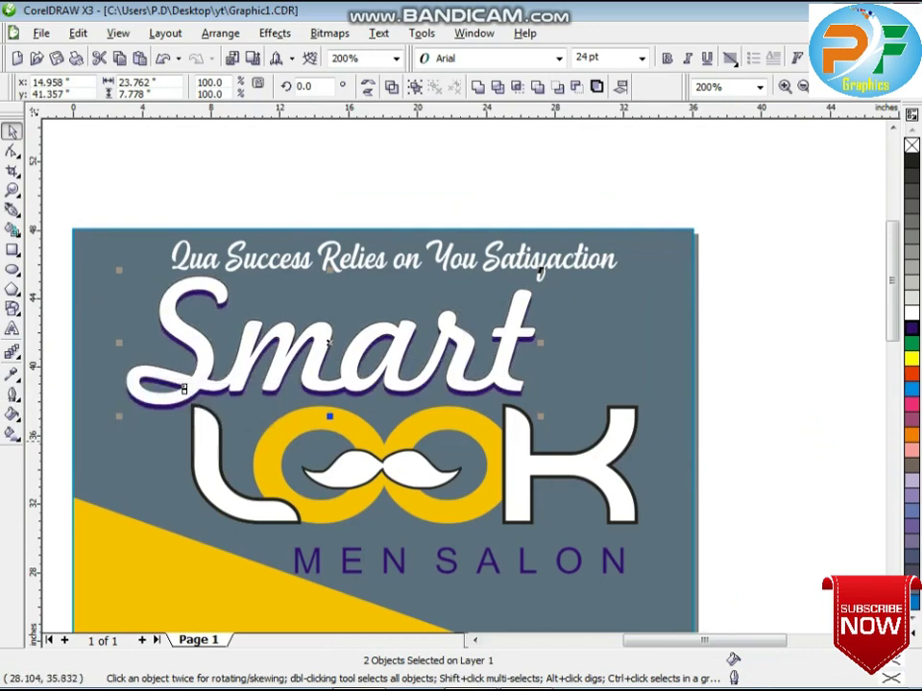
Remove the black outlines from the letters L and K in the word Look
left_click(568, 464)
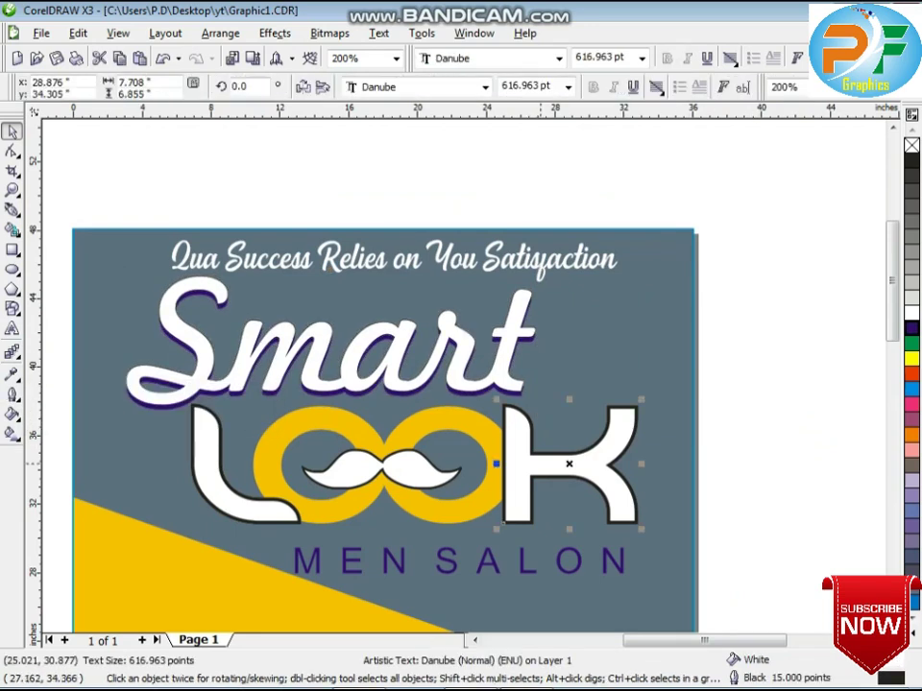
left_click(413, 463, "shift")
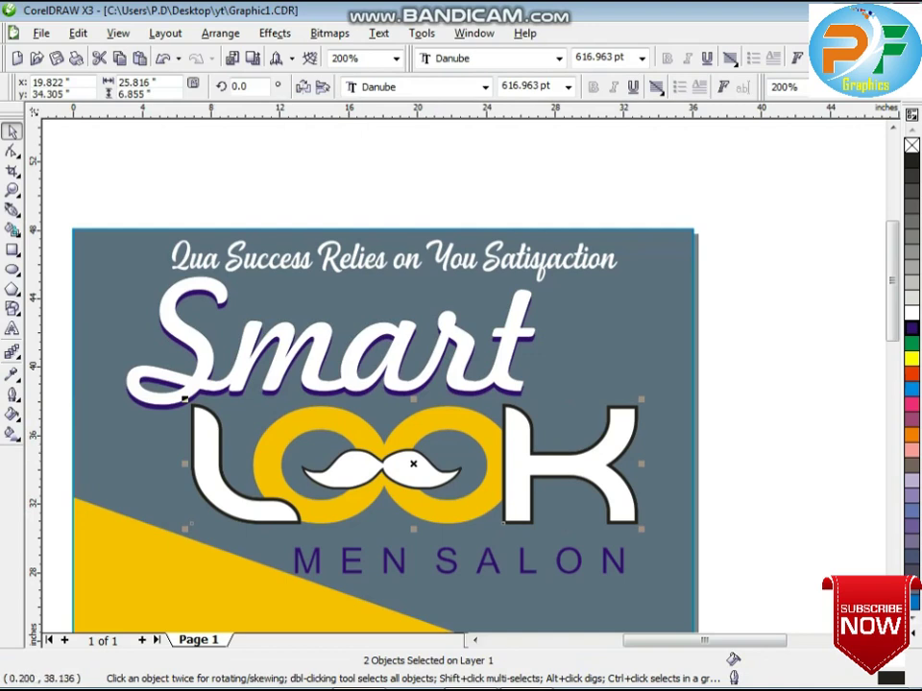
left_click(11, 394)
left_click(88, 403)
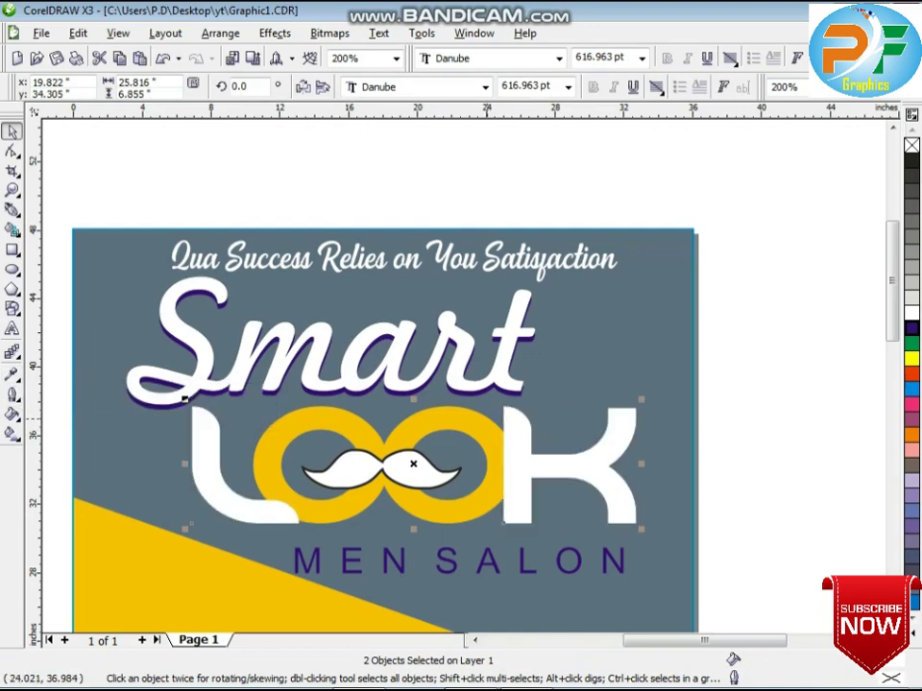
Duplicate the letters L and K and nudge the copies 0.5 inch above the originals
key("KP_Add")
key("Up")
key("Up")
key("Up")
key("Up")
key("Up")
left_click(524, 526)
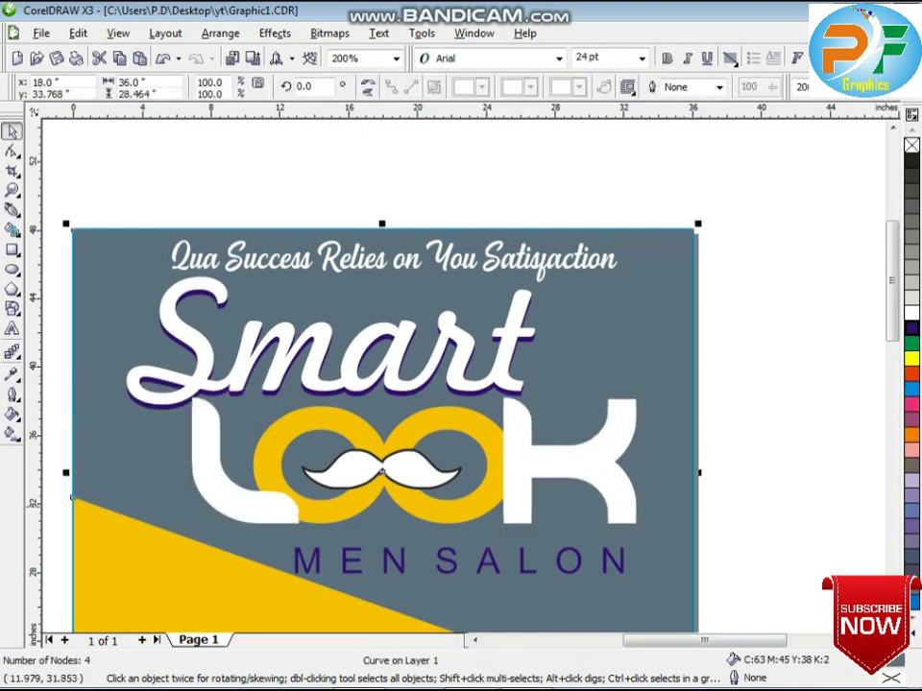
Fill the original letters L and K behind the white copies with dark blue
left_click(254, 517)
scroll(516, 533, "up", 2)
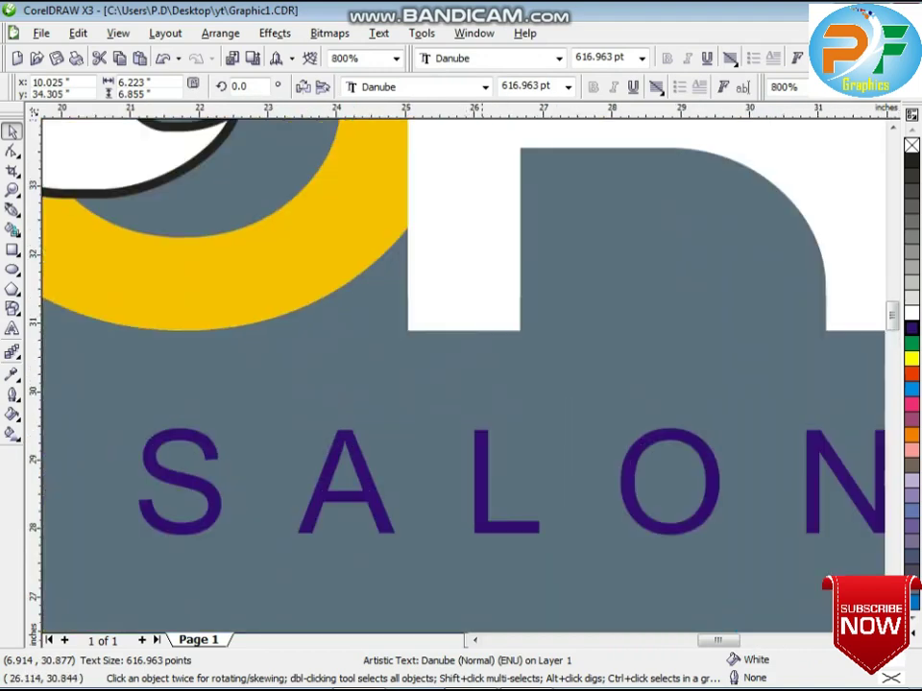
left_click(482, 323, "shift")
key("Down")
key("Up")
left_click(911, 328)
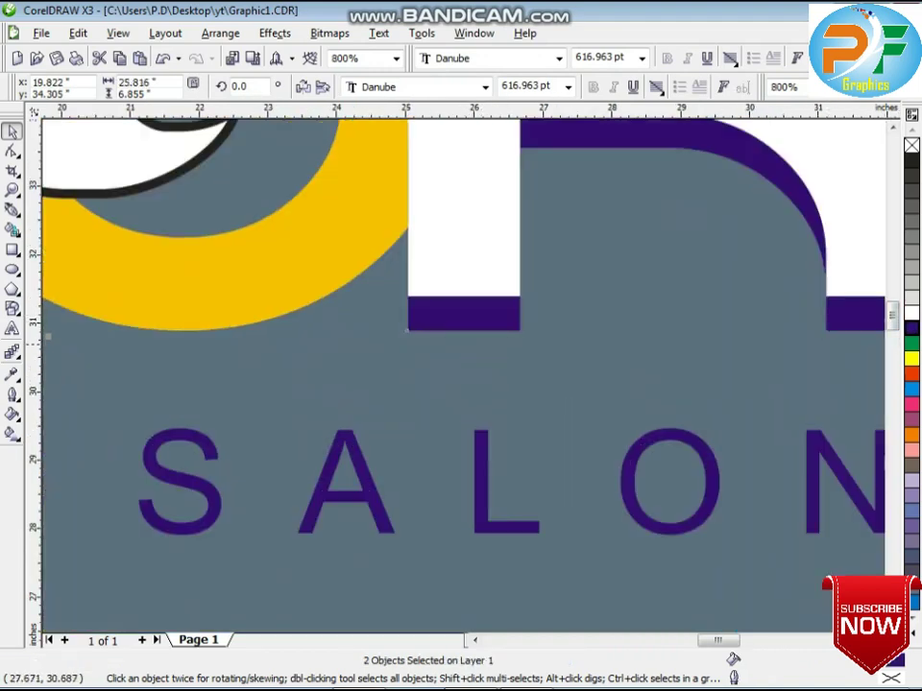
scroll(463, 377, "down", 3)
scroll(437, 365, "up", 1)
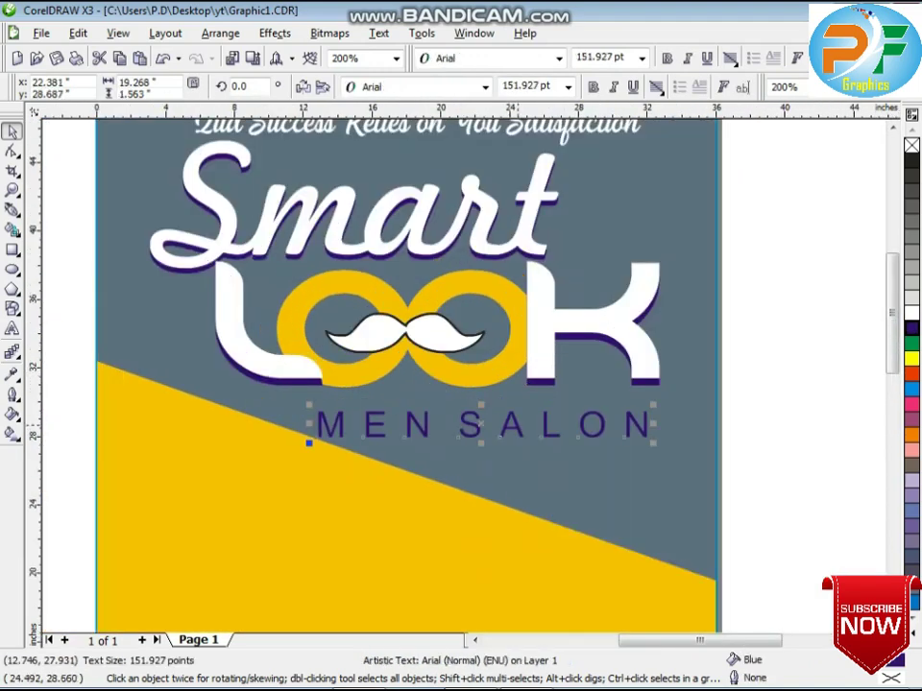
Nudge the MEN SALON text slightly up and left, and make it bold white
left_click(451, 388)
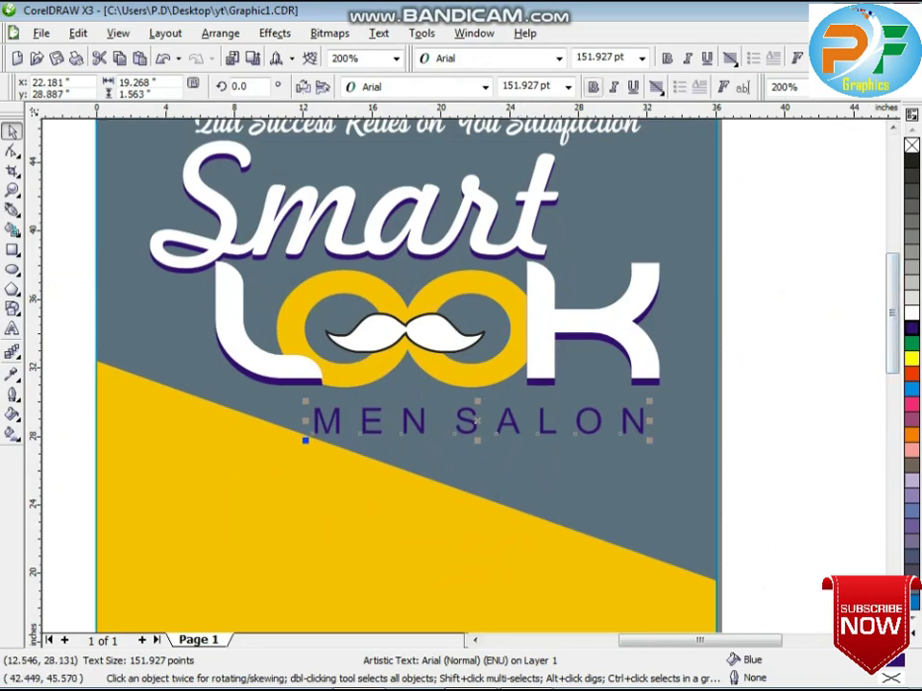
left_click(668, 58)
left_click(911, 313)
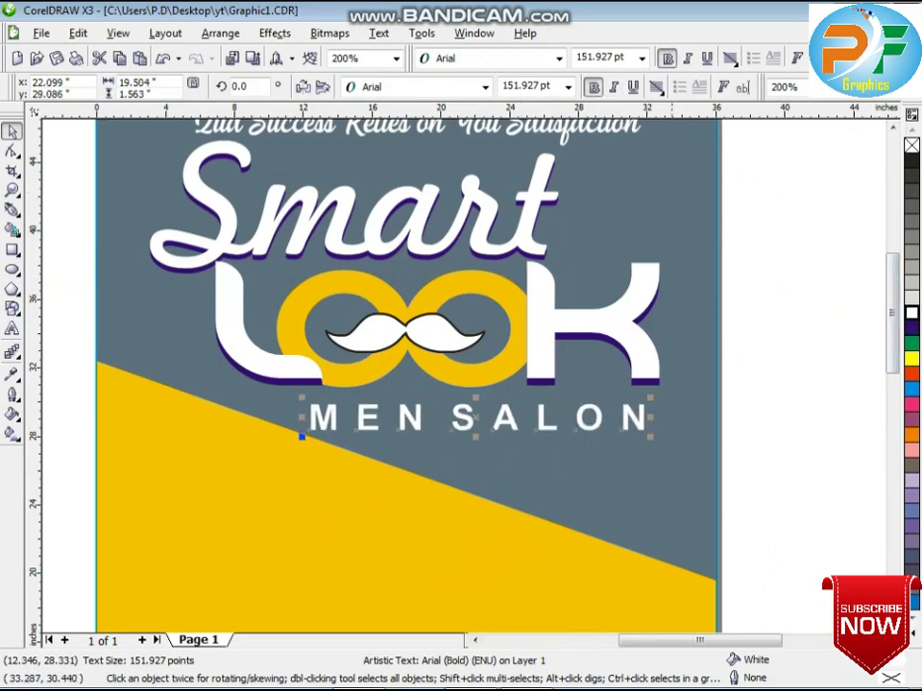
left_click(443, 341)
left_click(736, 292)
scroll(443, 294, "down", 1)
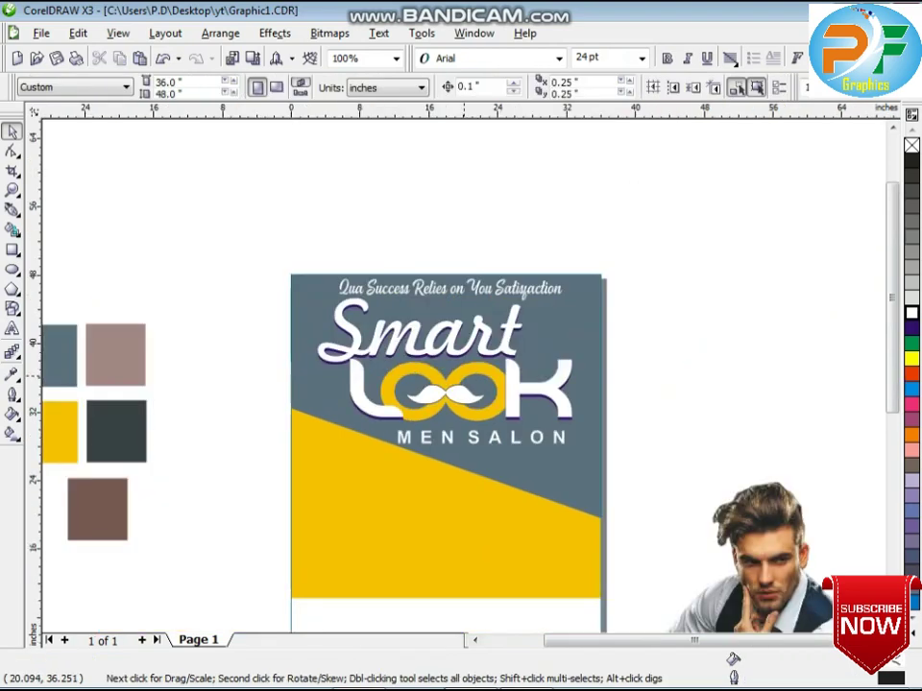
Reshape the white mustache's upper centre notch by moving its node slightly left and adjusting the adjoining curve
left_click(451, 288)
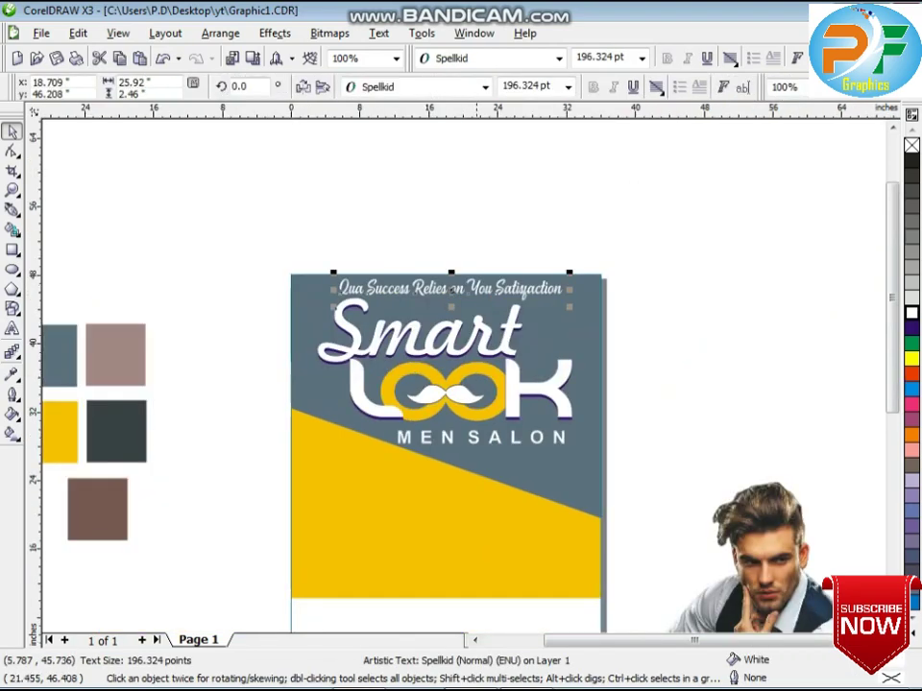
scroll(453, 402, "up", 3)
left_click(477, 345)
key("Down")
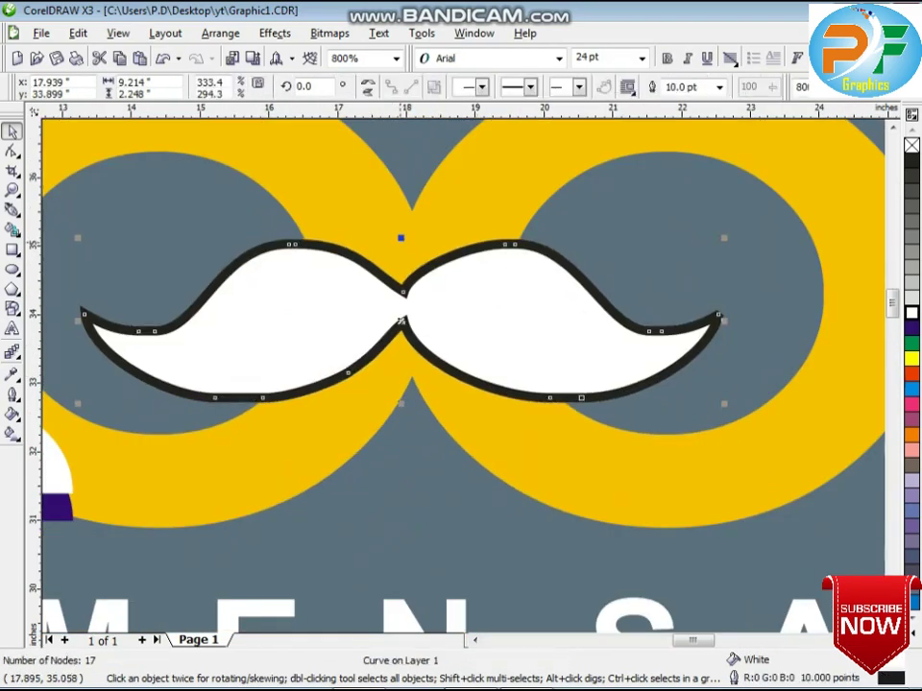
left_click(12, 151)
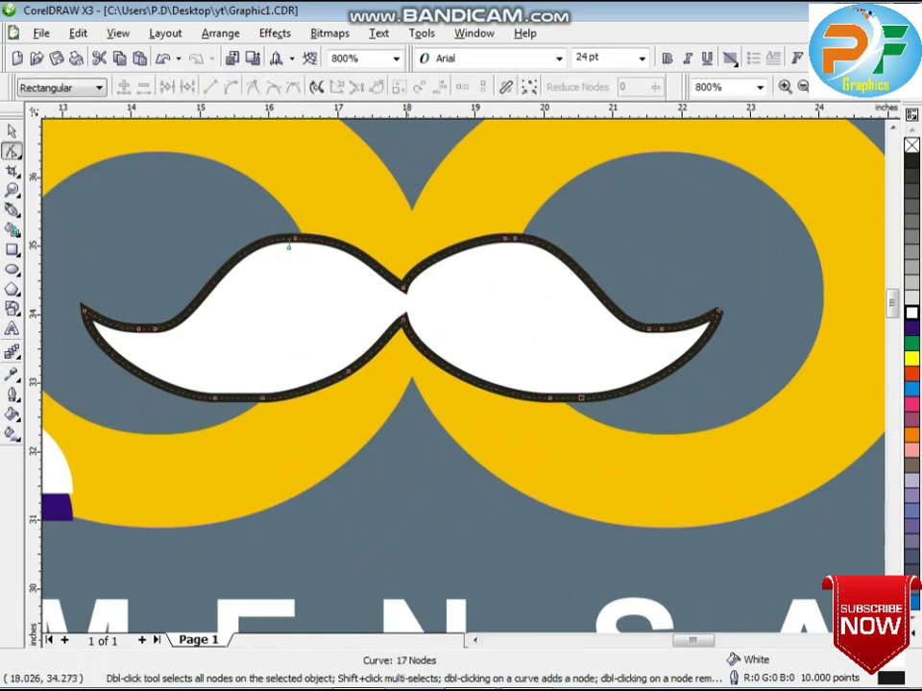
left_click_drag(406, 289, 407, 261)
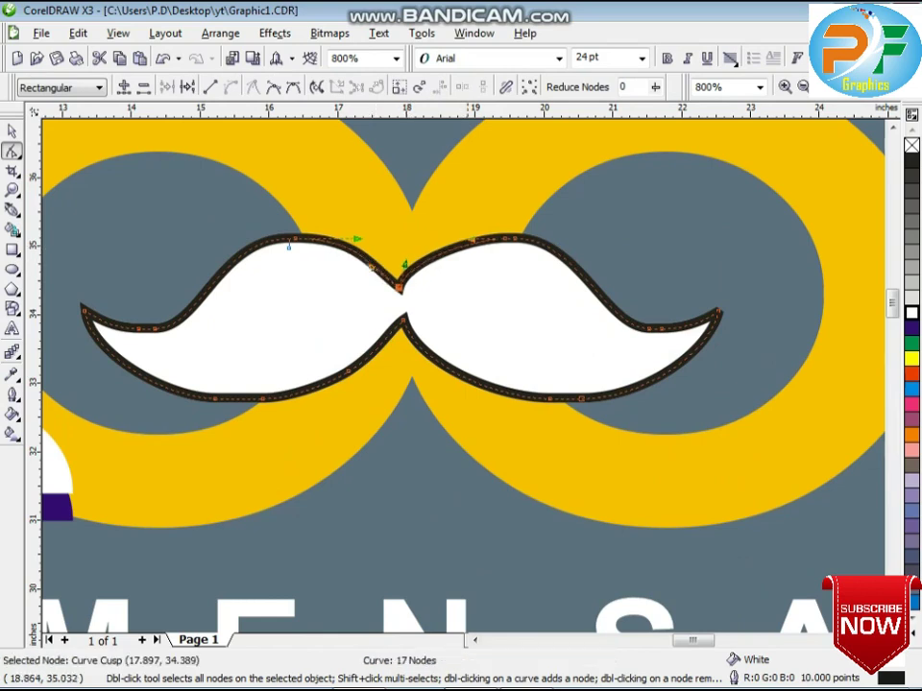
left_click_drag(472, 239, 472, 235)
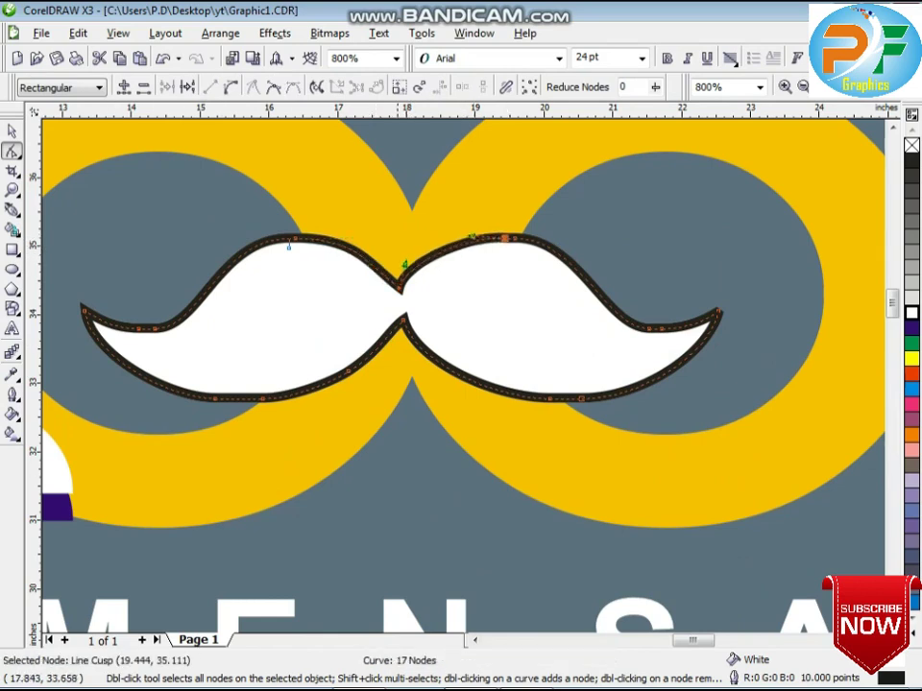
Adjust the mustache's lower centre notch and delete the two nodes along the bottom of its left half
left_click_drag(403, 320, 382, 356)
left_click(418, 335)
left_click(401, 322)
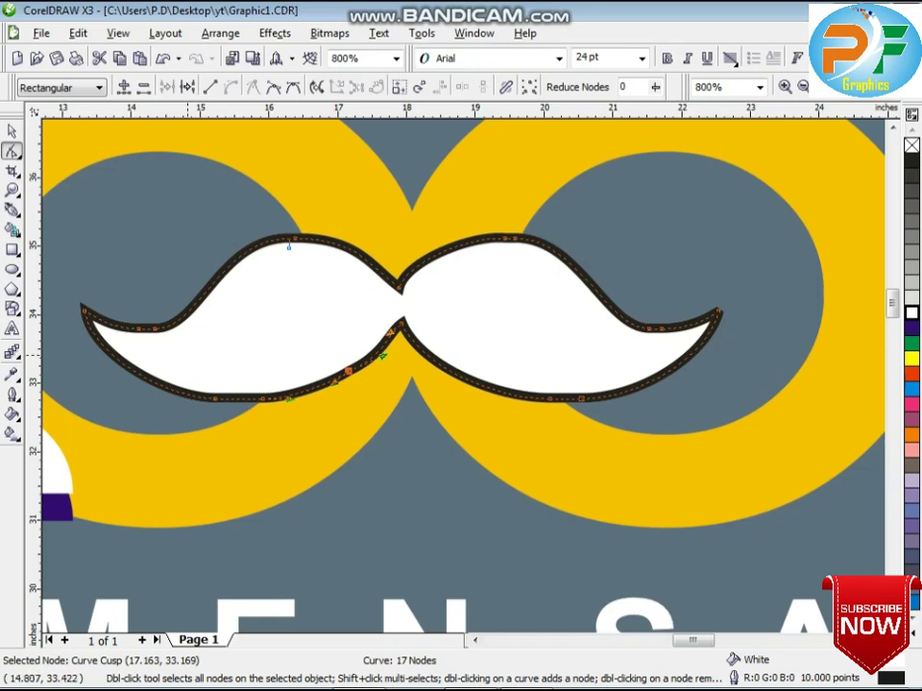
left_click_drag(196, 375, 273, 421)
key("Delete")
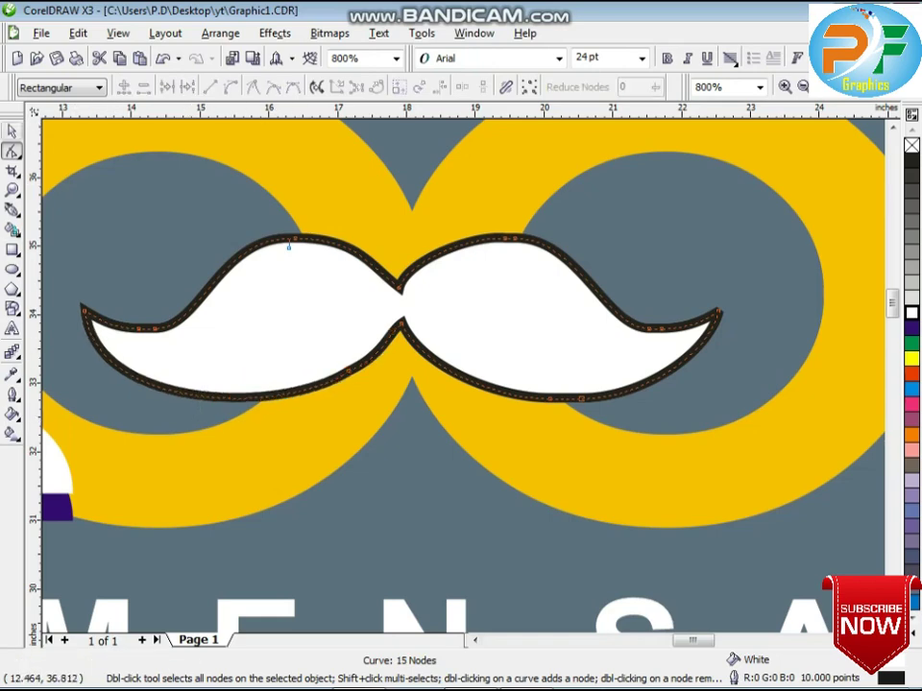
left_click(11, 131)
scroll(411, 290, "down", 3)
key("Escape")
scroll(516, 411, "up", 1)
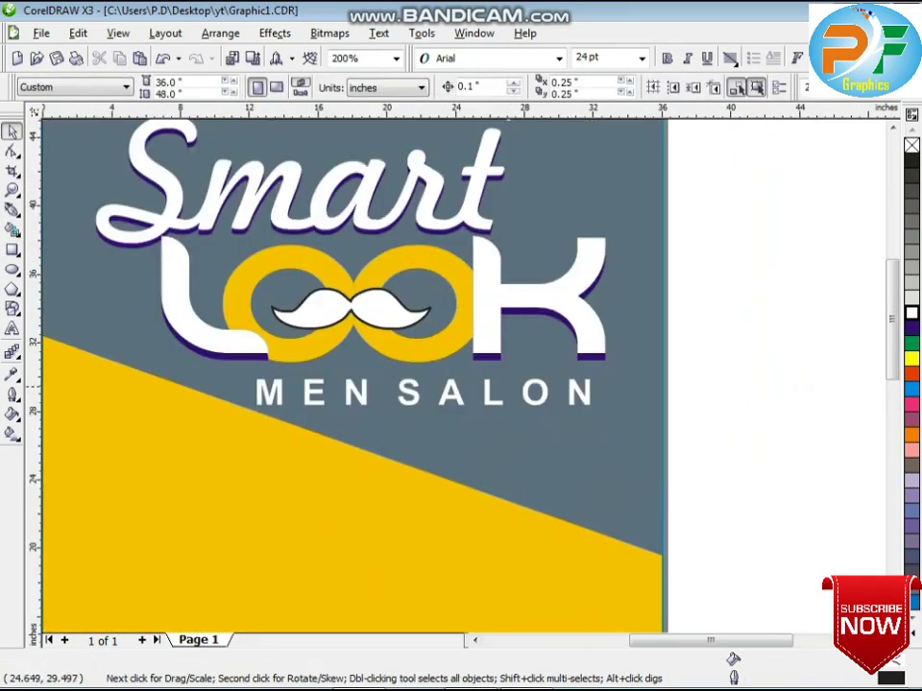
Scale the Smart Look logo with MEN SALON to about 29.2 × 16.6 inches, nudge it right and up, and group it
left_click(485, 391)
left_click(487, 391)
scroll(487, 391, "down", 1)
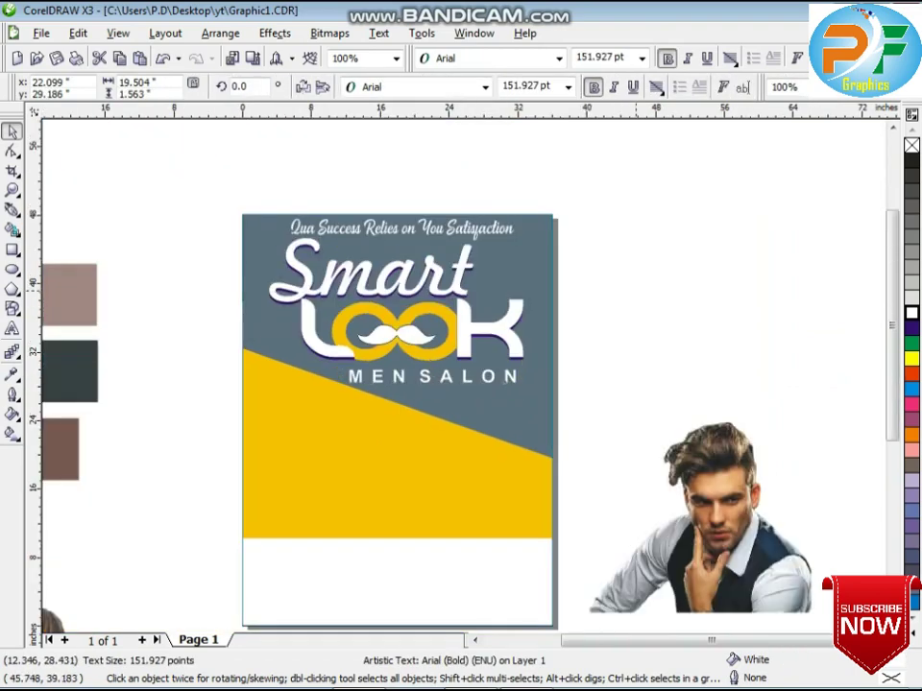
key("Escape")
left_click_drag(216, 222, 568, 401)
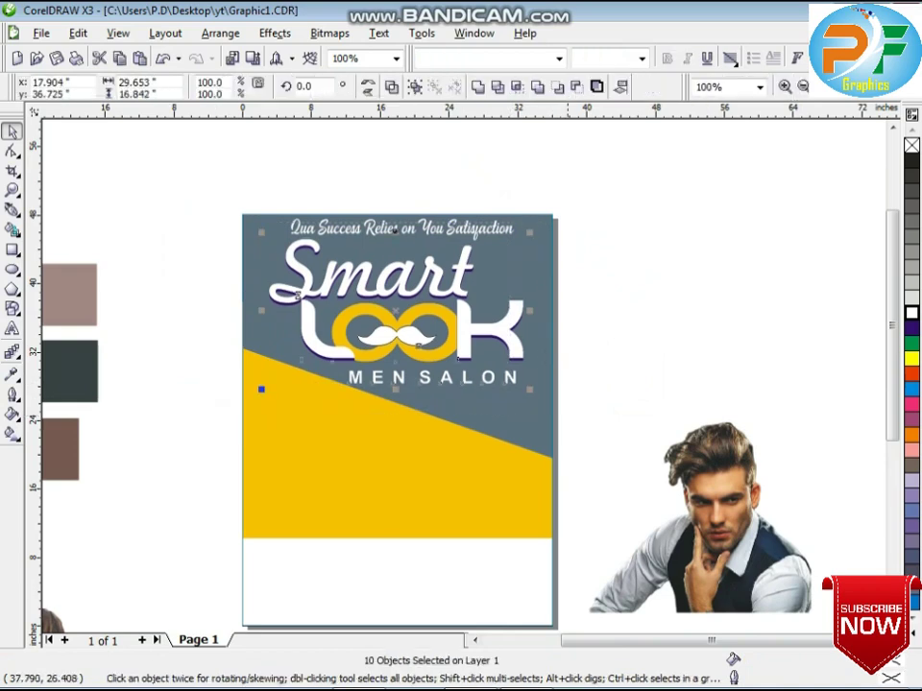
left_click_drag(530, 233, 525, 234)
key("Right")
key("Right")
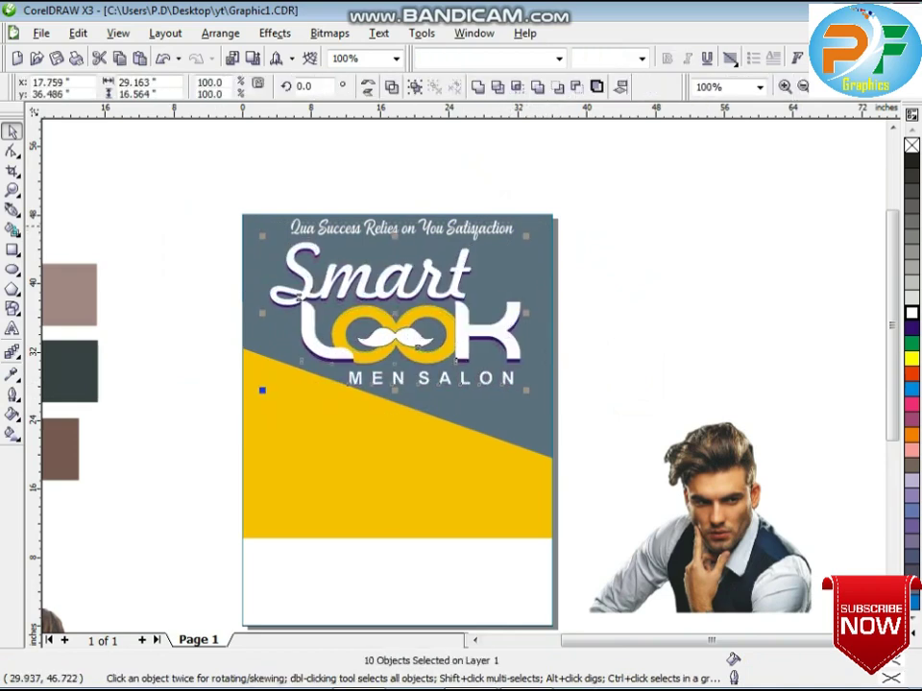
key("Up")
key("ctrl+g")
left_click(490, 205)
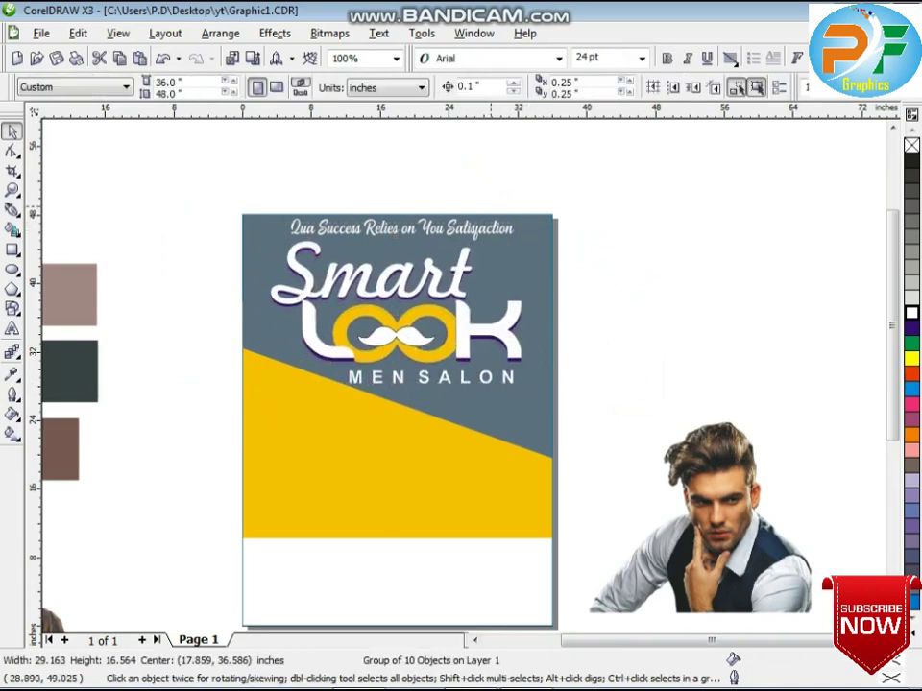
Place the photo of the man in sunglasses at the lower left of the yellow area, in front of the background
scroll(508, 458, "down", 1)
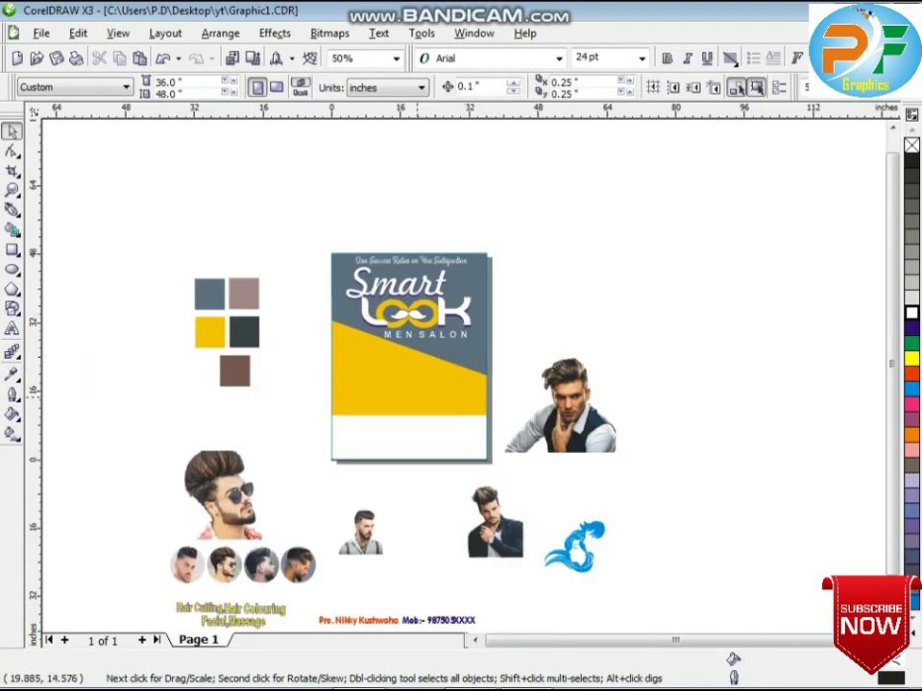
left_click_drag(204, 512, 348, 391)
left_click_drag(362, 383, 362, 382)
scroll(355, 383, "up", 2)
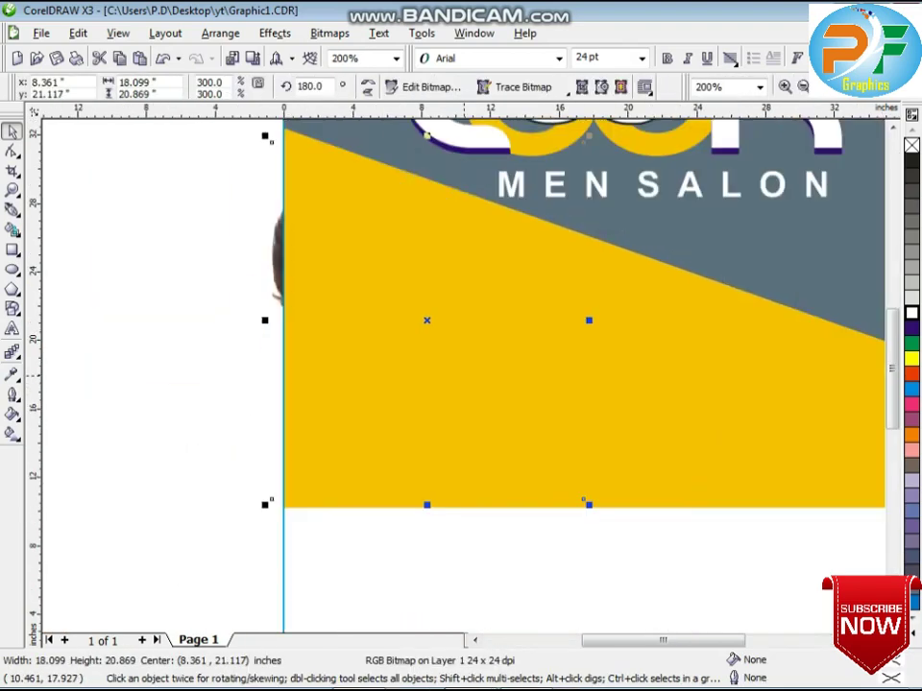
left_click_drag(450, 370, 456, 377)
key("Down")
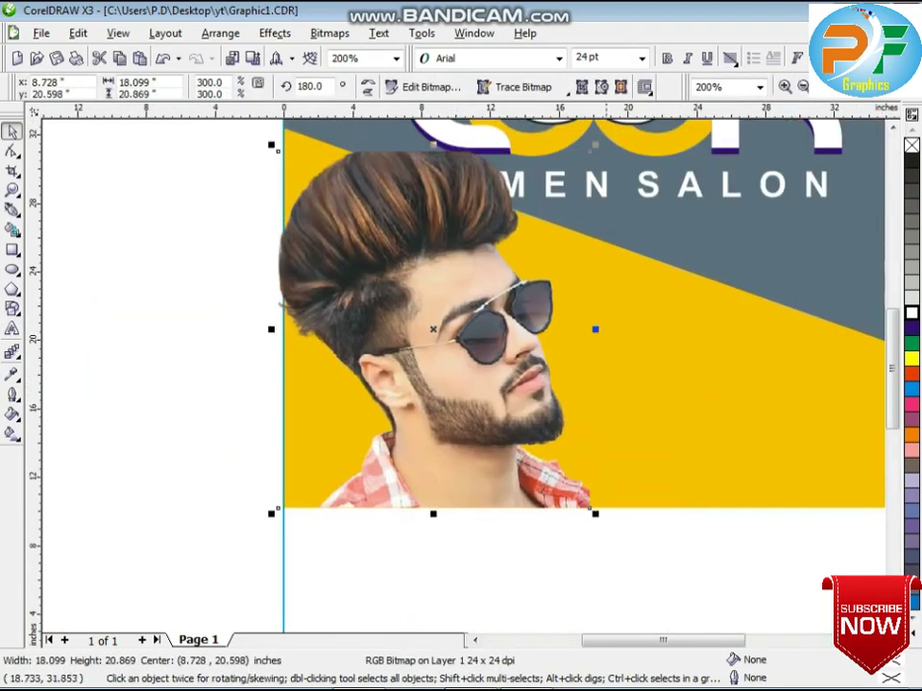
key("Right")
key("Right")
Shrink the sunglasses photo to about 15.9 × 18.3 inches and nudge it against the poster's left edge
left_click_drag(598, 146, 555, 192)
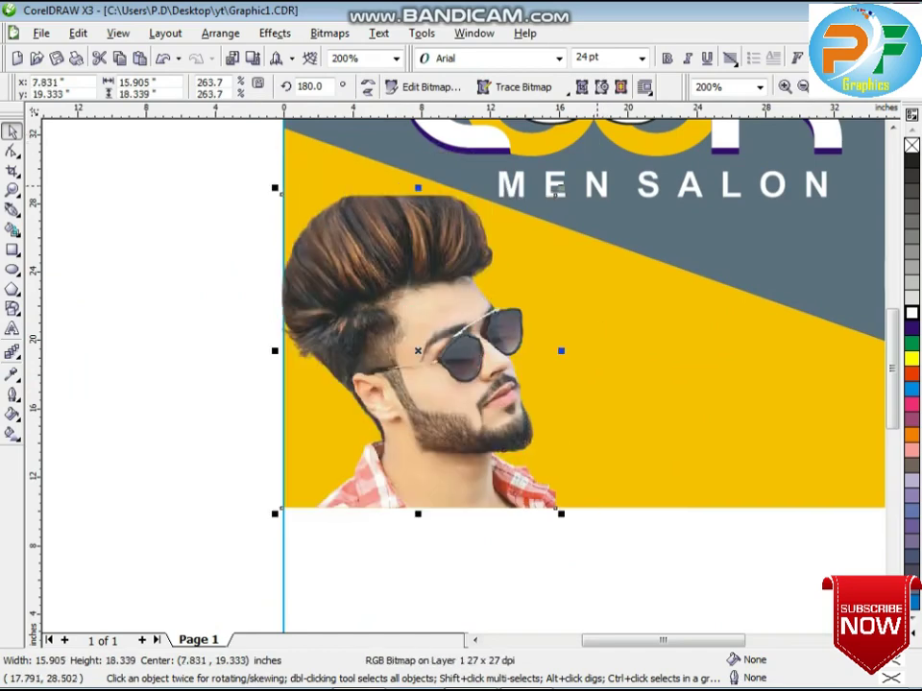
key("Right")
key("Right")
key("Right")
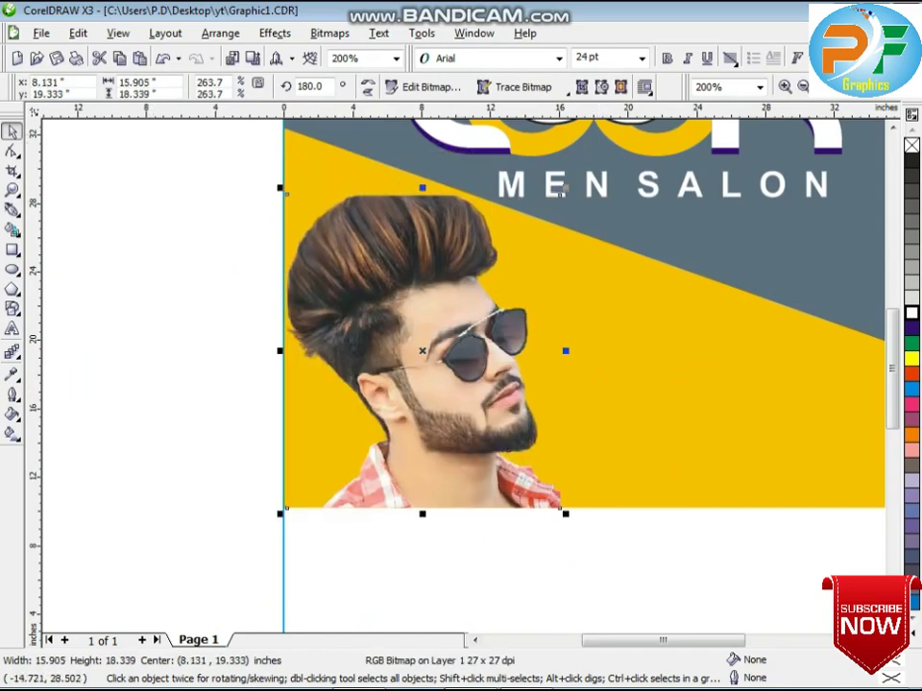
key("Left")
left_click(13, 151)
left_click(13, 132)
left_click(140, 262)
scroll(563, 426, "down", 2)
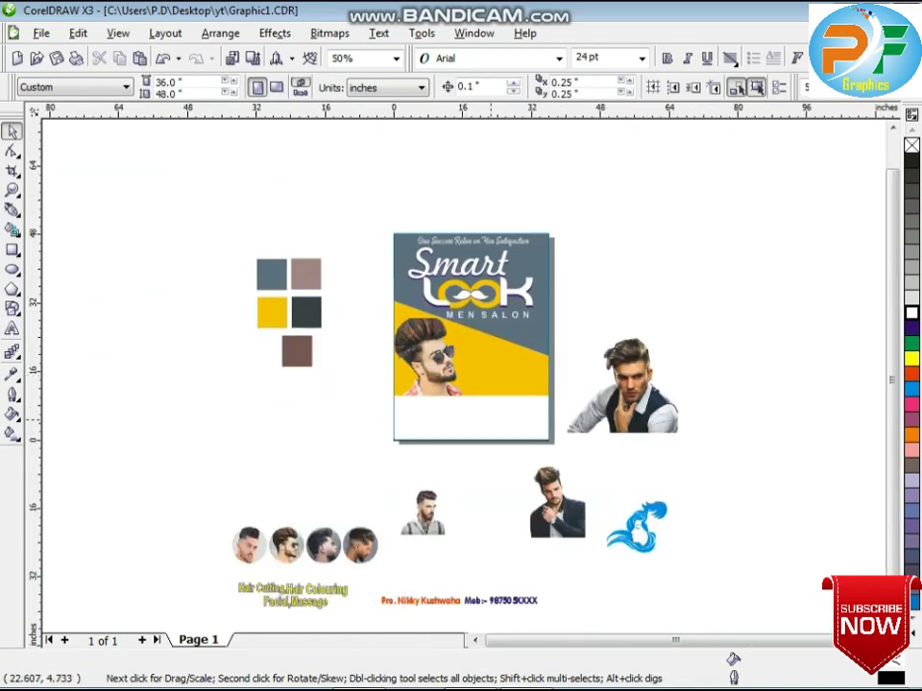
Place the photo of the man in suspenders beside the sunglasses photo on the yellow area's bottom edge
left_click_drag(424, 512, 484, 369)
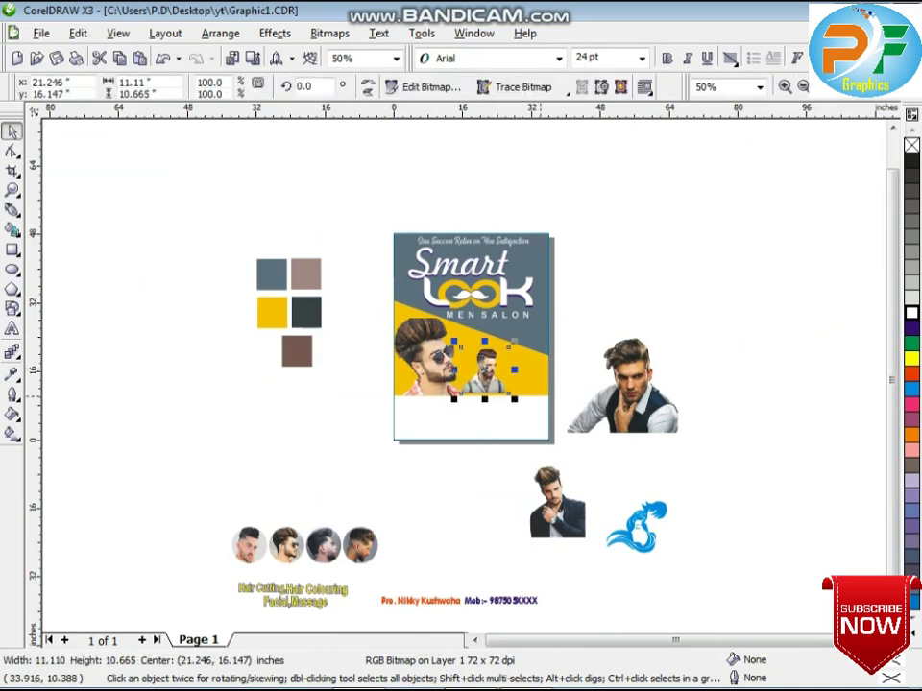
scroll(540, 396, "down", 1)
scroll(419, 348, "up", 1)
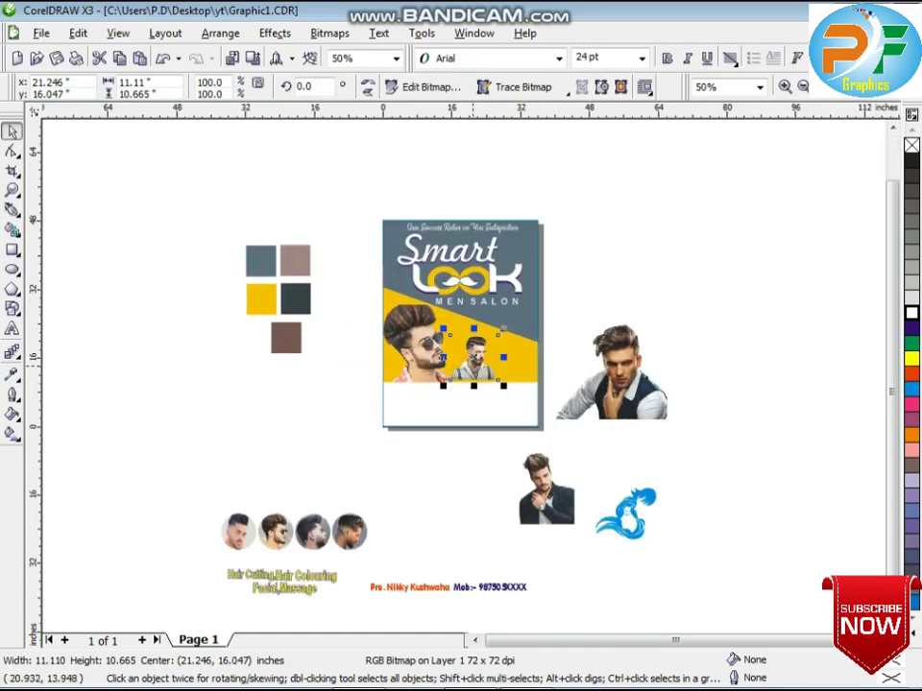
scroll(458, 361, "up", 1)
scroll(452, 406, "up", 1)
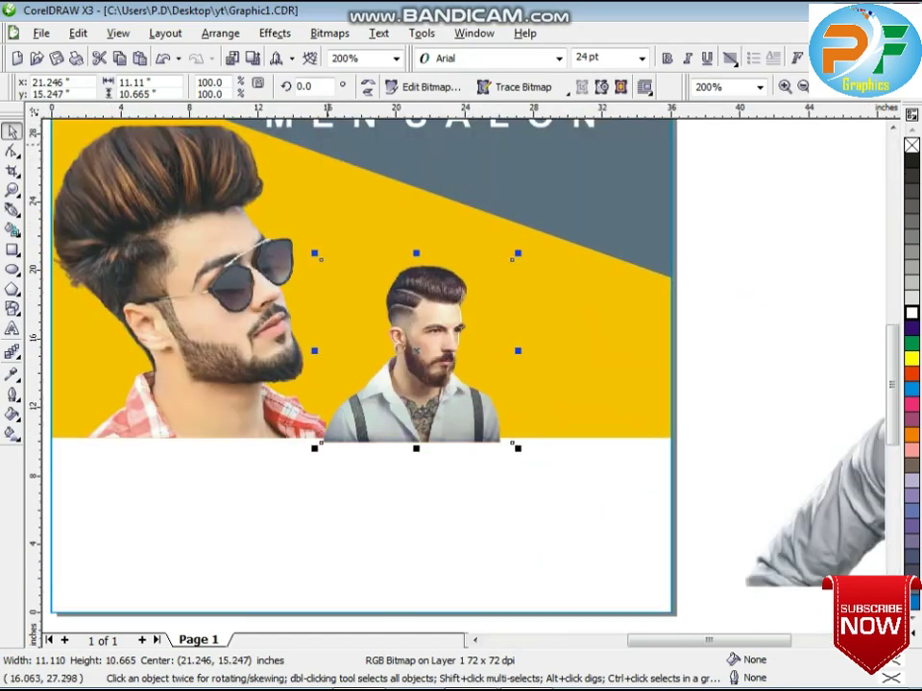
Mirror the suspenders photo horizontally, nudge it left toward the sunglasses photo, and enlarge it
left_click(367, 82)
key("Left")
key("Left")
key("Left")
key("Left")
key("Left")
key("Left")
key("Left")
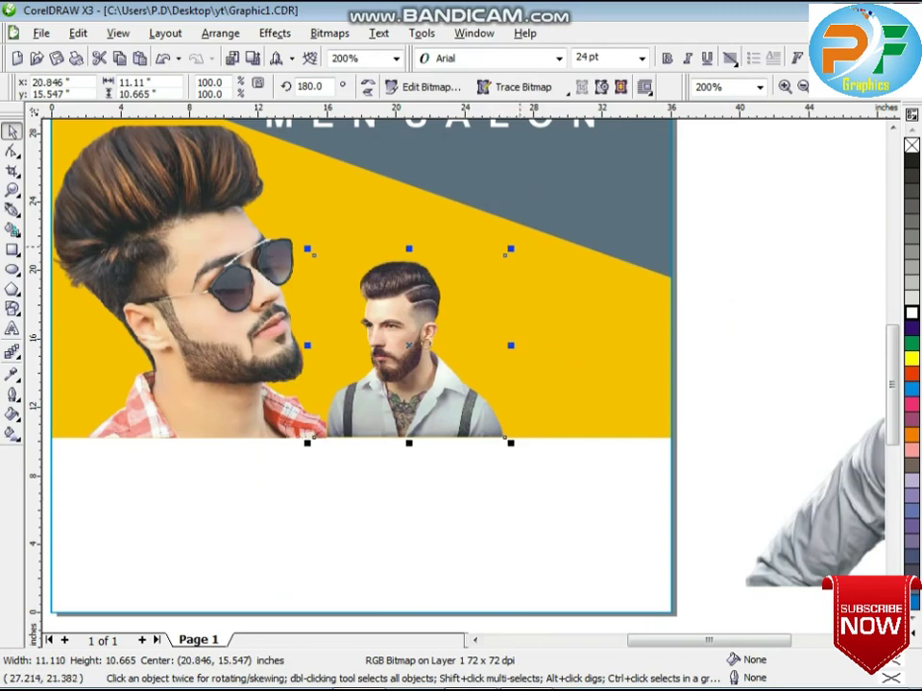
left_click_drag(506, 250, 539, 218)
scroll(461, 444, "down", 1)
Move the photo of the man in the dark jacket to the yellow area's right side and bring it to the front
left_click_drag(566, 568, 512, 344)
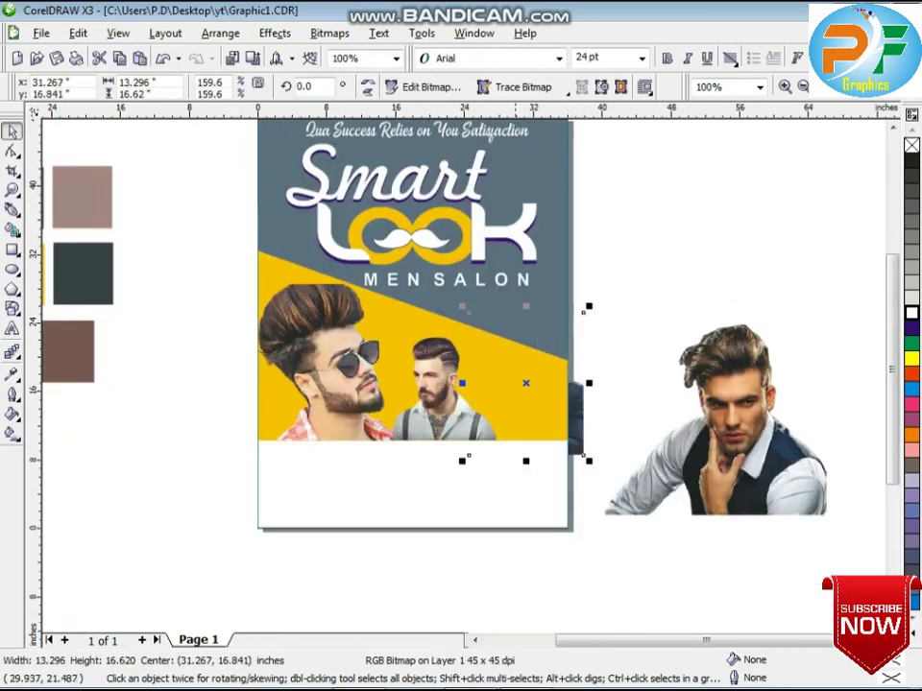
scroll(519, 404, "up", 1)
key("shift+Page_Up")
left_click_drag(469, 377, 464, 354)
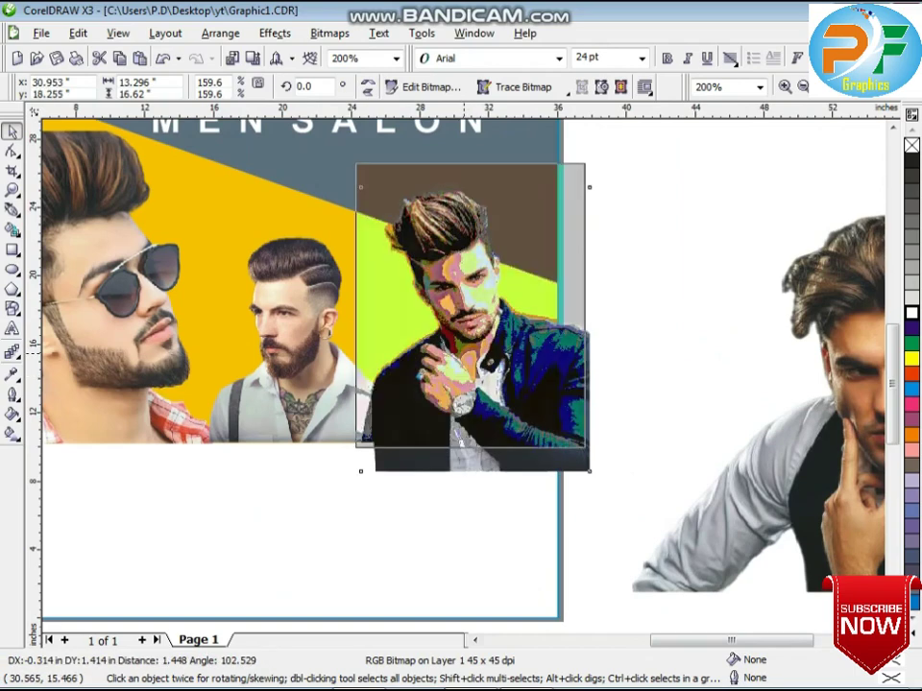
key("Left")
key("Left")
Shrink the dark jacket photo to about 9.4 × 11.8 inches and nudge it onto the yellow area's bottom edge
left_click_drag(585, 154, 587, 235)
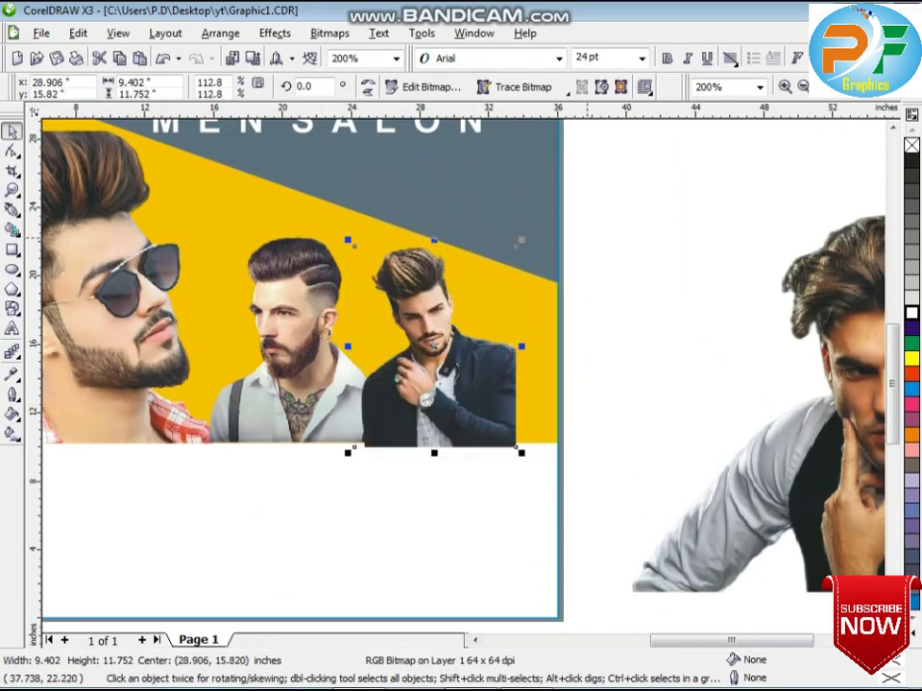
key("Right")
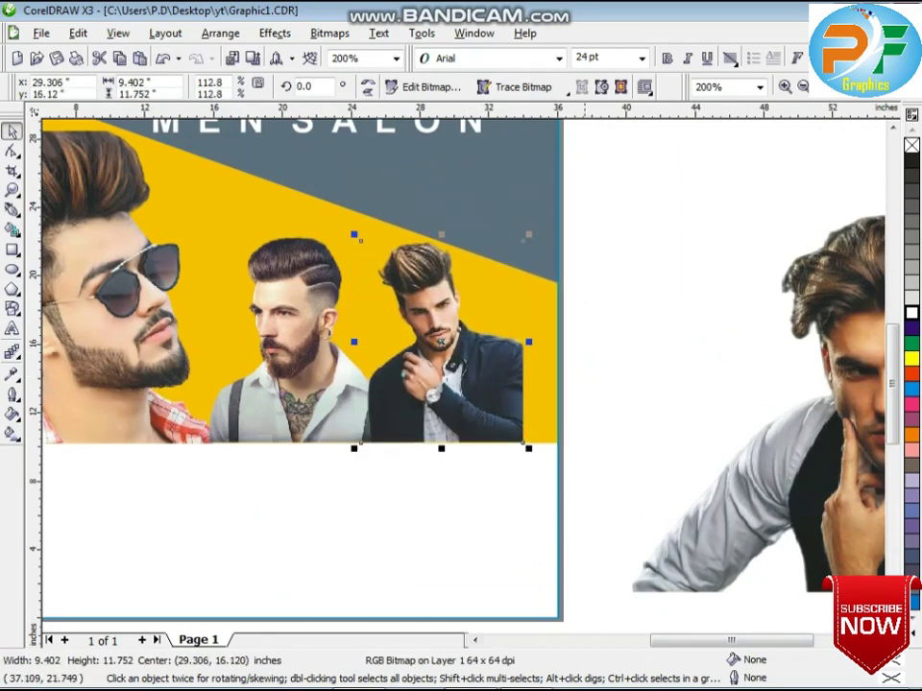
key("Escape")
key("F4")
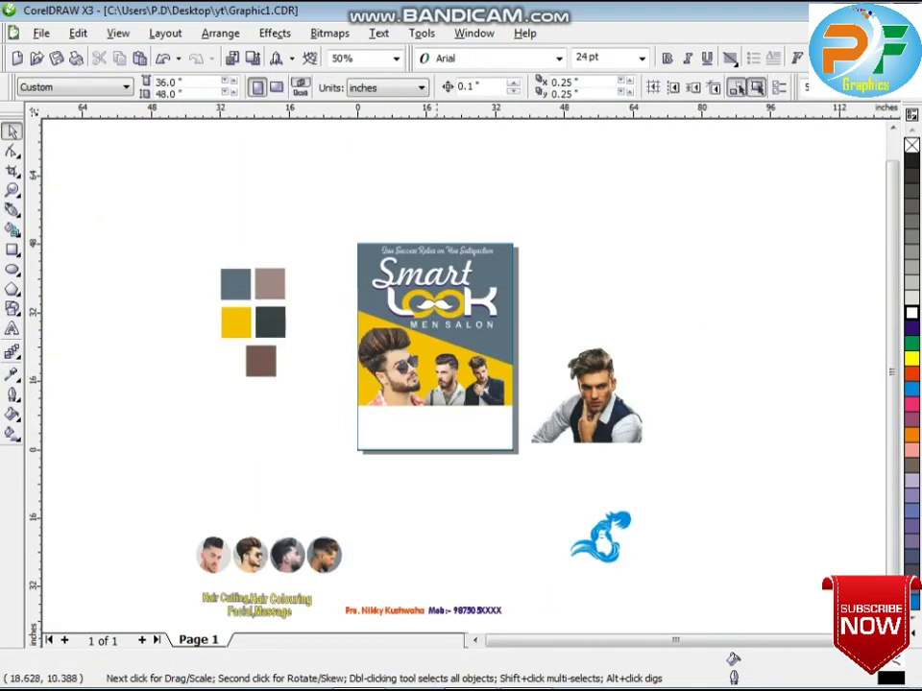
Move the proprietor and mobile number text line into the white strip directly below the photos
scroll(431, 419, "down", 1)
scroll(463, 379, "up", 1)
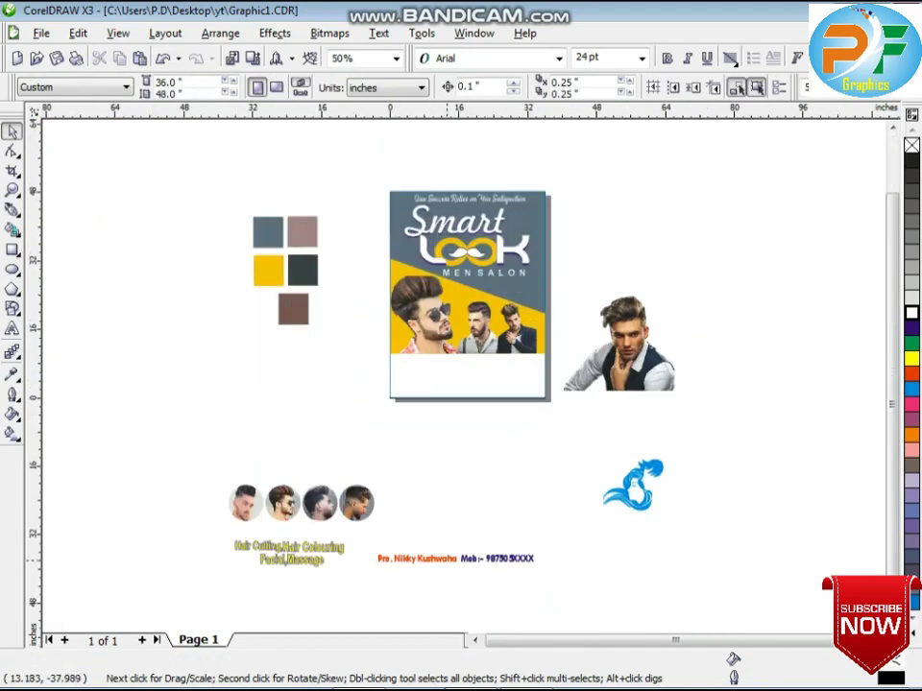
left_click_drag(455, 558, 477, 362)
scroll(485, 360, "up", 1)
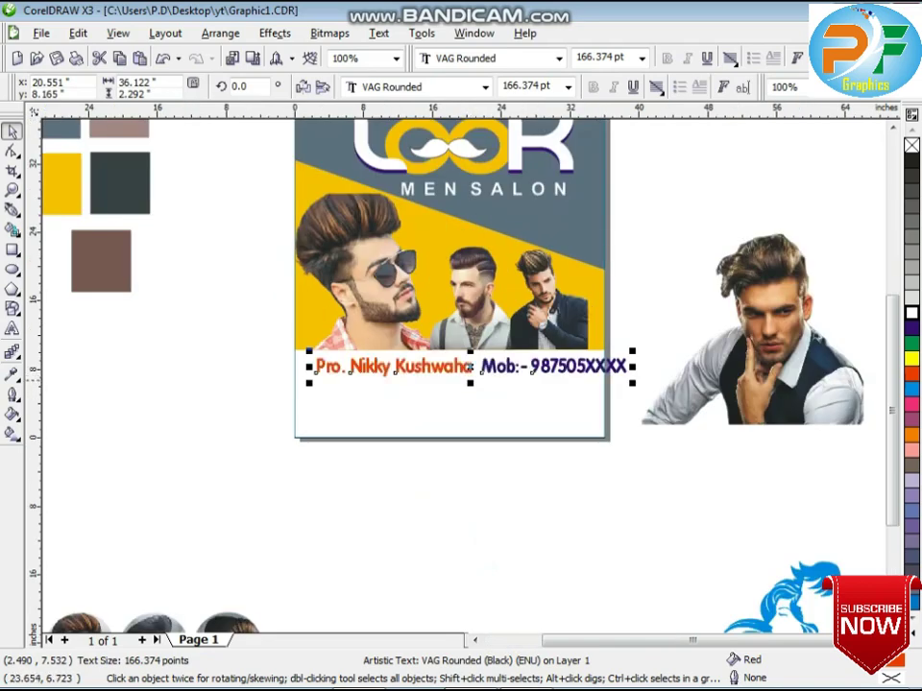
scroll(498, 380, "up", 1)
key("Up")
double_click(450, 356)
key("Return")
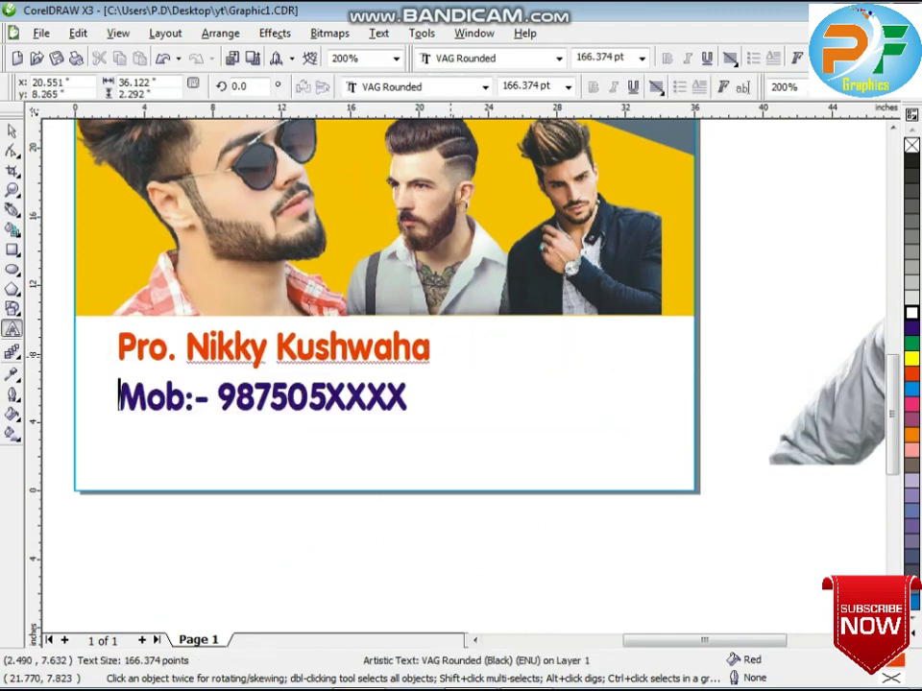
key("Escape")
key("BackSpace")
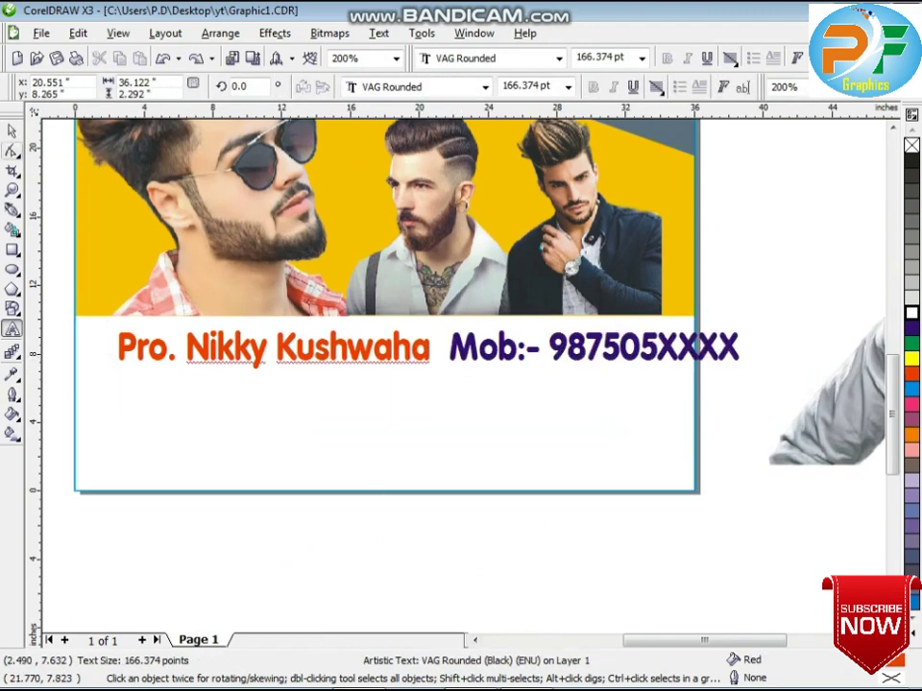
key("Escape")
Fit the contact line within the poster by moving it left, scaling it to about 33.2 inches wide and stretching it to about 2.5 inches high
key("Left")
key("Left")
key("Left")
key("Left")
key("Left")
key("Left")
key("Left")
key("Left")
key("Down")
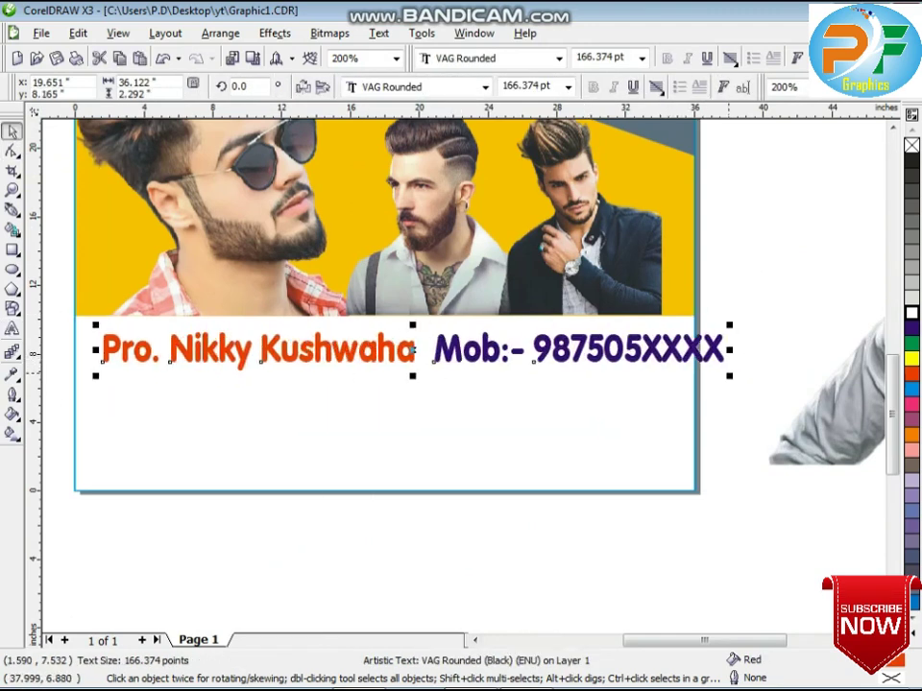
left_click_drag(729, 373, 674, 382)
key("Down")
key("Down")
key("Down")
key("Left")
key("Left")
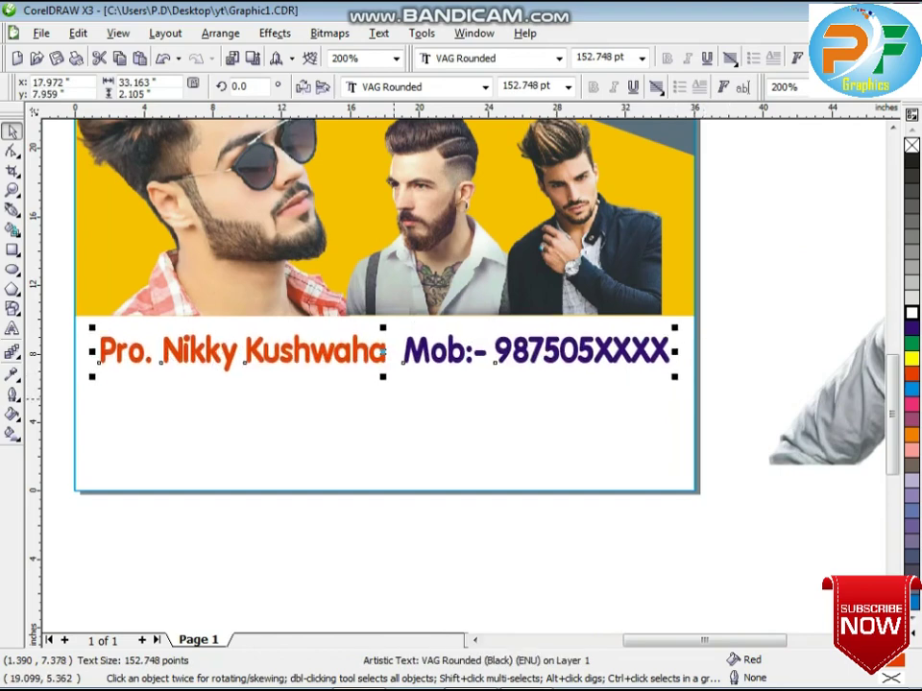
left_click_drag(383, 377, 384, 384)
Move the Hair Cutting, Hair Colouring, Facial, Massage text into the white strip below the contact line
scroll(494, 437, "down", 2)
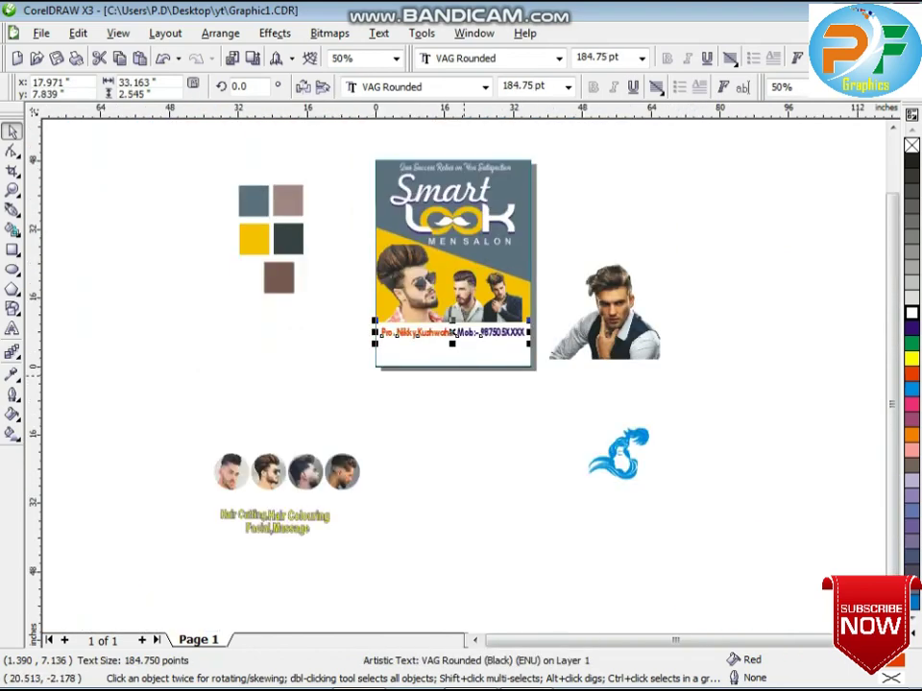
left_click(301, 520)
left_click_drag(190, 500, 471, 385)
scroll(477, 353, "up", 2)
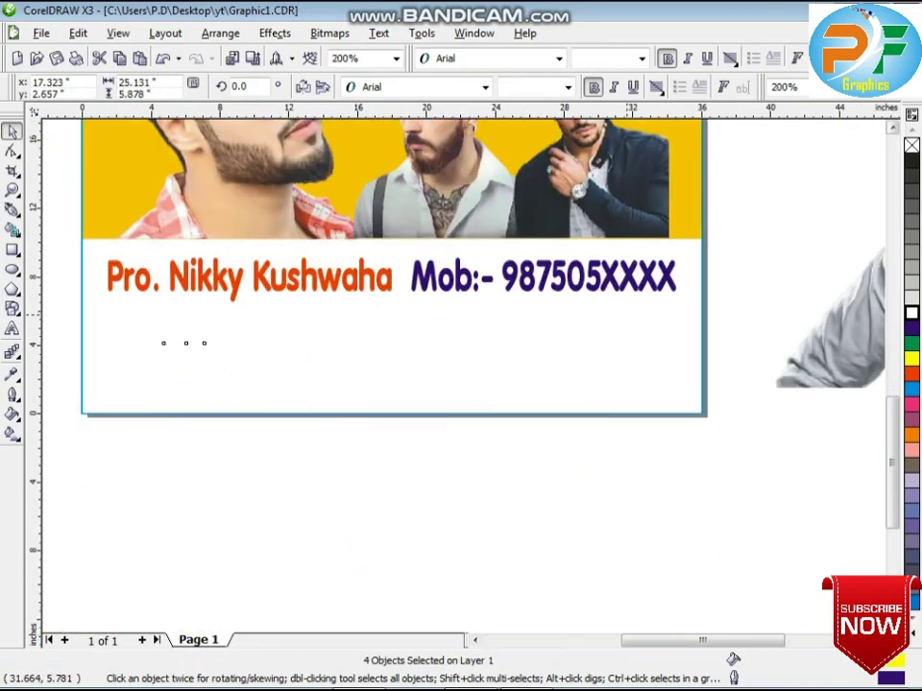
Remove the outline from the Hair Cutting, Hair Colouring, Facial, Massage text and widen it to about 27.3 inches
left_click(12, 395)
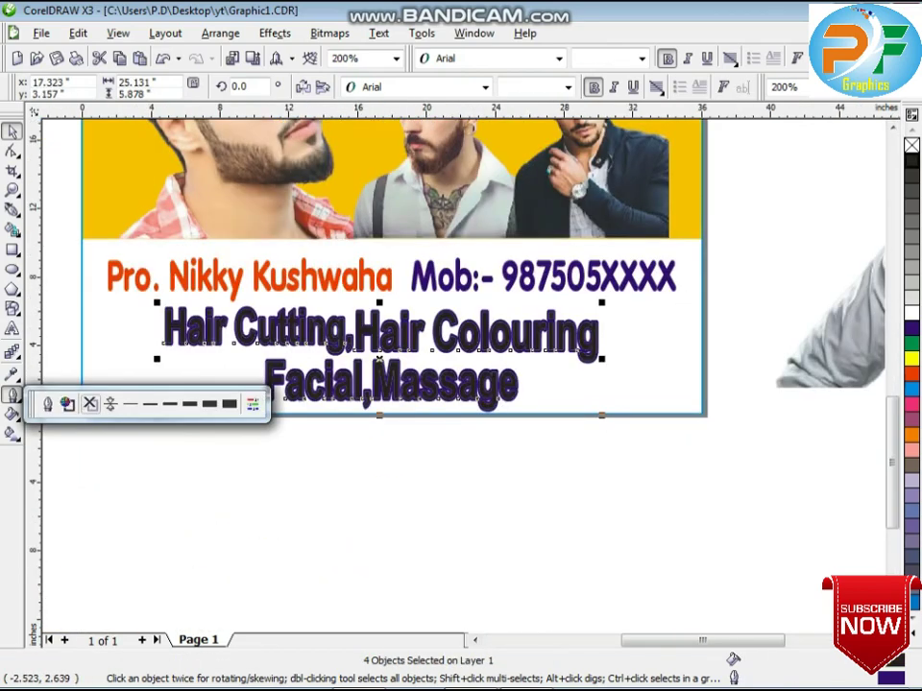
left_click(90, 404)
left_click_drag(604, 359, 622, 361)
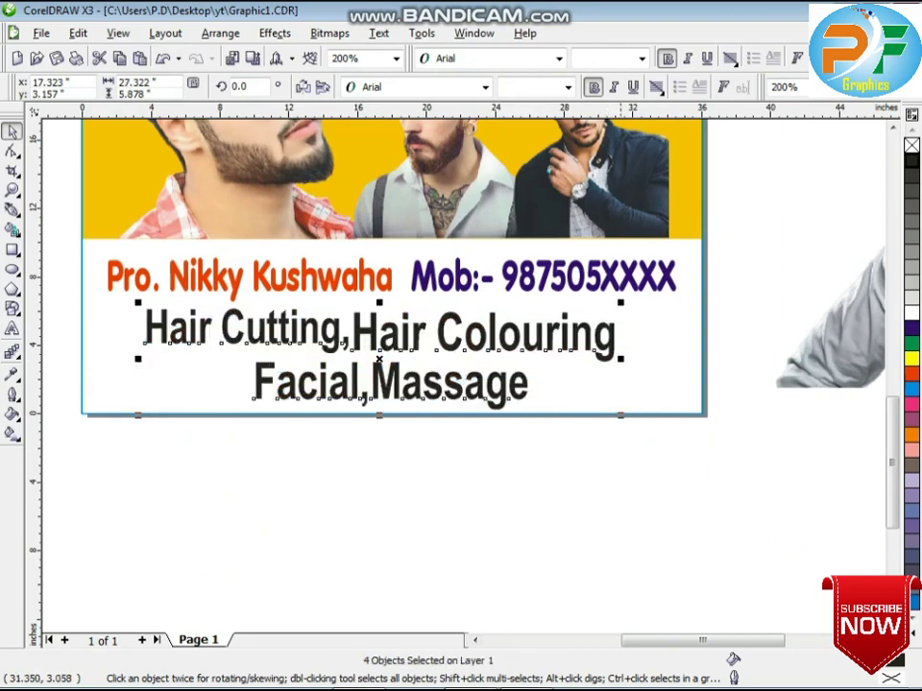
Reduce the services text block to about 5.8 inches high and nudge it into place below the contact line
key("Down")
left_click_drag(200, 452, 574, 311)
left_click_drag(88, 453, 618, 295)
key("Up")
key("Right")
scroll(468, 447, "down", 1)
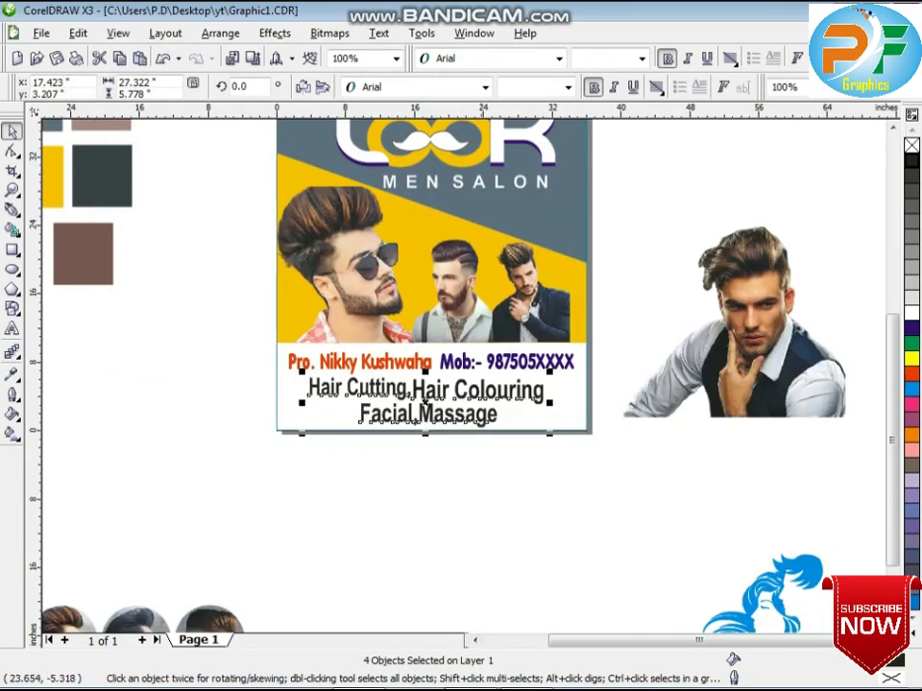
left_click(489, 474)
Move the photo of the model in the dark vest below the poster, beside the blue figure emblem
scroll(438, 359, "down", 2)
scroll(503, 282, "up", 1)
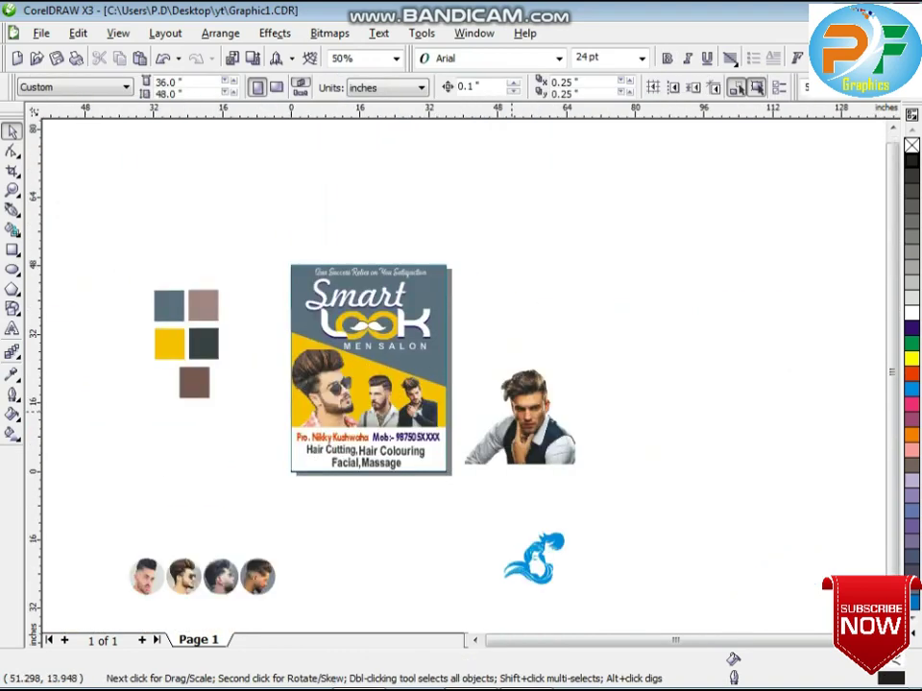
left_click_drag(512, 410, 413, 561)
key("Escape")
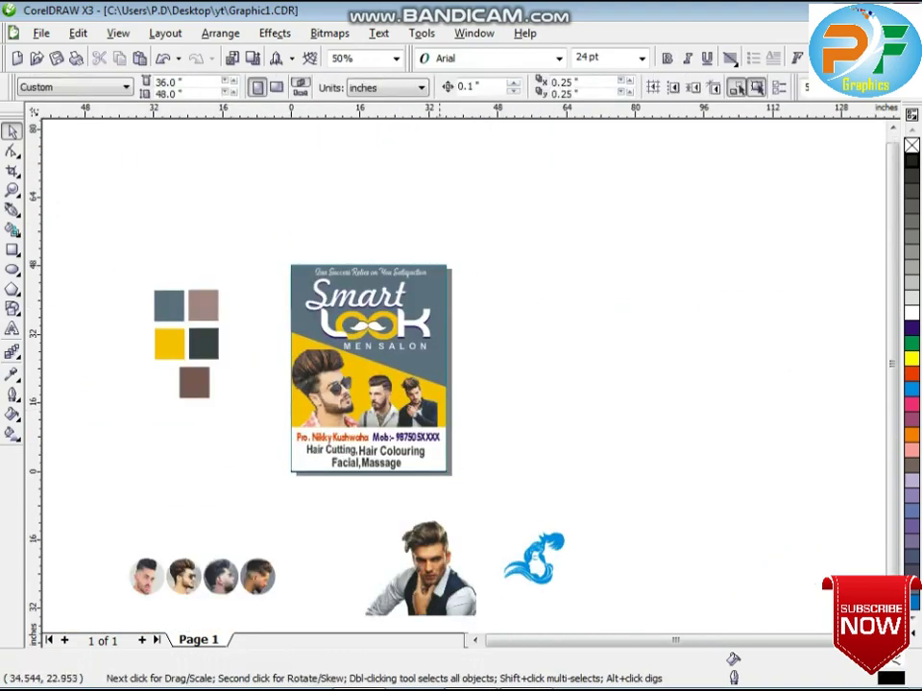
scroll(289, 409, "up", 1)
scroll(361, 501, "down", 1)
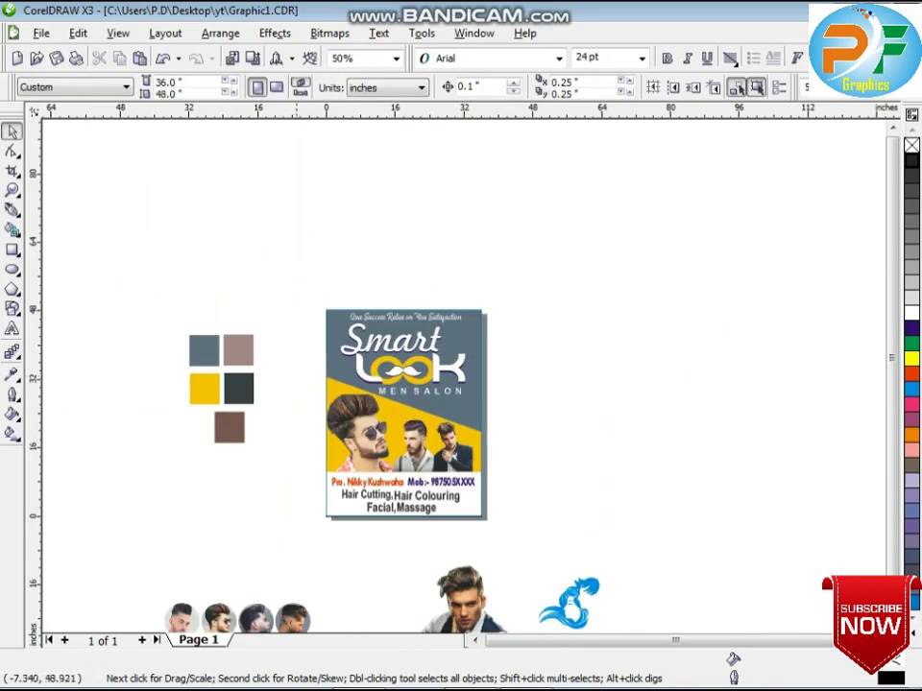
Delete the 36-inch-wide white rectangle behind the contact line and services text
left_click(338, 508)
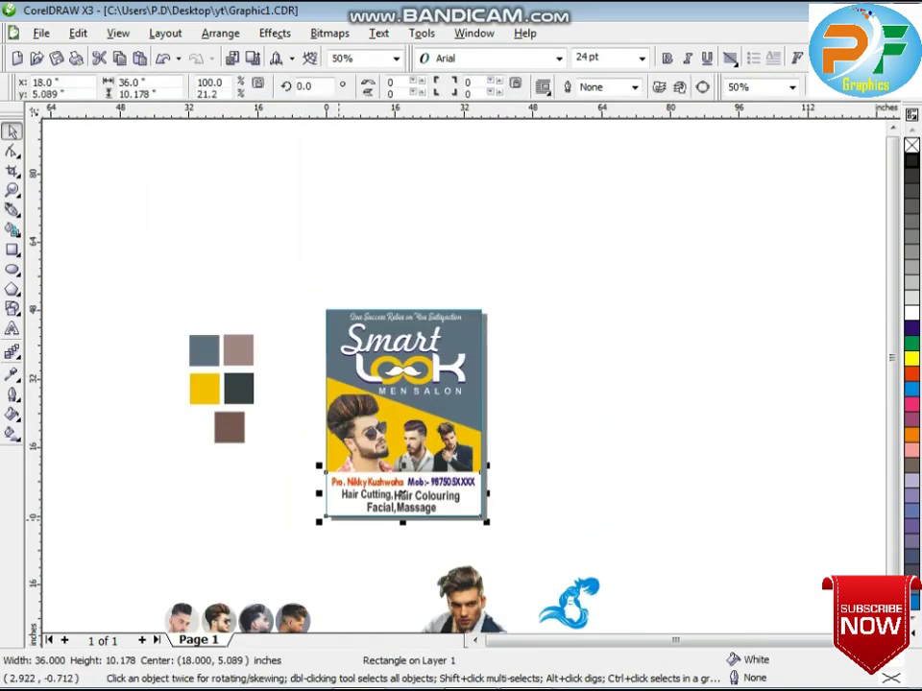
left_click_drag(398, 494, 384, 558)
key("Delete")
Place a copy of the poster's 36 × 48 inch cyan-outlined frame in the empty area to the right of the poster
left_click(347, 513)
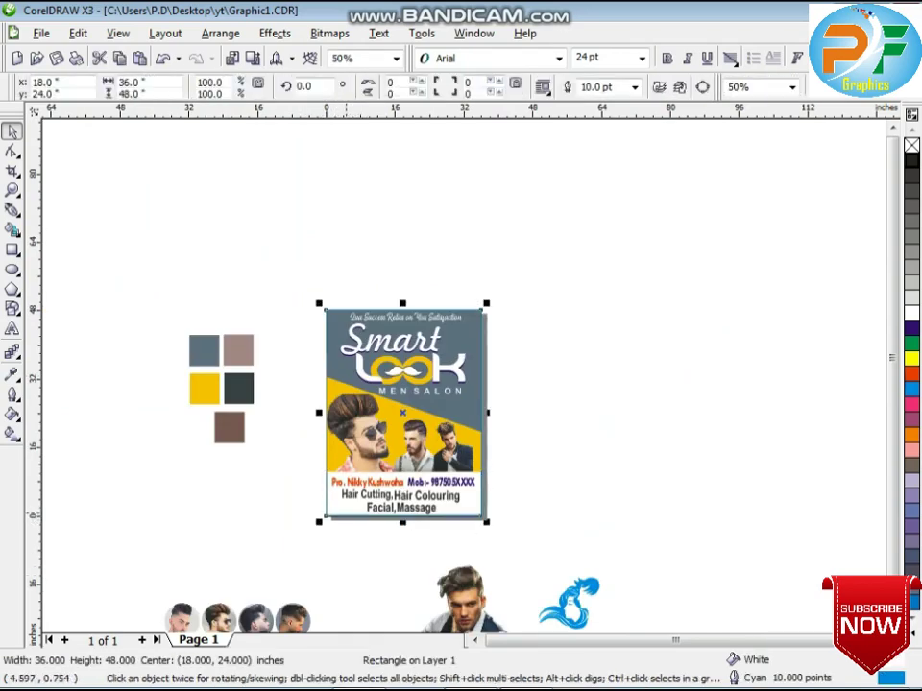
left_click_drag(345, 515, 506, 518)
key("Up")
key("Up")
left_click(159, 218)
Make a copy of the blank frame shortened to about 21.3 inches high, forming a panel across its upper part
left_click(12, 191)
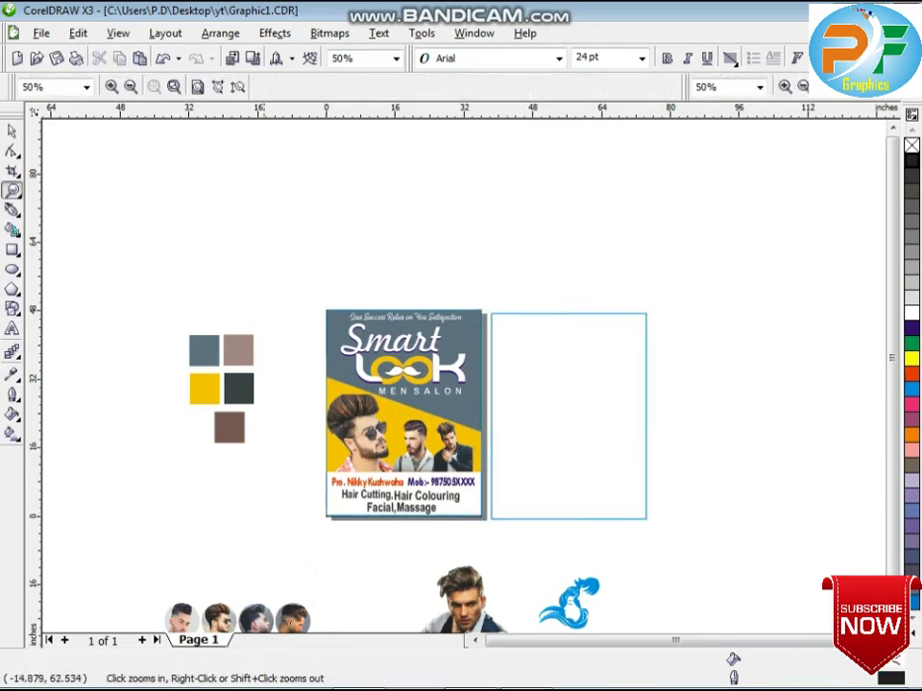
left_click_drag(298, 290, 471, 520)
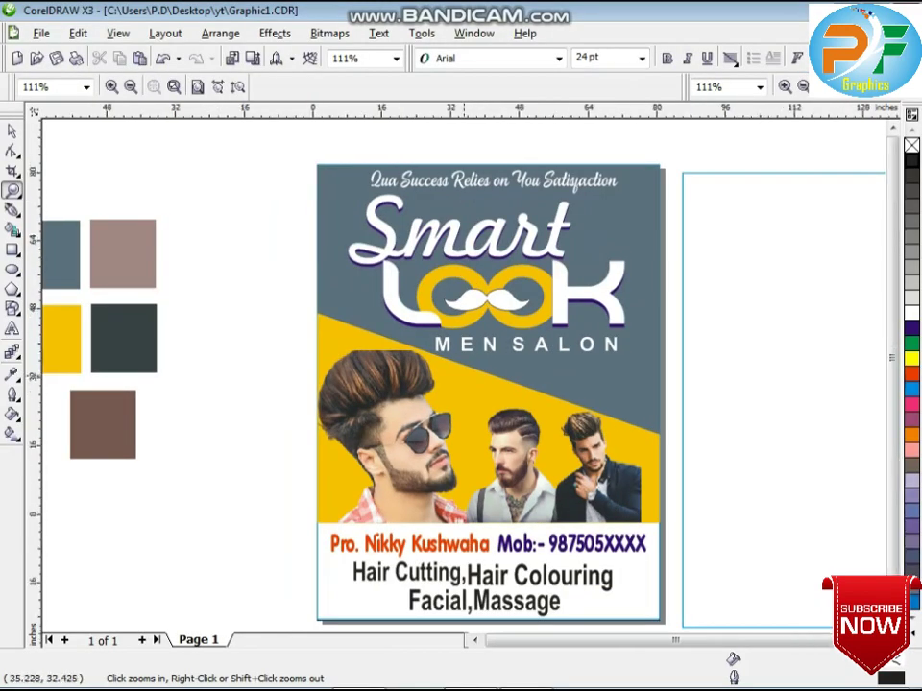
right_click(651, 310)
left_click(594, 404)
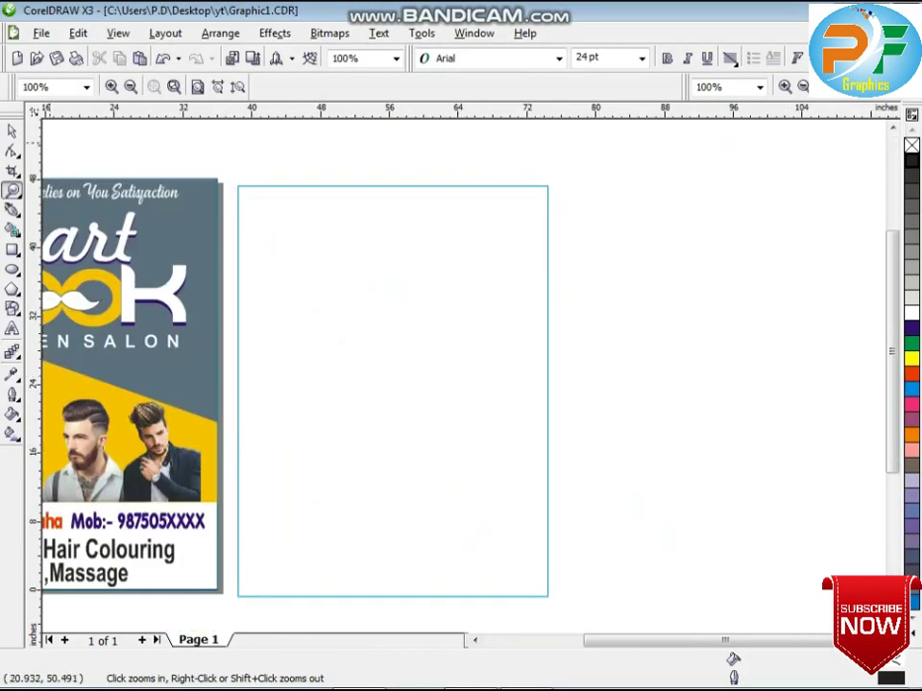
left_click(11, 131)
left_click(308, 297)
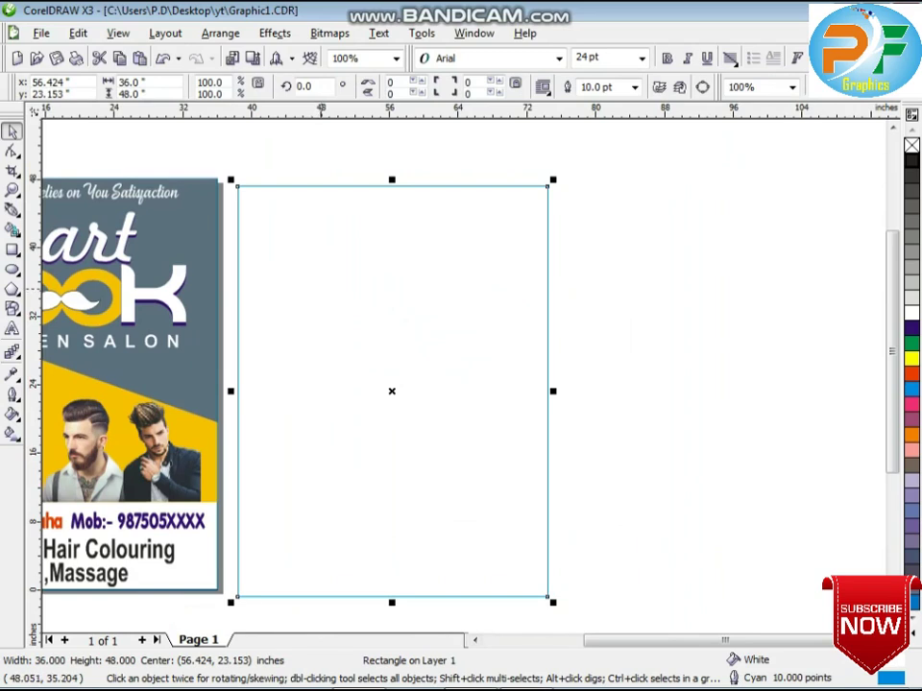
left_click_drag(392, 602, 426, 368)
right_click(426, 369)
left_click(619, 369)
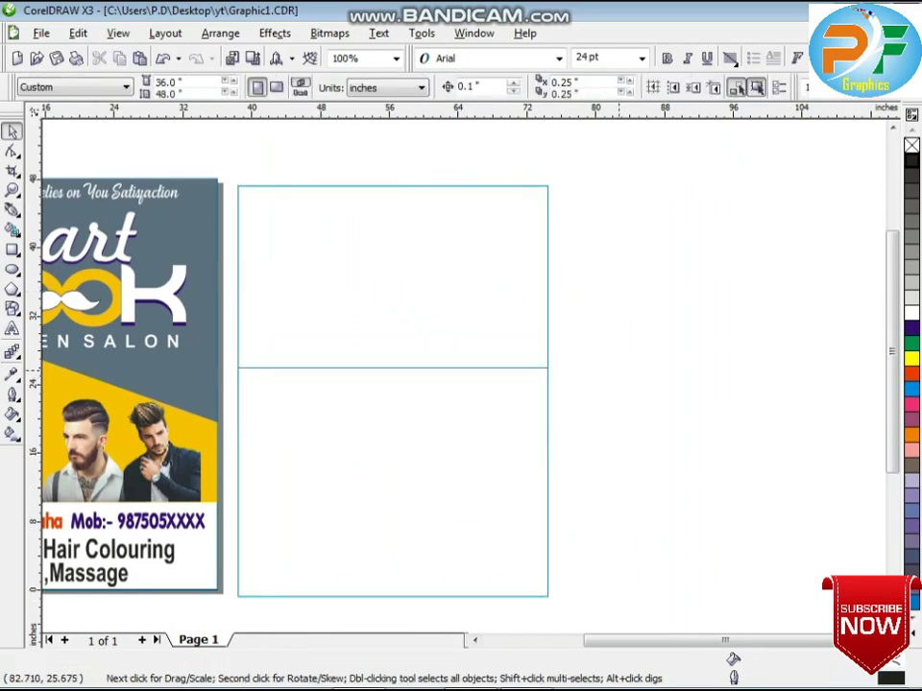
Draw a long rising diagonal line across the upper panel and a short one from its left edge to the first line
left_click(436, 277)
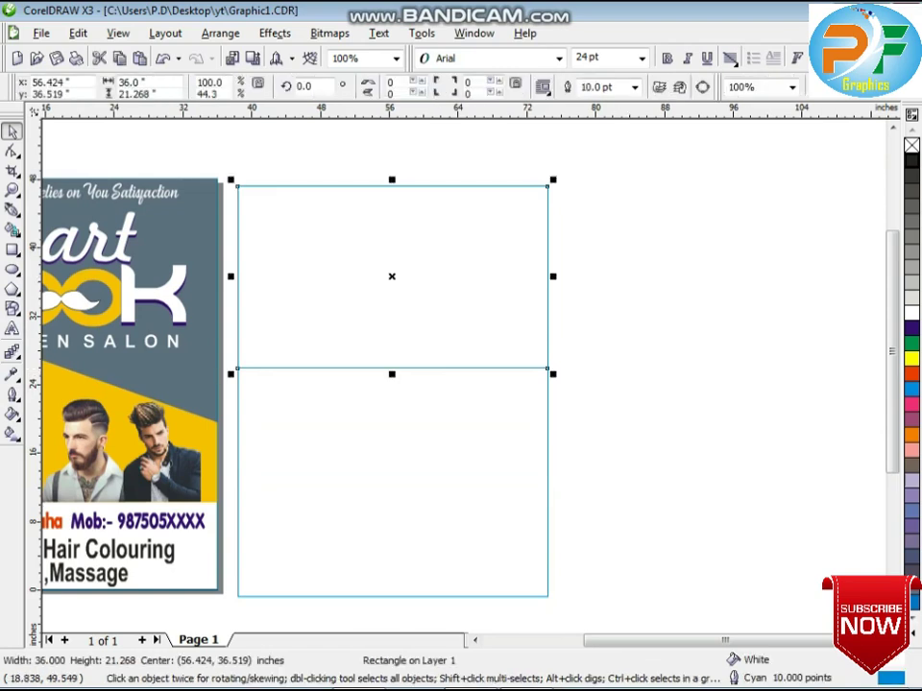
left_click(12, 209)
left_click(570, 170)
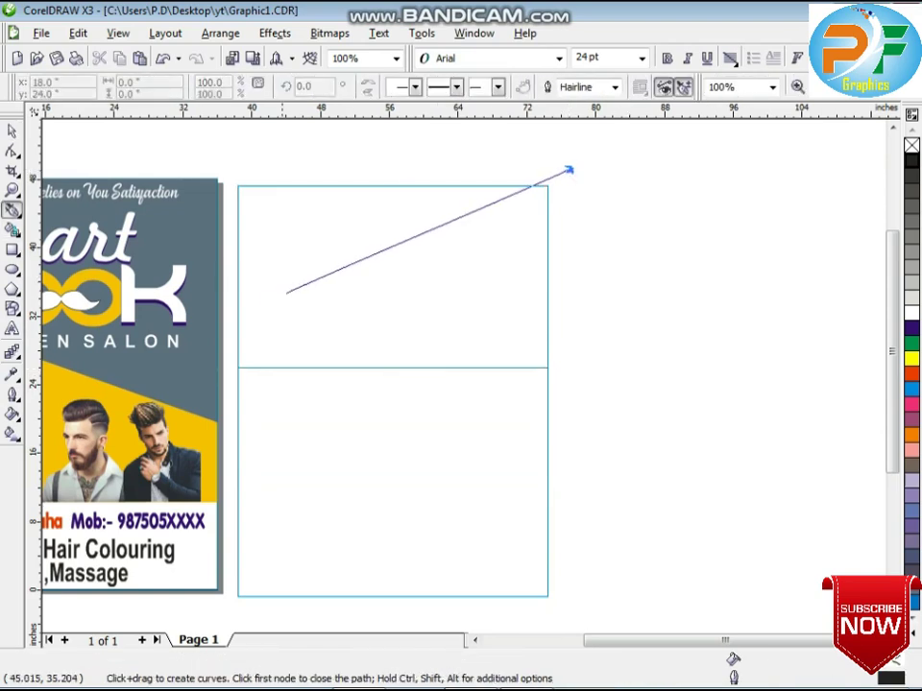
left_click(227, 310)
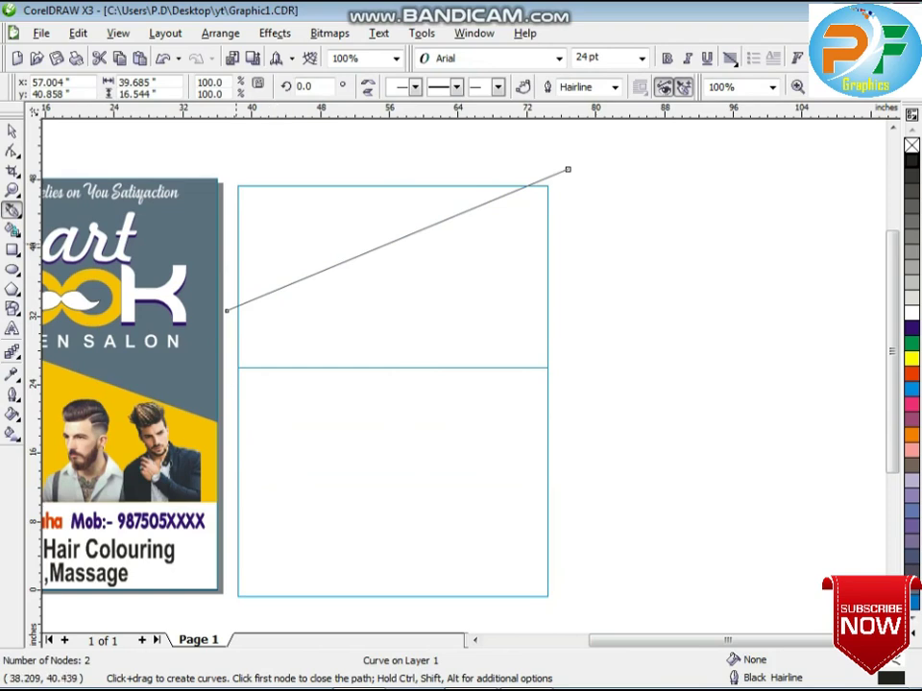
left_click(235, 224)
left_click(308, 279)
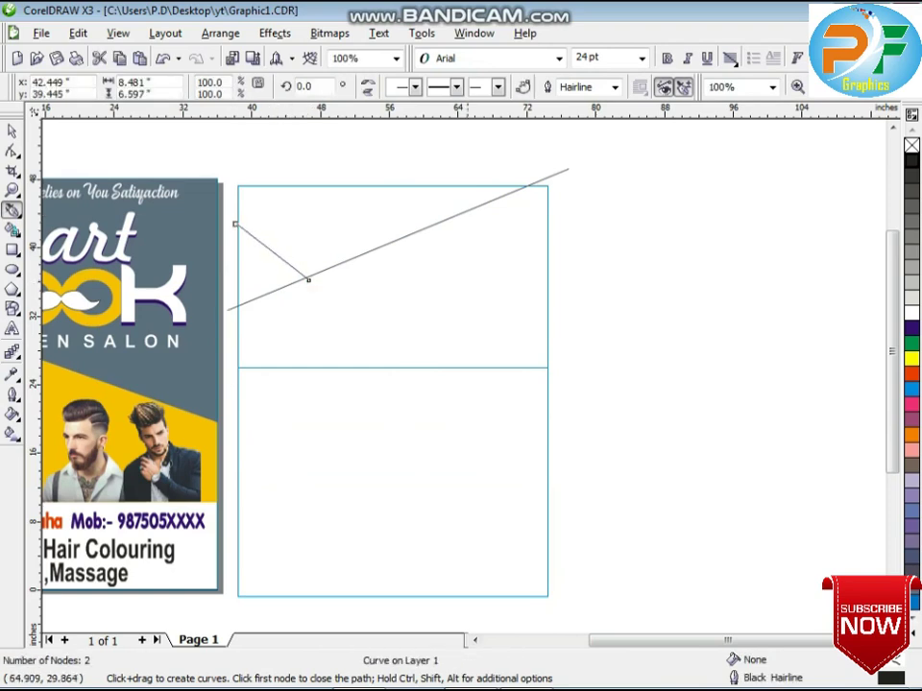
Smart-fill the panel regions enclosed by the diagonal lines with Desert Blue
left_click(12, 229)
left_click(398, 308)
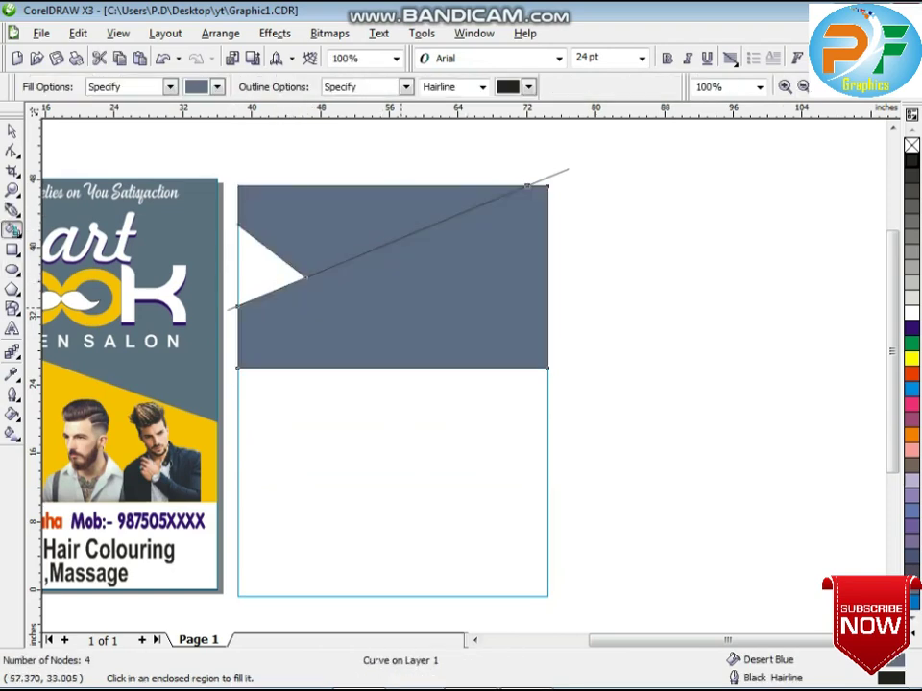
left_click(278, 269)
key("space")
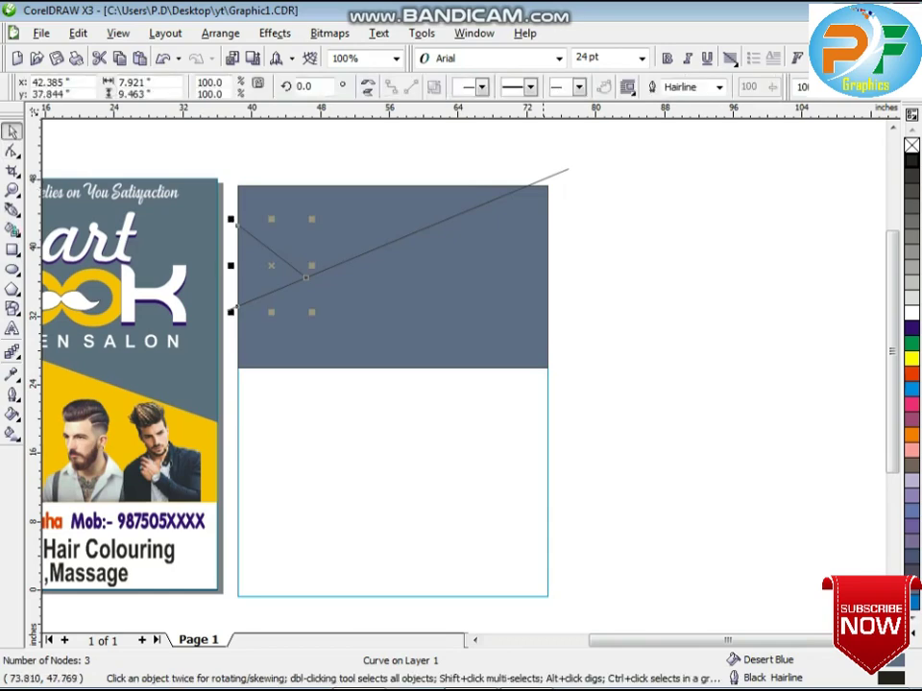
Delete the long diagonal construction line that extends past the panel's upper right corner
left_click(544, 179)
left_click(552, 176)
key("Delete")
left_click(477, 284)
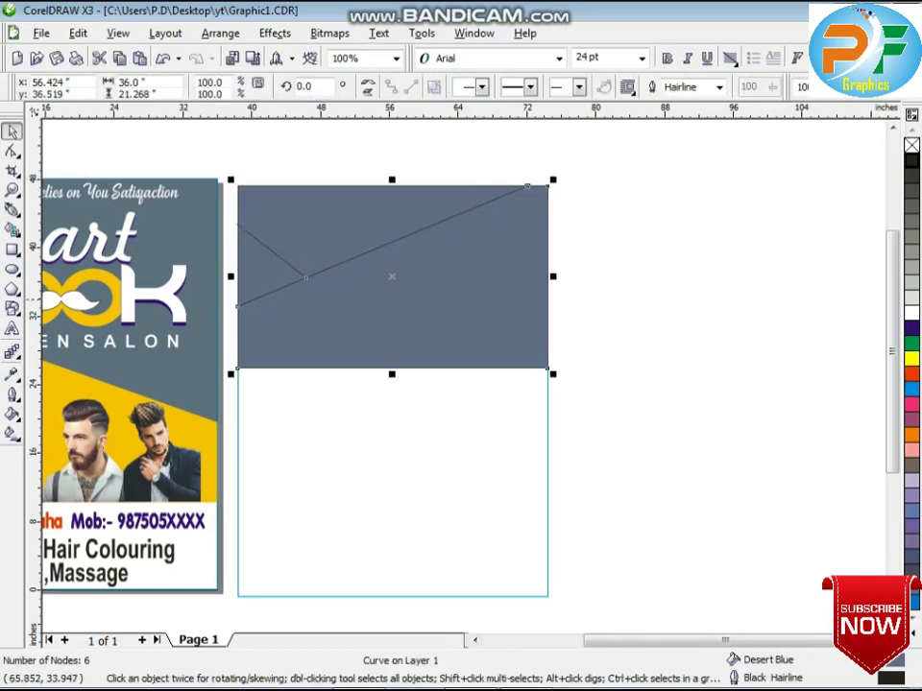
key("Down")
scroll(430, 257, "up", 2)
key("Down")
key("Down")
key("Down")
key("Down")
key("Down")
key("Down")
key("Down")
key("Down")
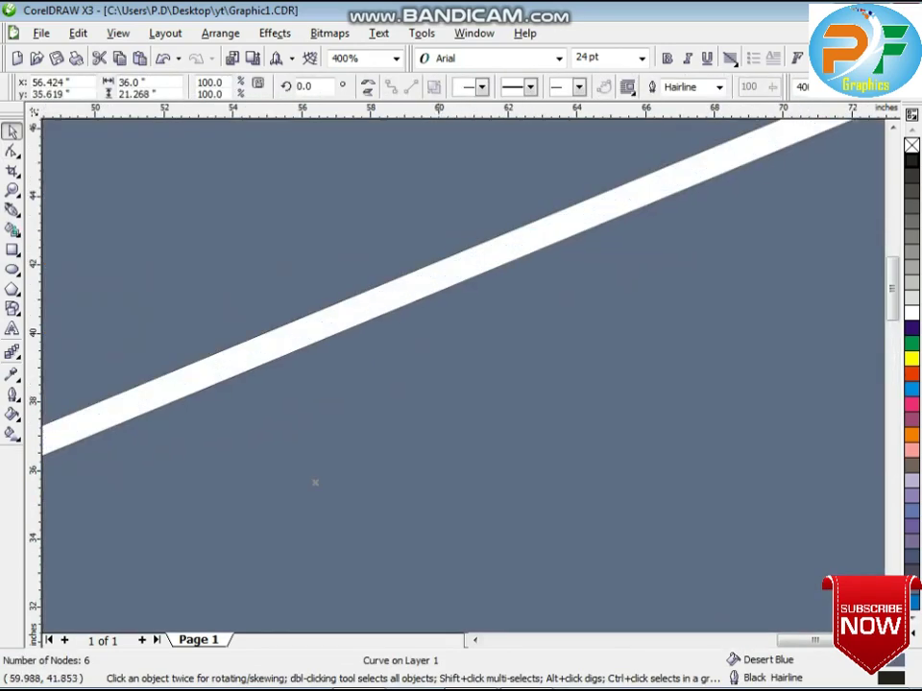
left_click(440, 272)
left_click(467, 346)
key("Up")
key("Up")
key("Up")
key("Up")
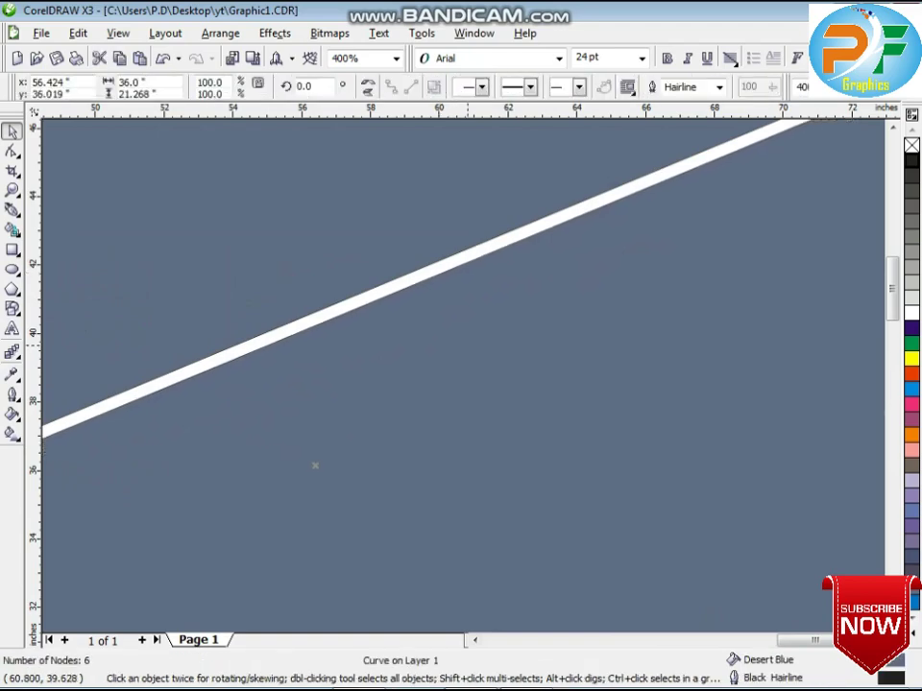
key("Up")
key("Up")
key("Up")
key("Up")
key("Up")
scroll(467, 346, "down", 3)
scroll(403, 387, "up", 1)
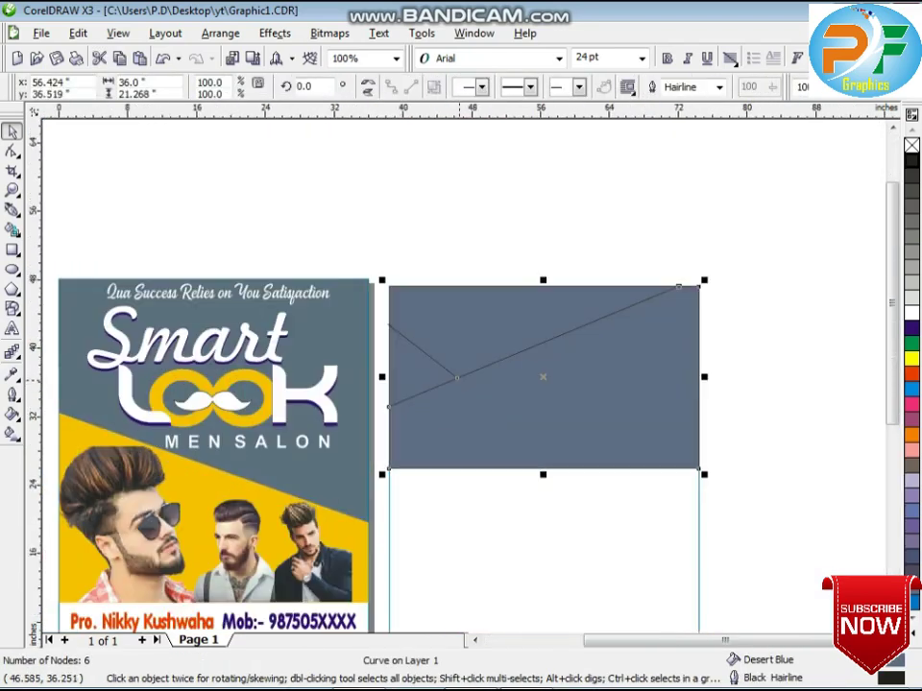
Recolour the panel regions from the swatches: dusty pink for the upper one, dark green-grey for the lower one, brown for the left triangle
left_click(12, 374)
scroll(272, 392, "down", 1)
scroll(423, 367, "up", 1)
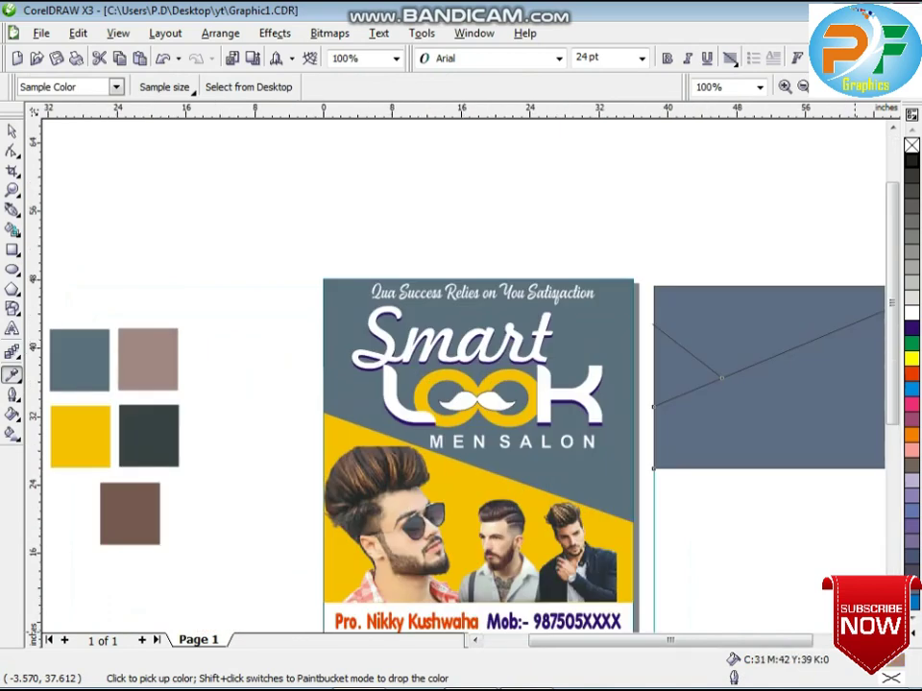
left_click(774, 329, "shift")
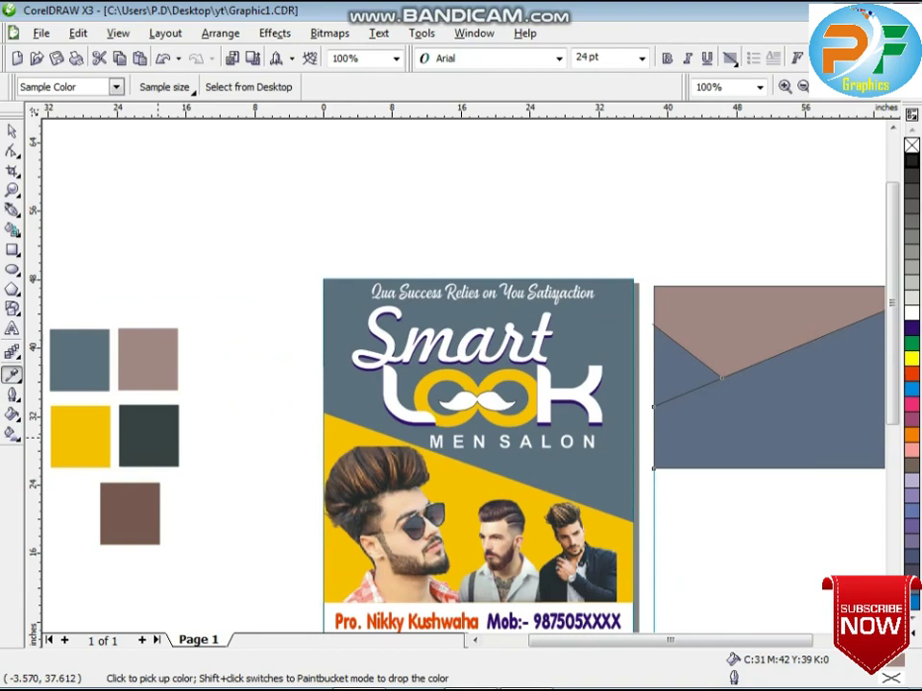
left_click(158, 438)
left_click(859, 405, "shift")
left_click(143, 513)
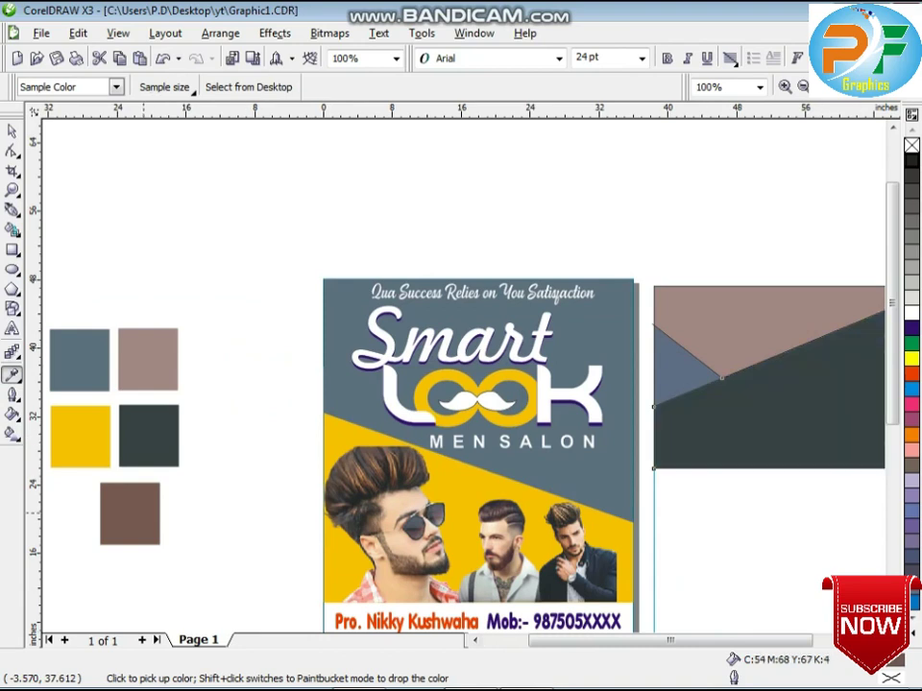
left_click(675, 373, "shift")
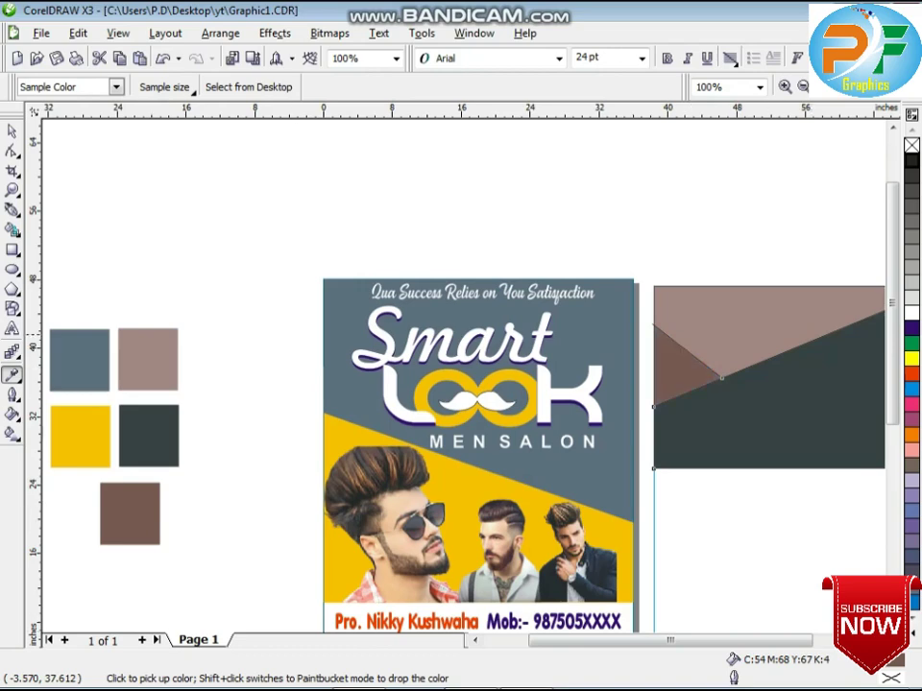
Delete the short diagonal construction line between the pink region and the brown triangle
left_click(11, 131)
left_click(240, 163)
scroll(684, 303, "down", 1)
scroll(544, 438, "up", 1)
left_click(464, 374)
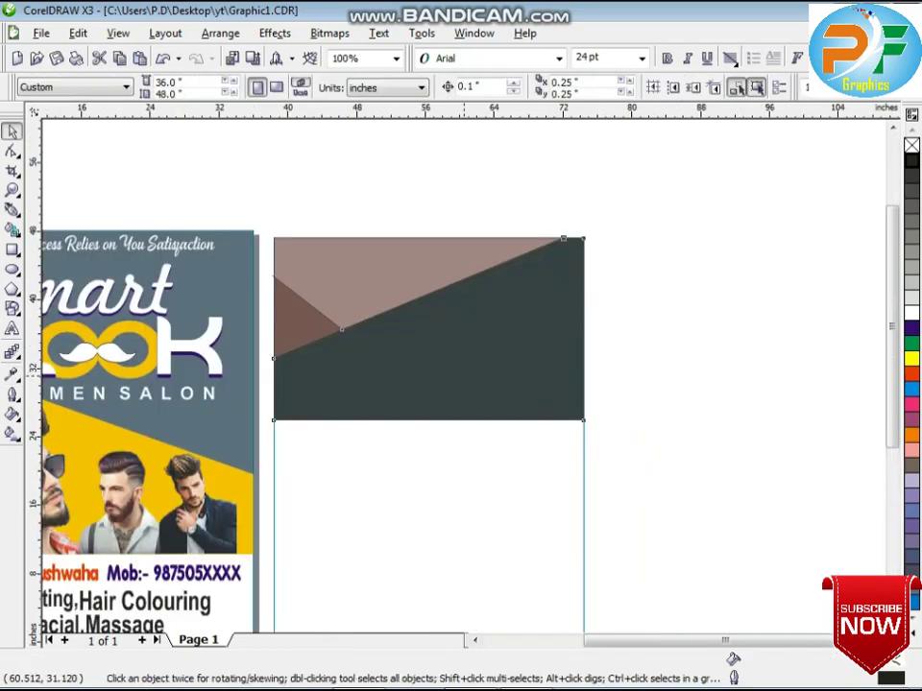
key("Escape")
scroll(300, 301, "up", 2)
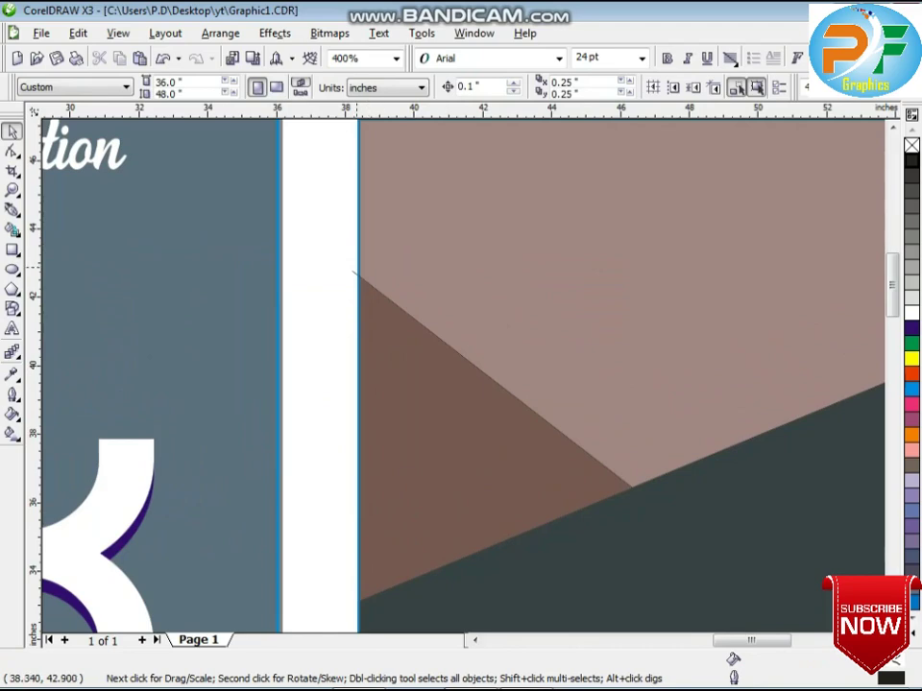
left_click(354, 272)
key("Delete")
Remove the outlines from the pink, brown and dark green-grey regions and group the three together
left_click(407, 393)
left_click(661, 528, "shift")
left_click(600, 313, "shift")
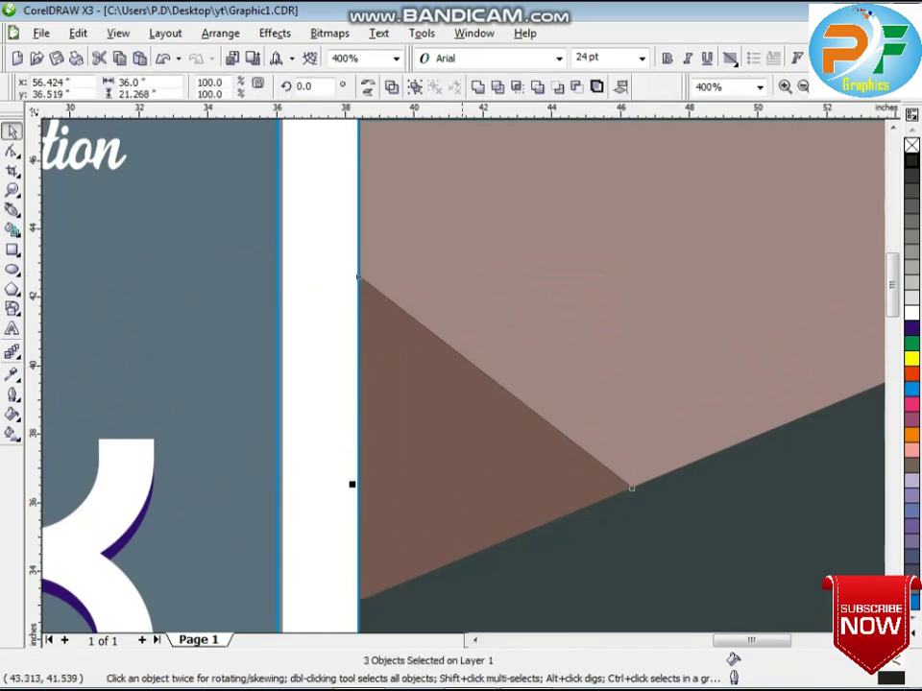
left_click(11, 395)
left_click(87, 403)
scroll(461, 384, "down", 2)
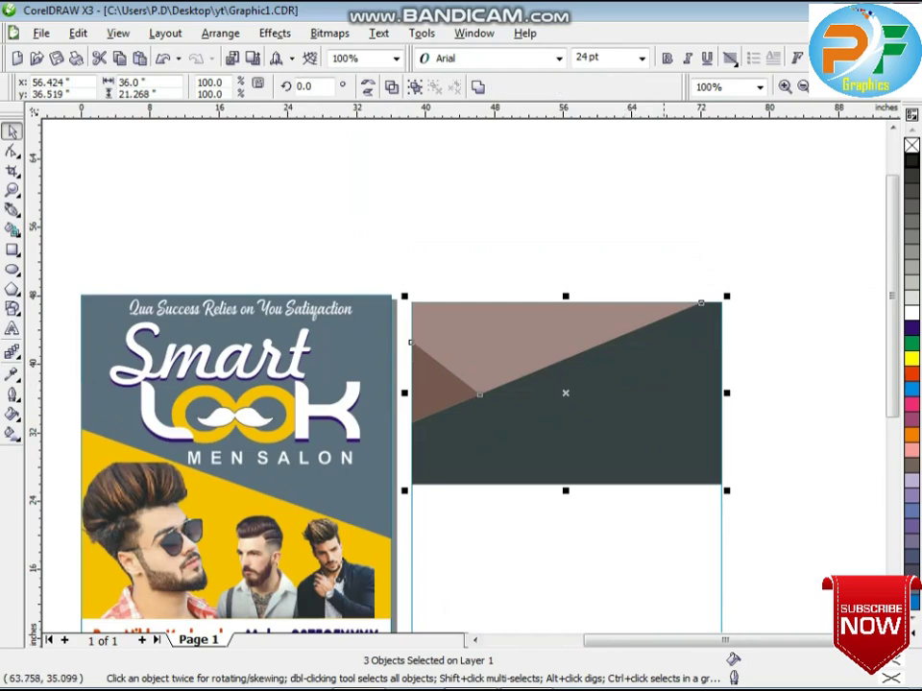
key("ctrl+g")
scroll(464, 378, "up", 2)
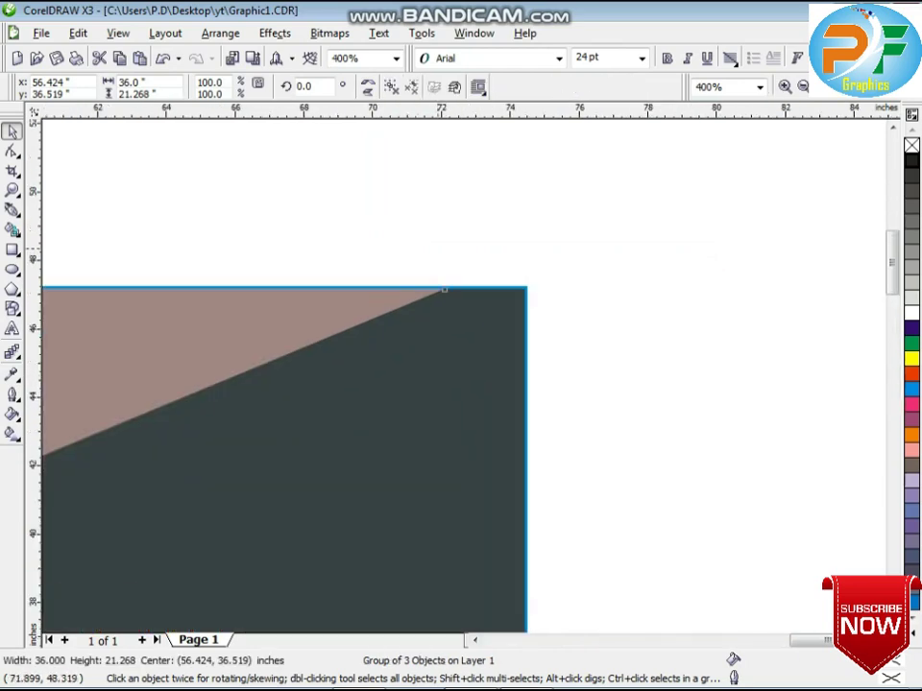
left_click(438, 249)
scroll(465, 375, "down", 4)
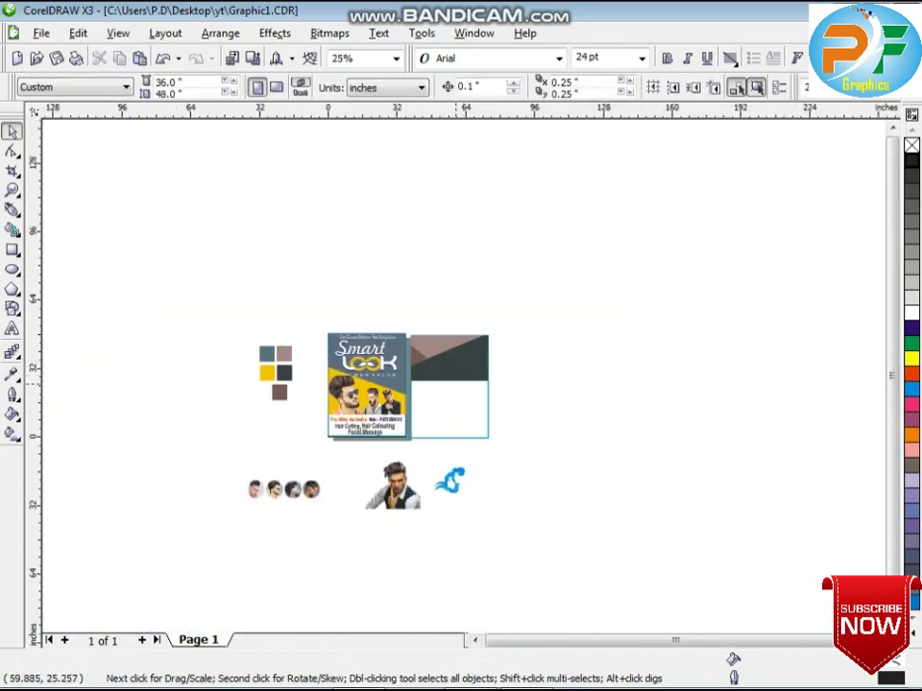
Place the vest model's photo over the left part of the coloured panel and apply the Brightness-Contrast-Intensity adjustment to it
scroll(447, 389, "up", 1)
left_click_drag(353, 579, 439, 337)
scroll(465, 374, "up", 1)
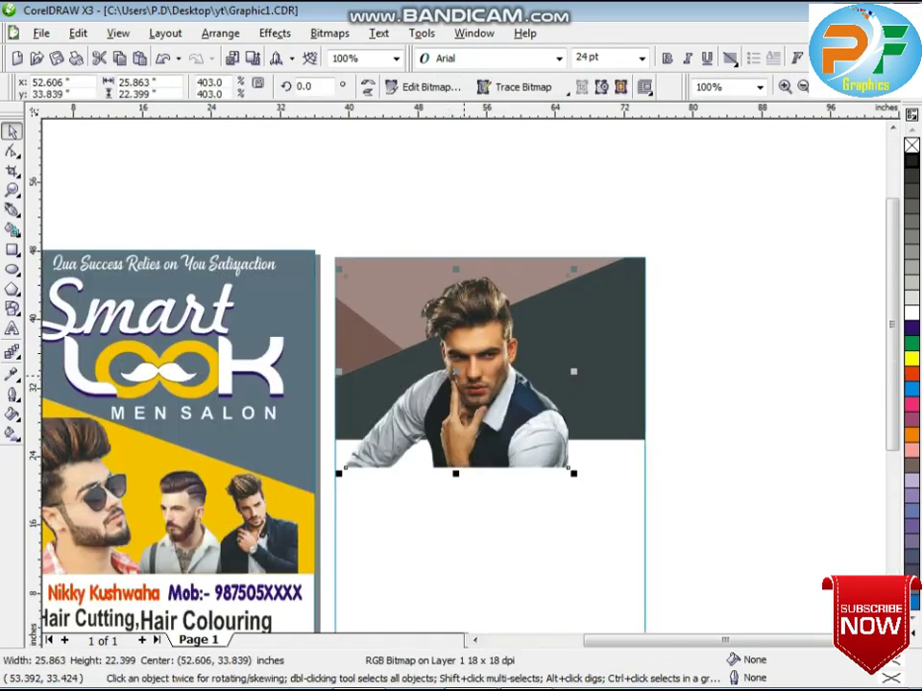
left_click_drag(485, 413, 463, 399)
scroll(449, 377, "up", 1)
left_click_drag(432, 337, 399, 329)
key("ctrl+b")
key("Return")
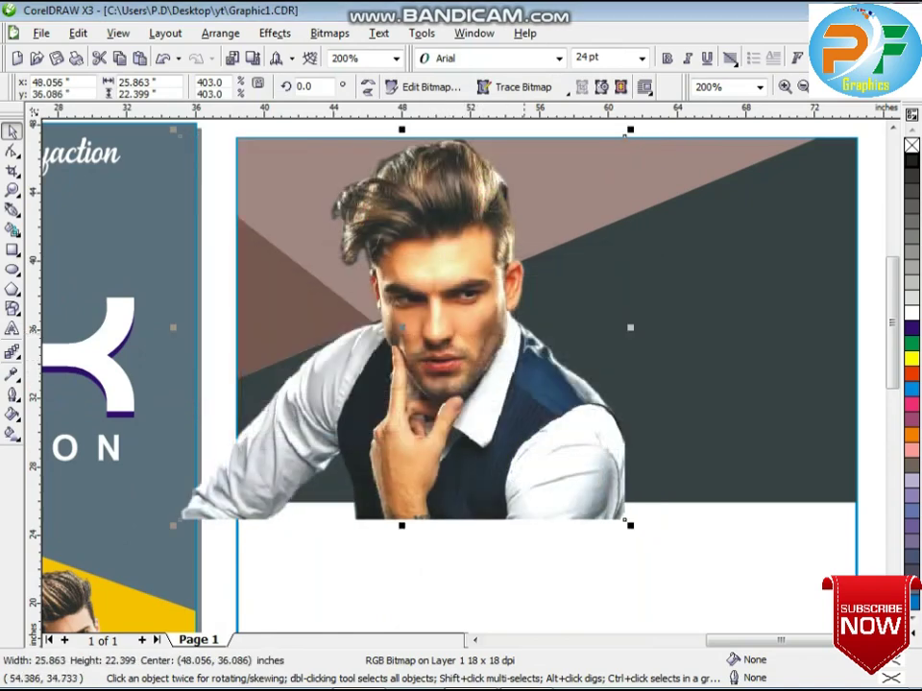
Scale the vest model's photo to about 24.6 × 21.3 inches so it ends at the panel's lower edge, and nudge it further left
left_click_drag(630, 525, 605, 508)
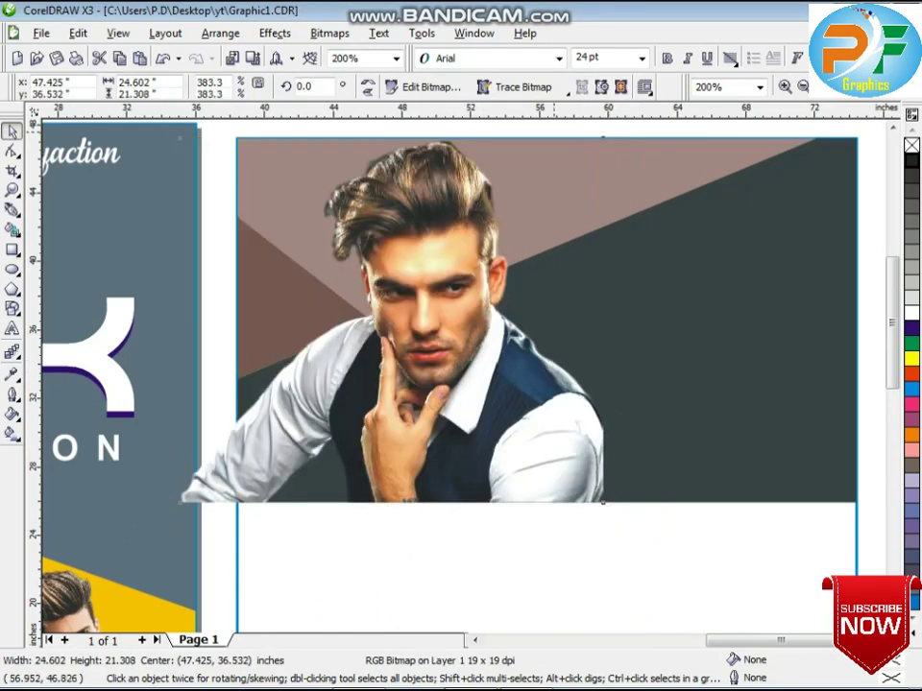
key("Left")
key("Left")
key("Left")
key("Left")
key("Left")
key("Left")
key("Left")
key("Left")
key("Left")
key("Left")
key("Left")
key("Left")
key("Right")
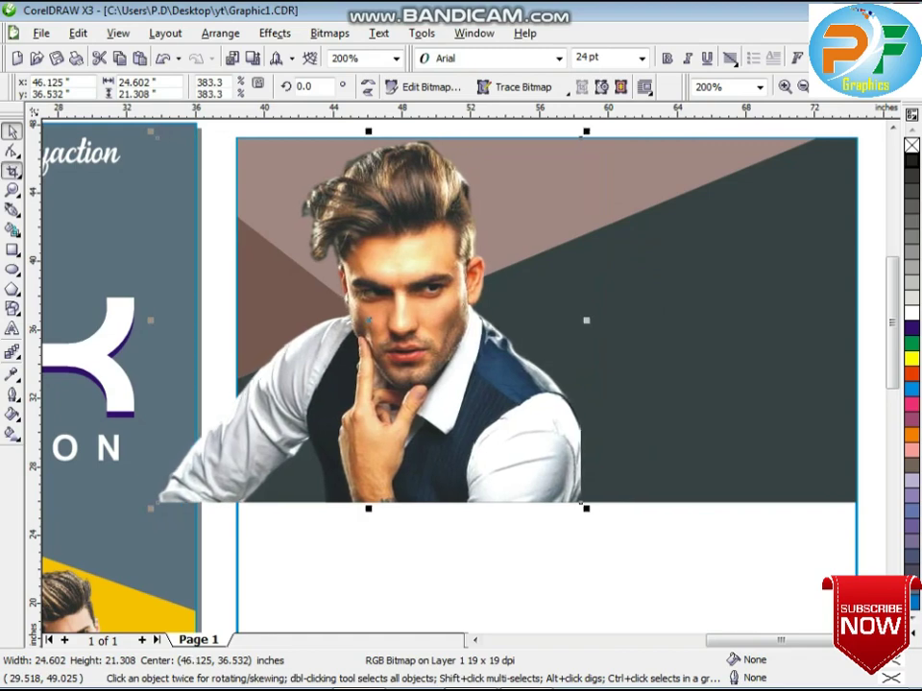
Crop away the part of the vest model's photo that overhangs the panel's left edge
left_click(13, 171)
left_click_drag(242, 138, 605, 502)
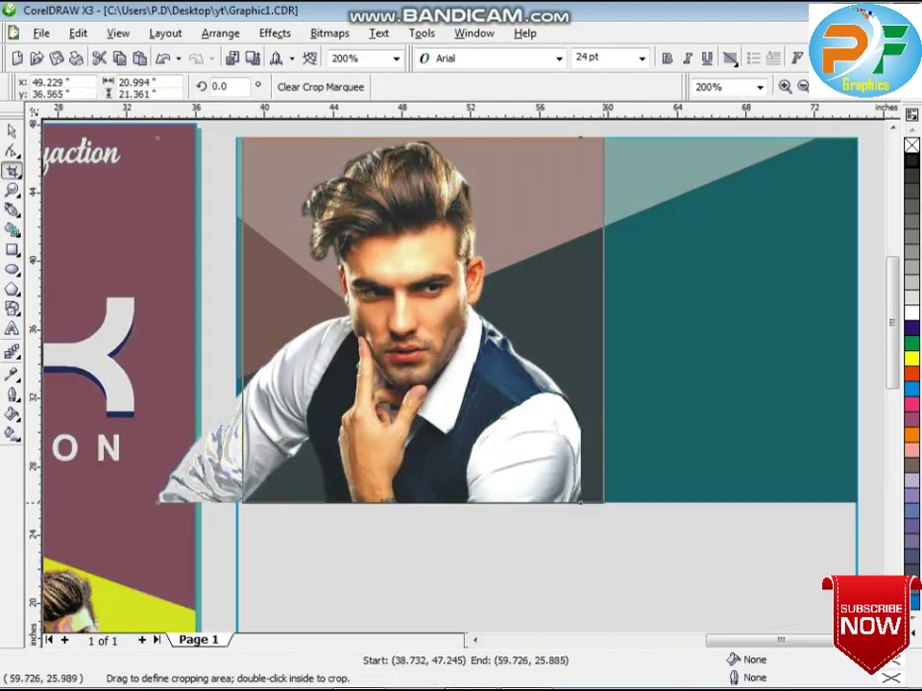
double_click(486, 407)
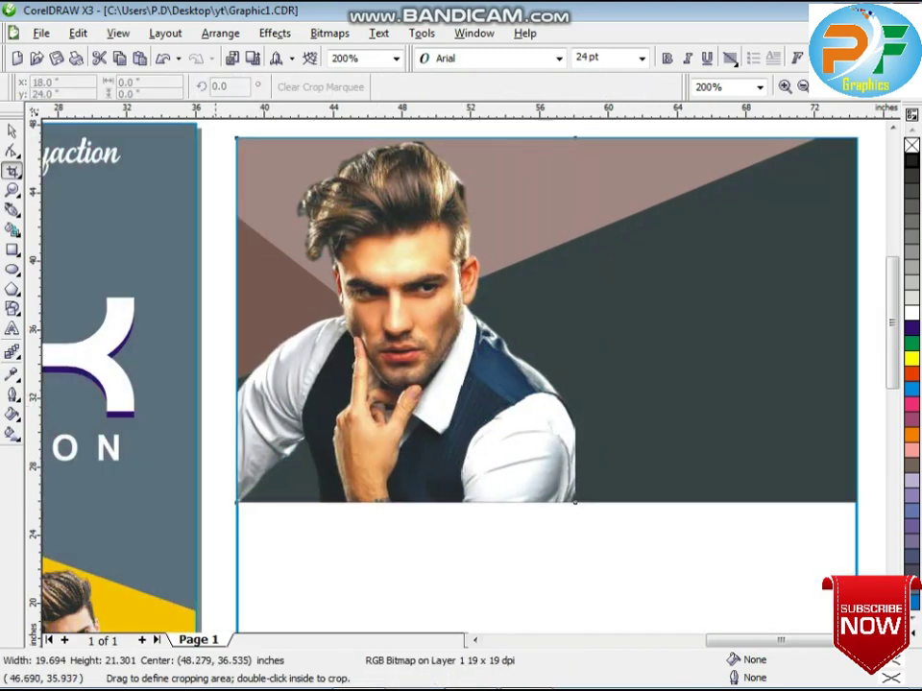
left_click(12, 132)
Move the four circular hairstyle portraits across the lower edge of the coloured panel and group them
scroll(557, 432, "down", 1)
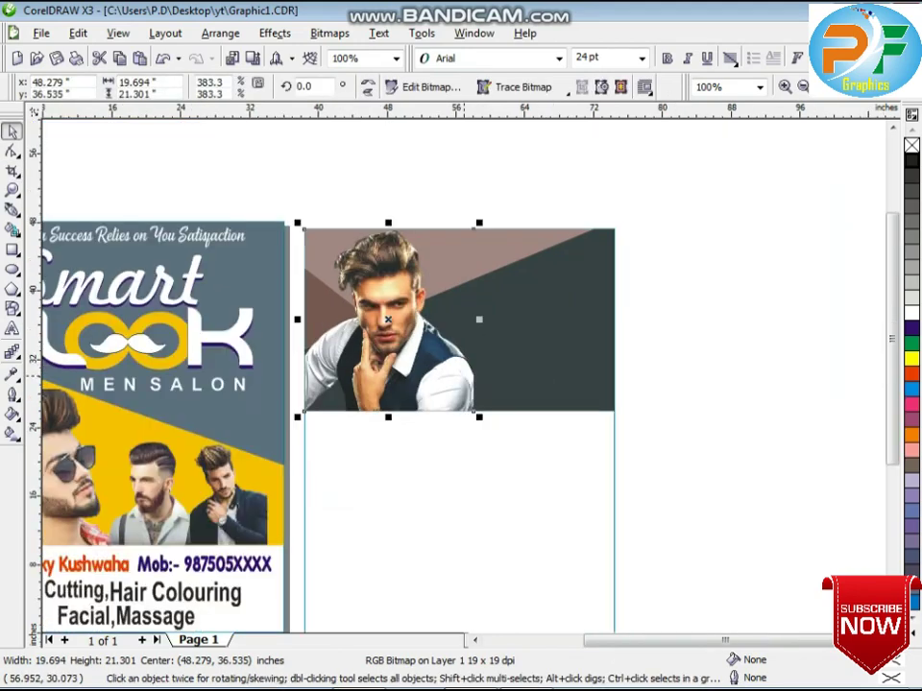
key("F3")
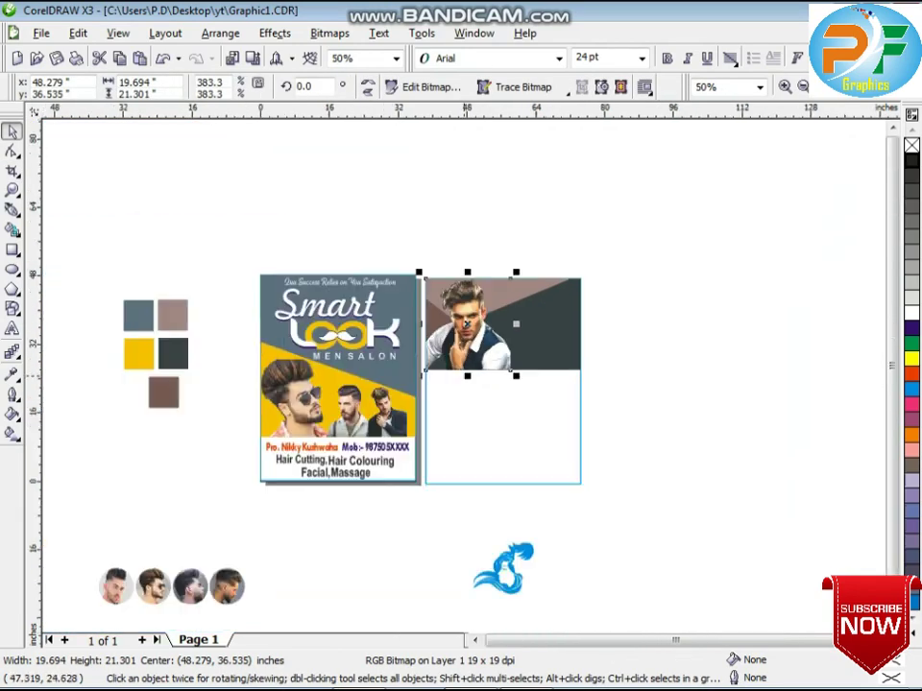
left_click_drag(275, 545, 76, 624)
left_click_drag(149, 588, 478, 373)
scroll(510, 368, "up", 1)
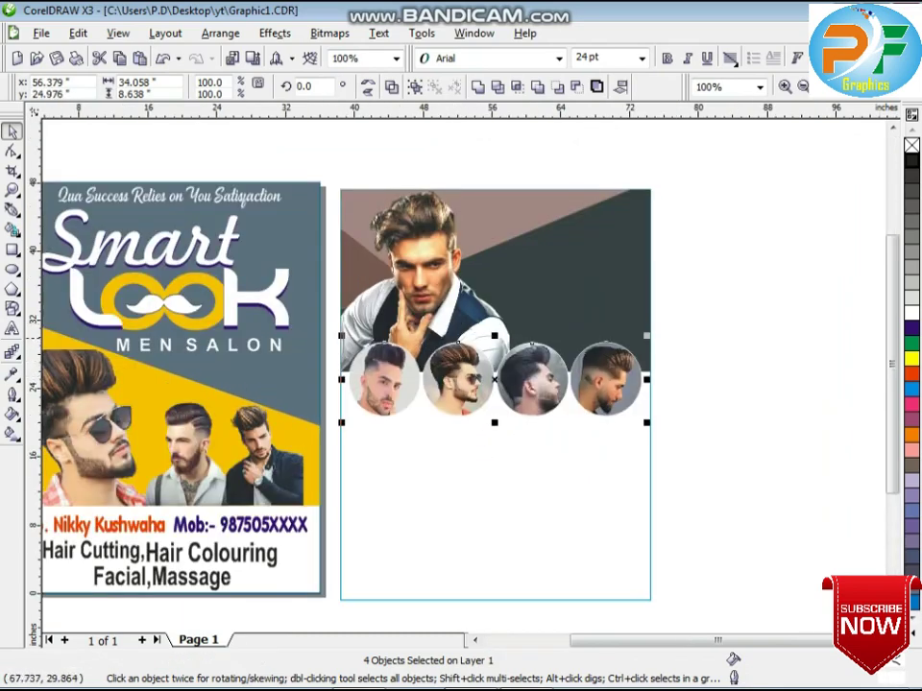
key("ctrl+g")
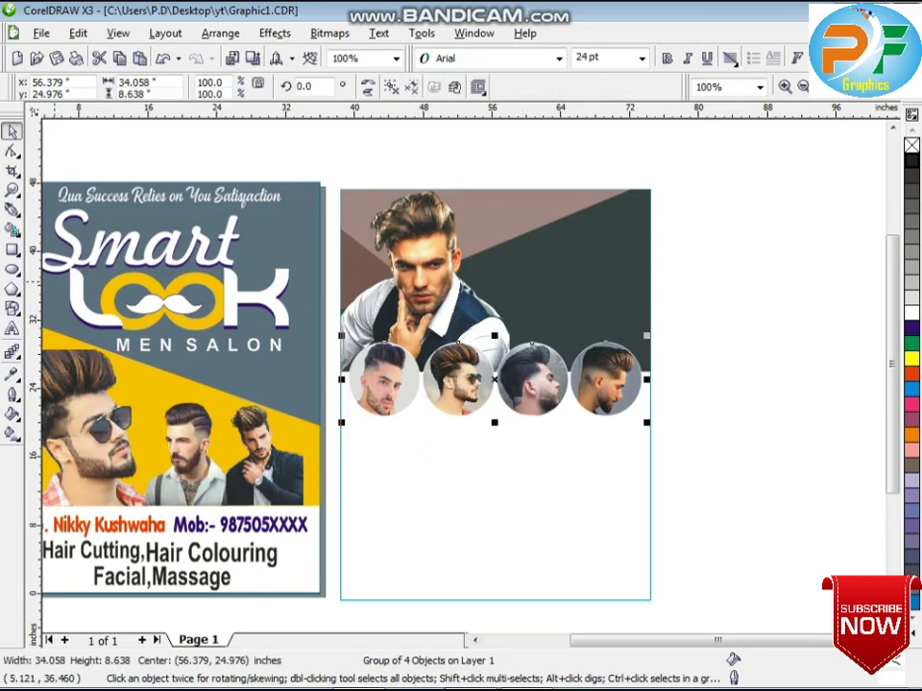
Add a downward drop shadow to the portrait group with feathering 10 and opacity 40
left_click(16, 354)
left_click(108, 361)
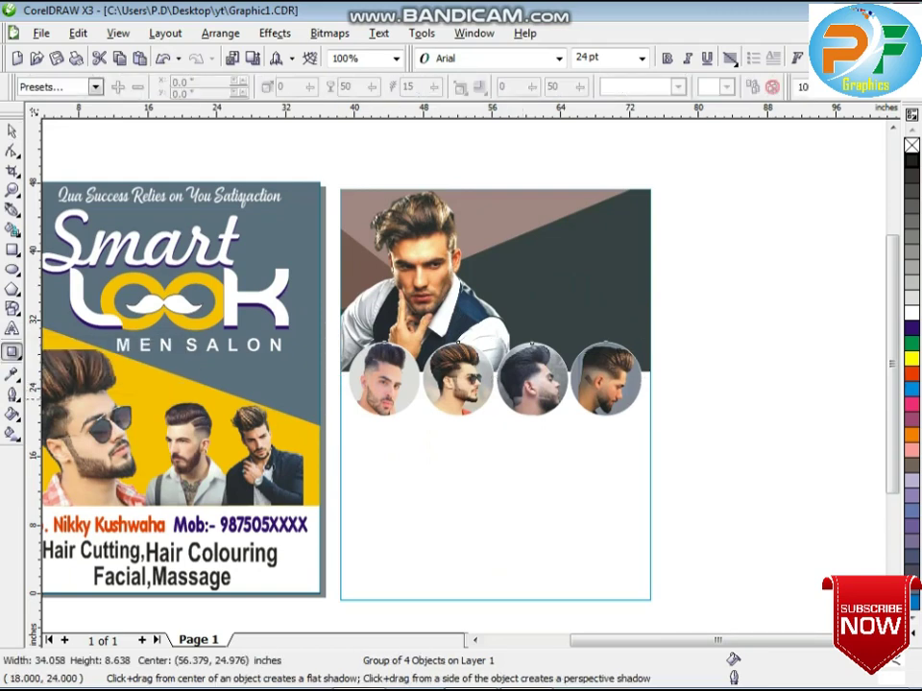
left_click_drag(494, 380, 494, 409)
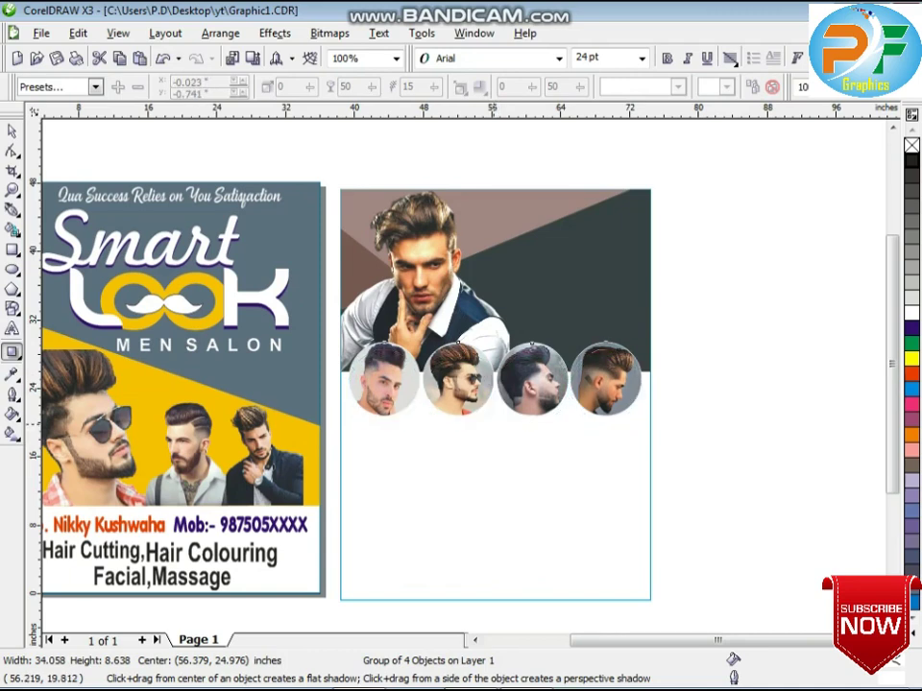
scroll(547, 434, "up", 2)
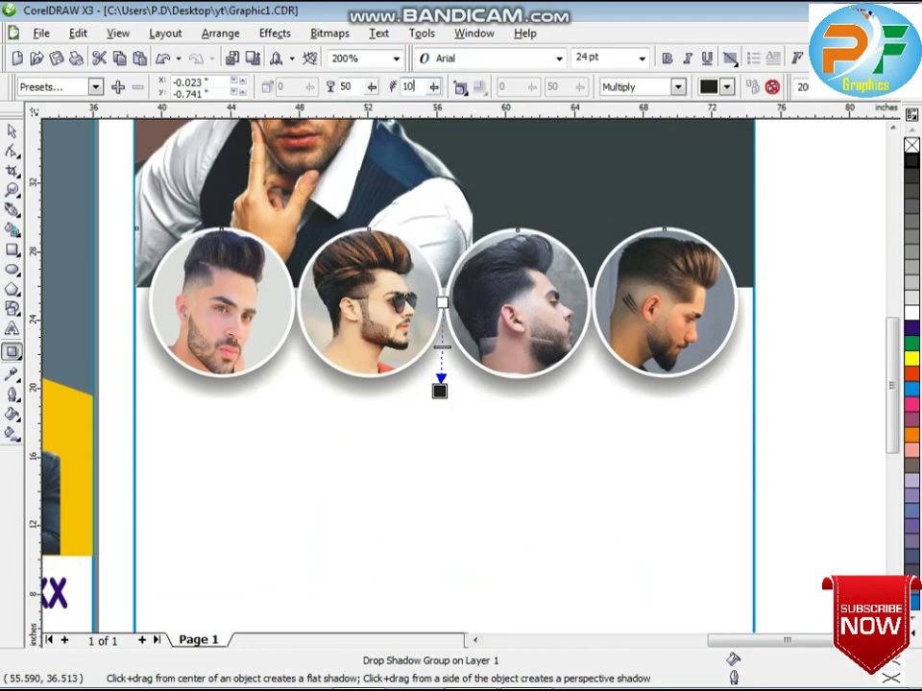
key("Return")
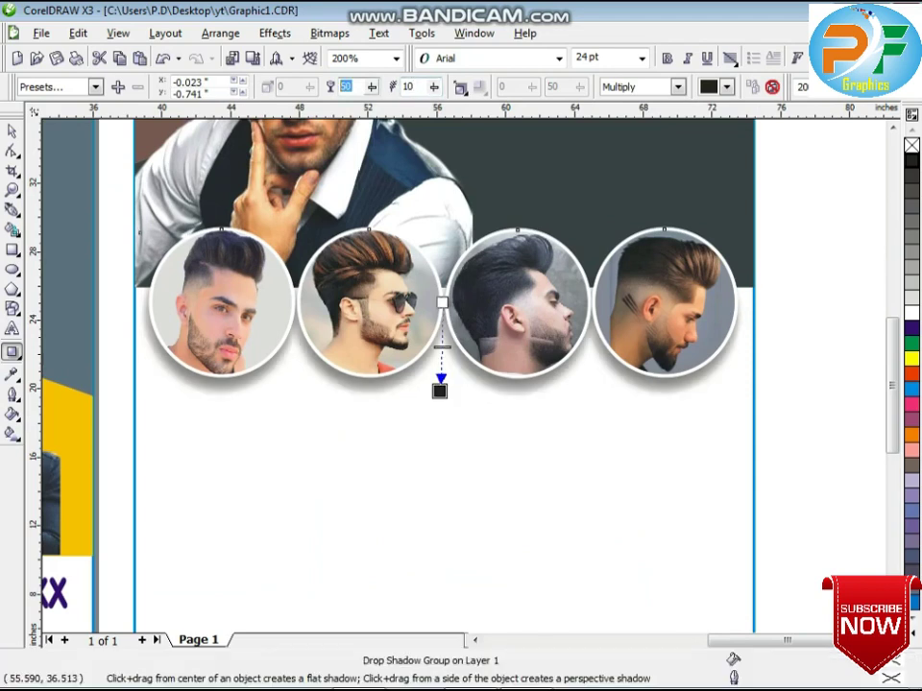
type("40")
key("Return")
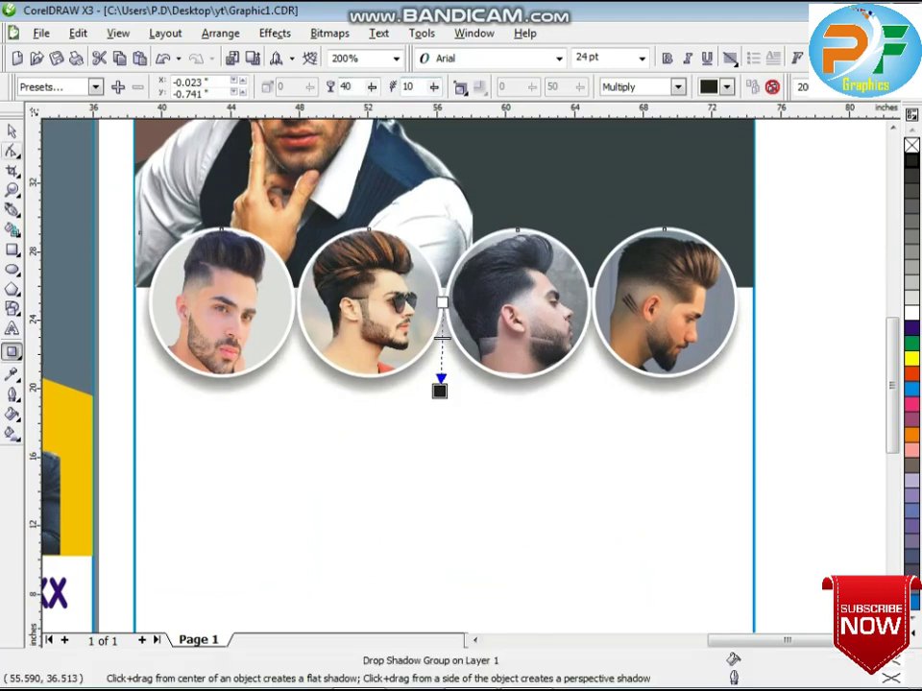
key("space")
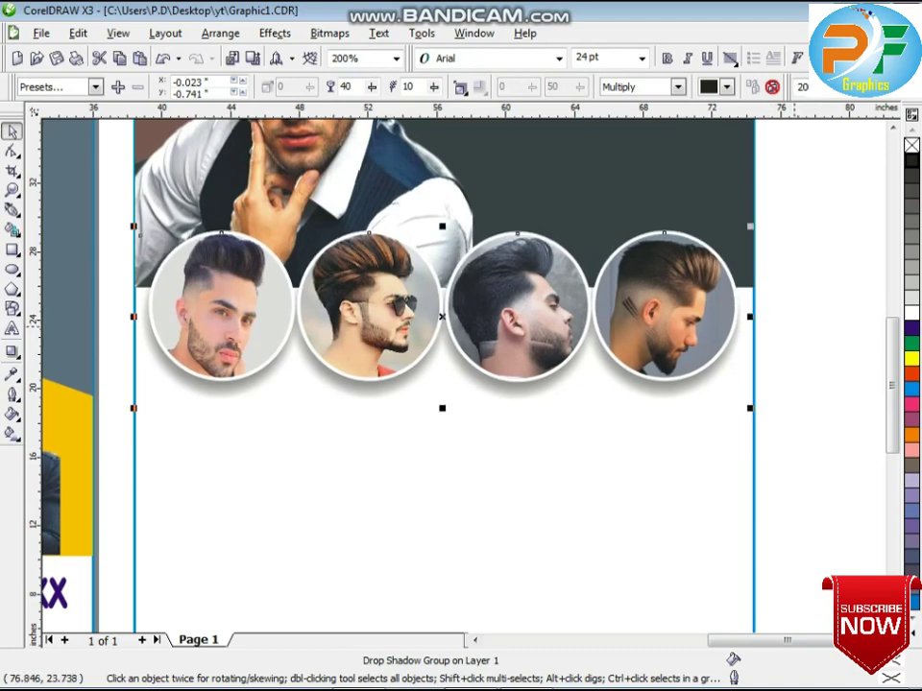
left_click(795, 324)
Place a copy of the dark-jacket model's photo in the lower left corner of the second design
scroll(519, 373, "down", 3)
scroll(441, 373, "up", 1)
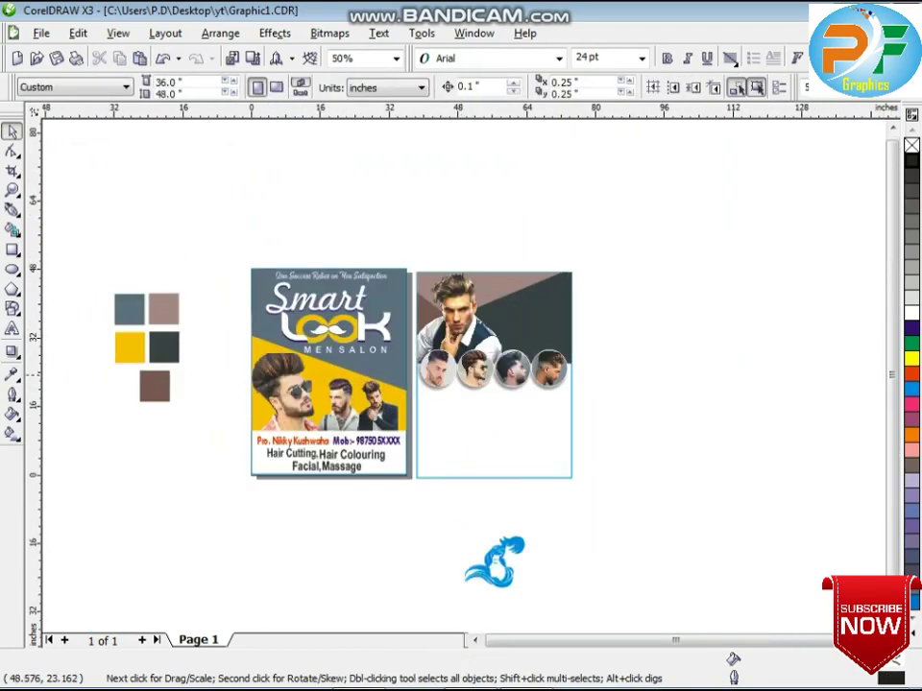
scroll(464, 374, "down", 1)
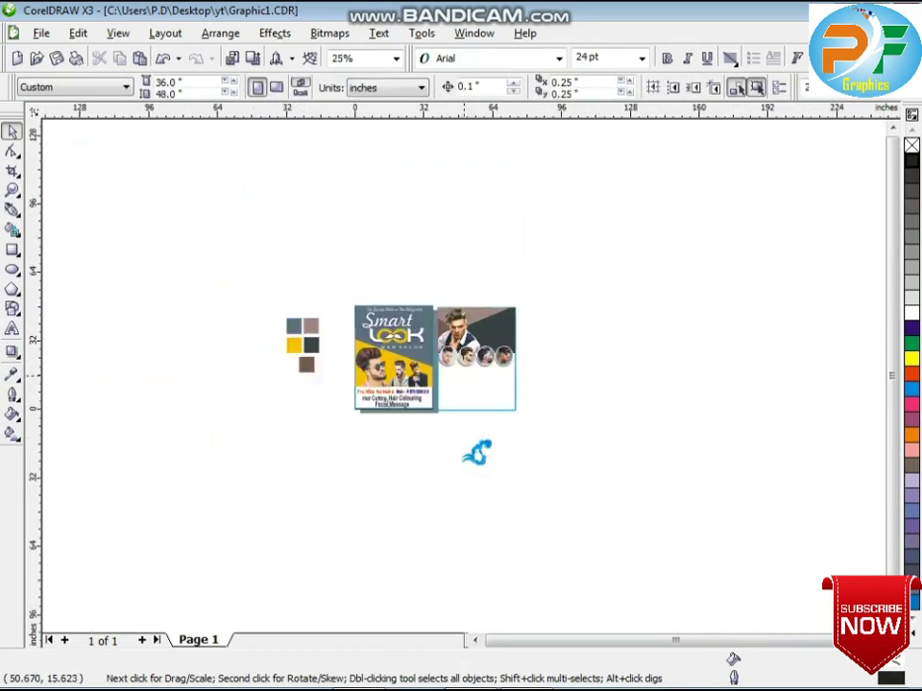
scroll(455, 378, "up", 2)
left_click(310, 351)
key("Up")
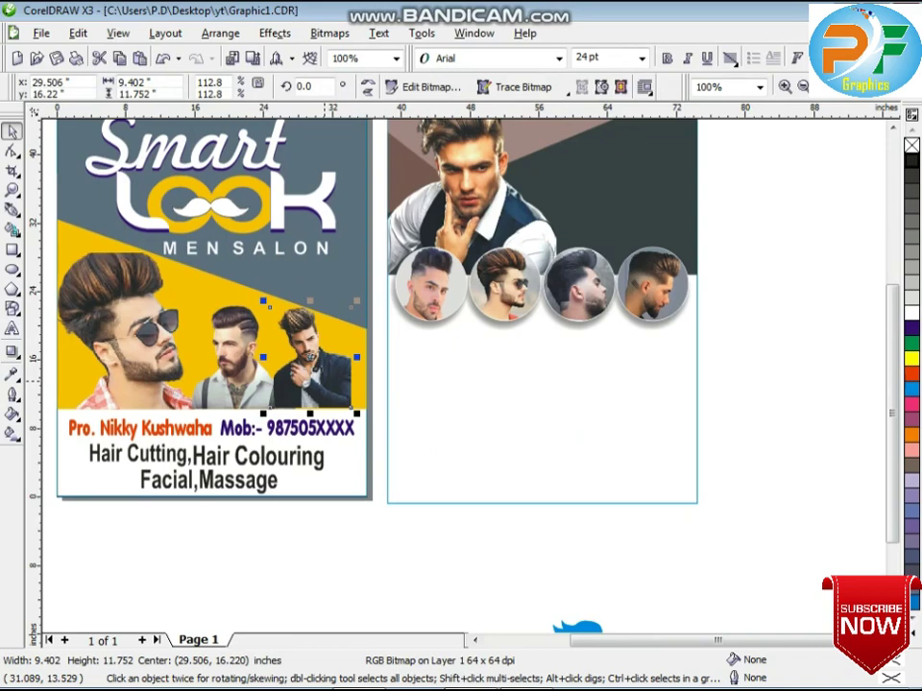
left_click_drag(325, 380, 434, 533)
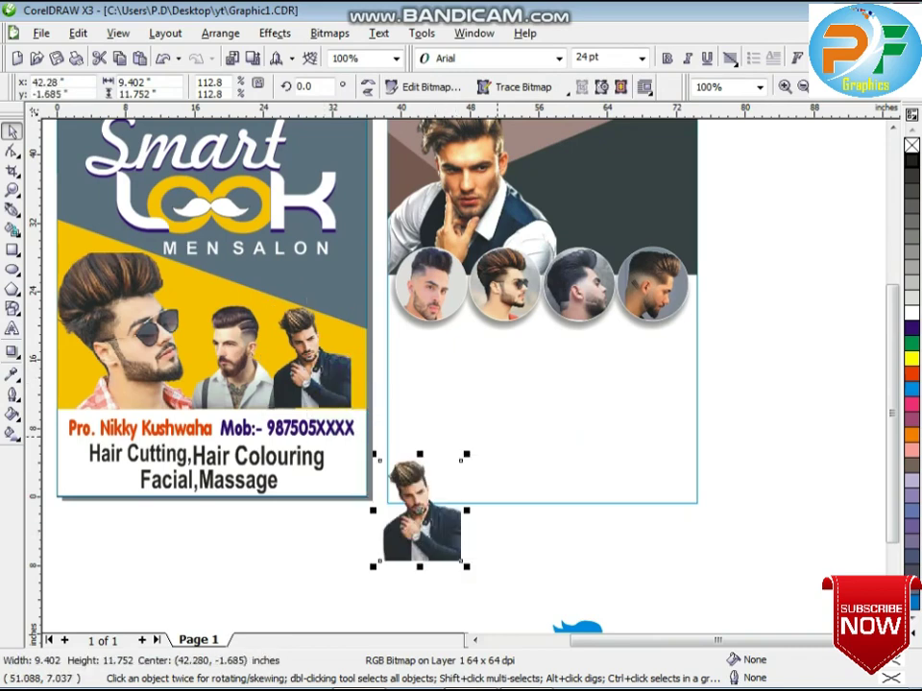
scroll(497, 436, "down", 1)
scroll(479, 342, "up", 1)
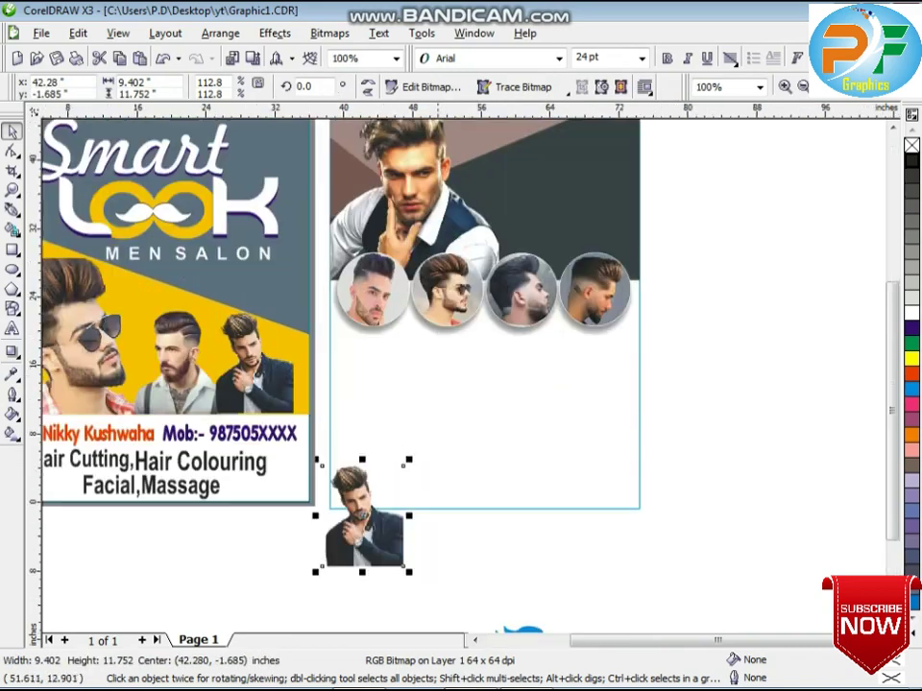
left_click_drag(373, 490, 367, 430)
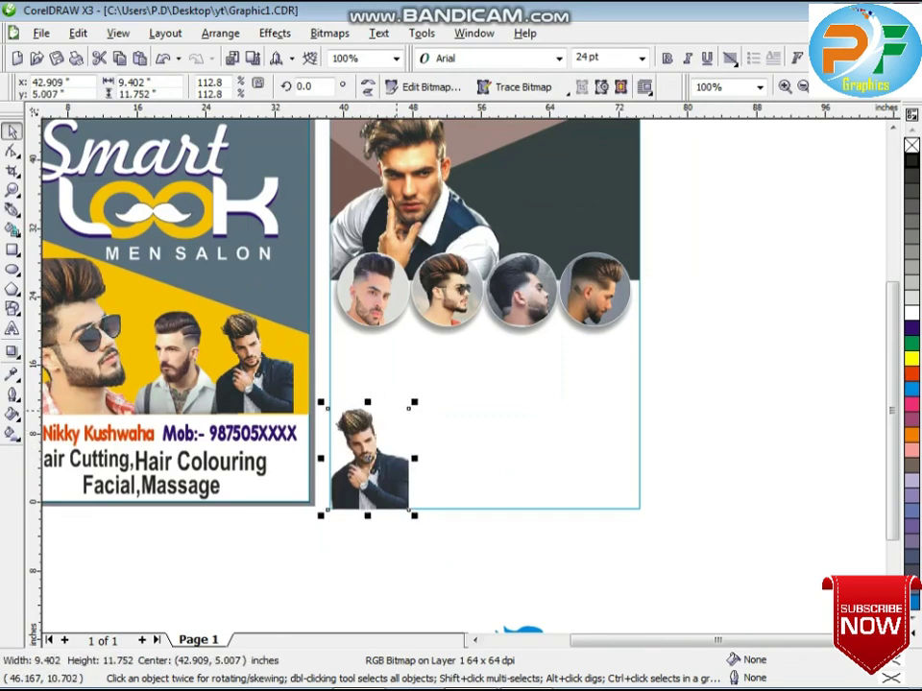
Try the copied dark-jacket photo at about 17.1 × 21.4 inches beneath the portraits, then delete it
left_click_drag(413, 402, 476, 326)
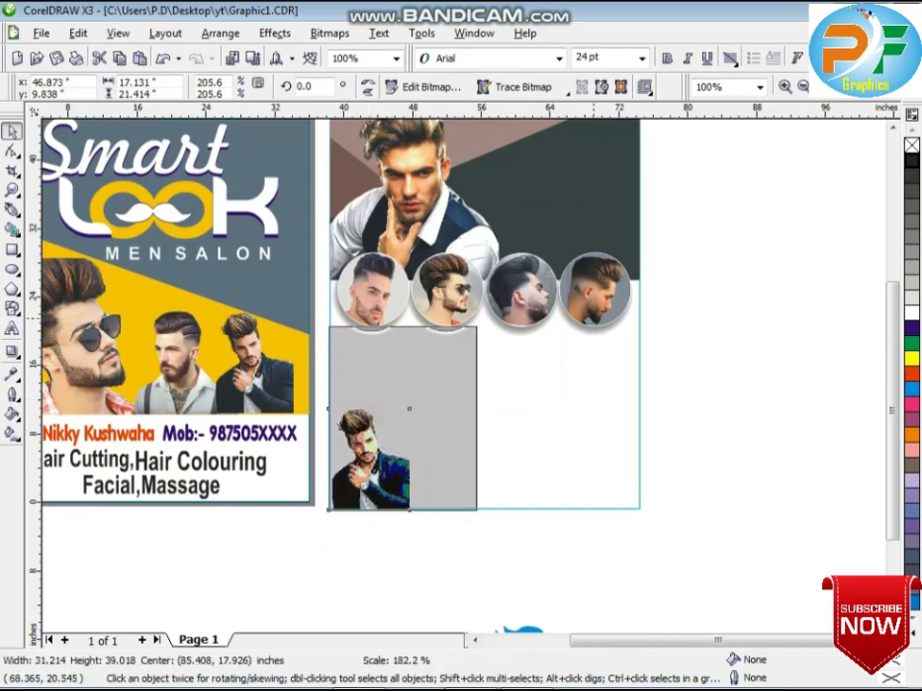
key("Right")
key("Right")
key("Right")
key("Right")
key("Right")
key("Right")
key("Down")
key("Down")
key("Down")
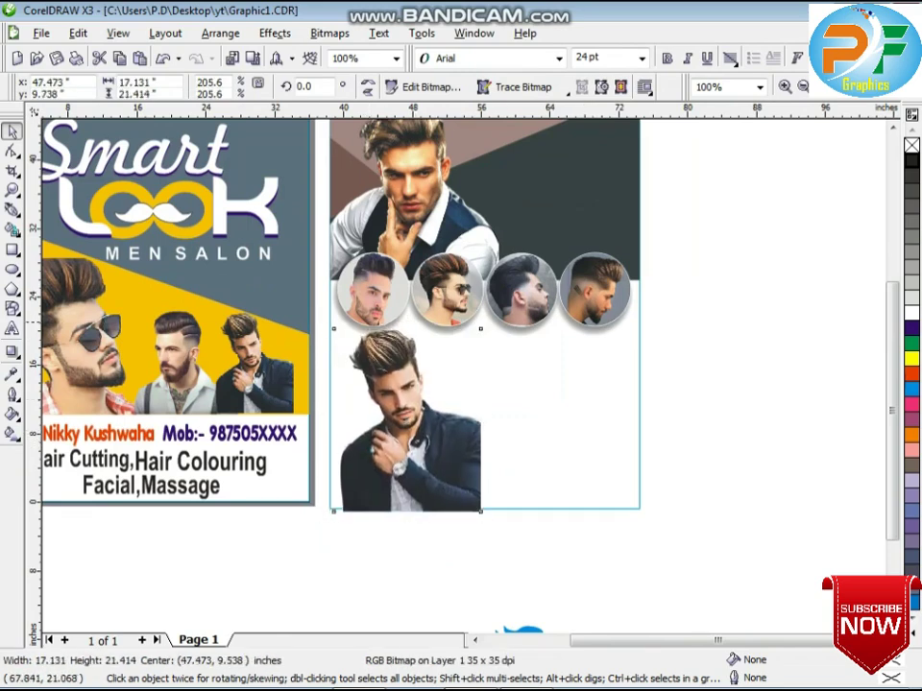
key("Up")
key("Up")
key("Up")
scroll(442, 367, "down", 1)
key("Delete")
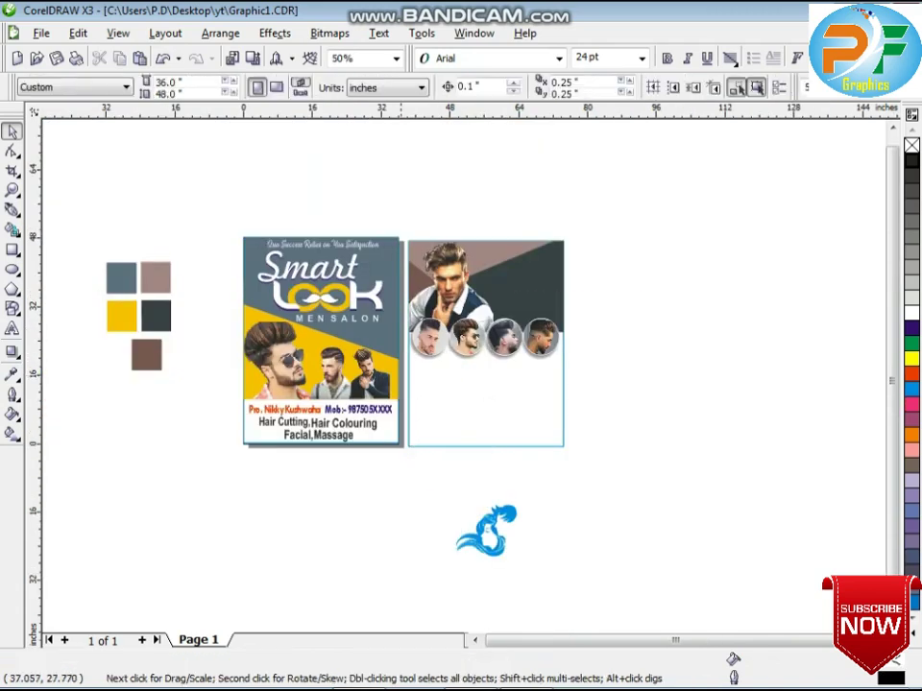
Copy the Smart Look Men Salon logo group onto the right part of the coloured panel at about 75% scale
left_click(307, 273)
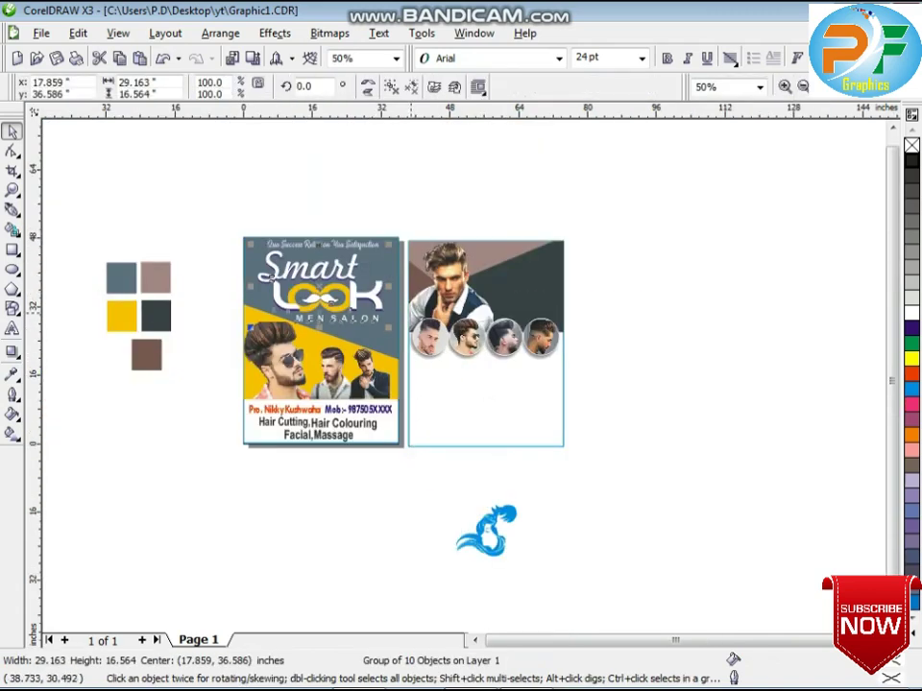
left_click_drag(356, 299, 557, 308)
scroll(517, 272, "up", 1)
scroll(471, 408, "up", 1)
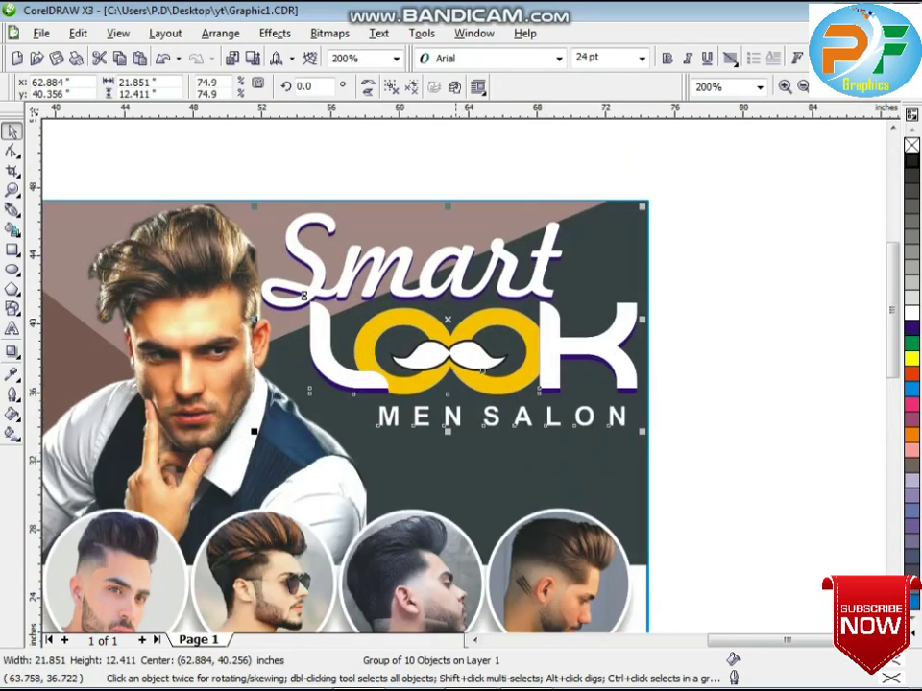
Stretch the copied logo taller, resize it to about 21.3 × 13.2 inches and nudge it into place beside the model
left_click_drag(448, 428, 480, 445)
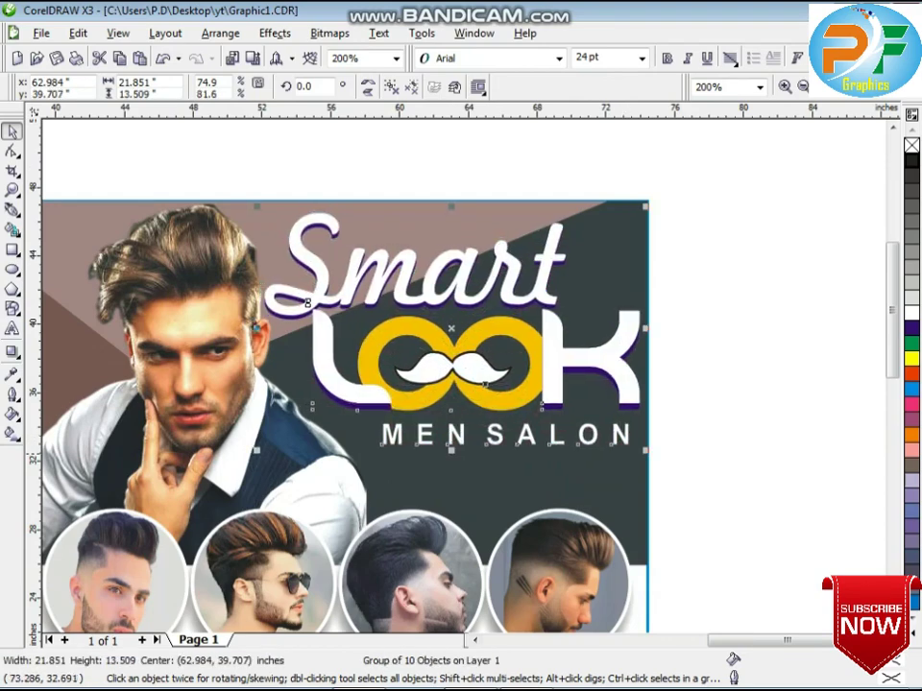
left_click_drag(647, 453, 637, 445)
key("Right")
key("Right")
key("Down")
key("Down")
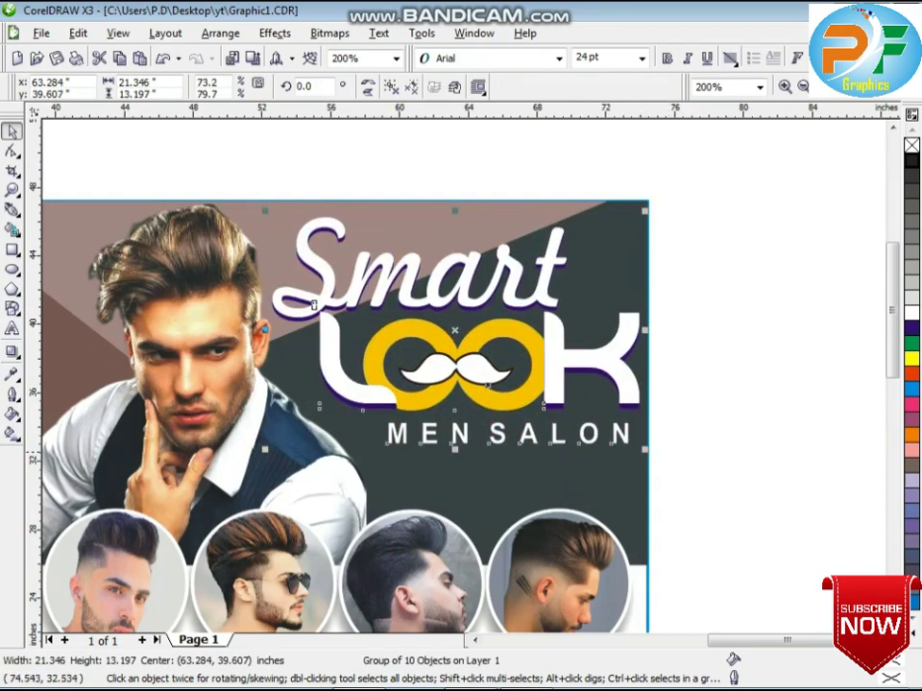
key("Left")
left_click(690, 434)
Move the blue hair silhouette to the second design's lower right corner, enlarge it to about 21 × 18 inches and fill it dark purple
scroll(474, 474, "down", 2)
scroll(375, 430, "down", 1)
scroll(463, 375, "up", 1)
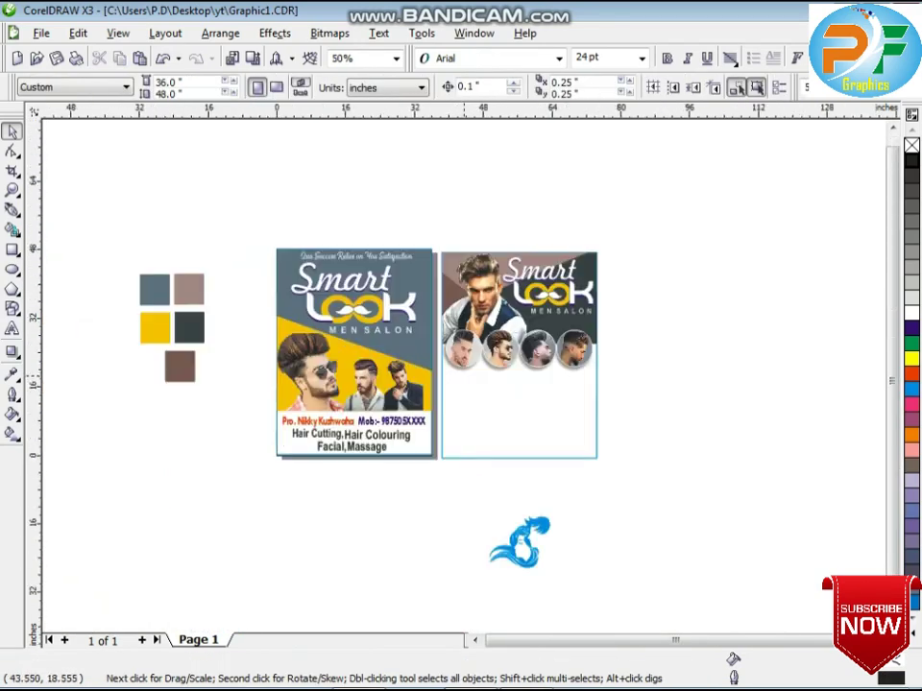
left_click_drag(526, 548, 565, 413)
scroll(565, 413, "up", 2)
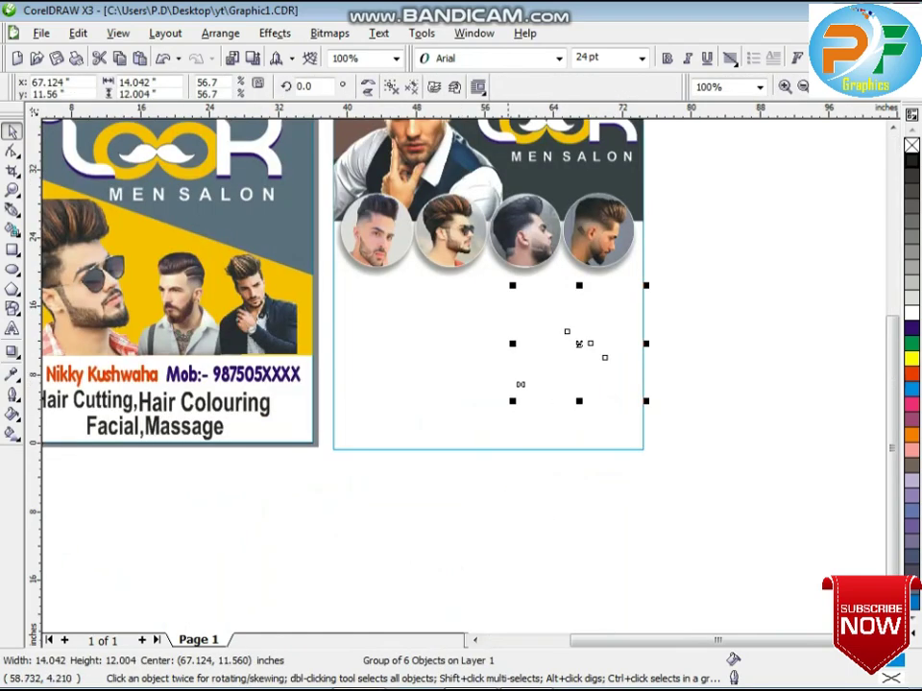
left_click_drag(512, 400, 452, 451)
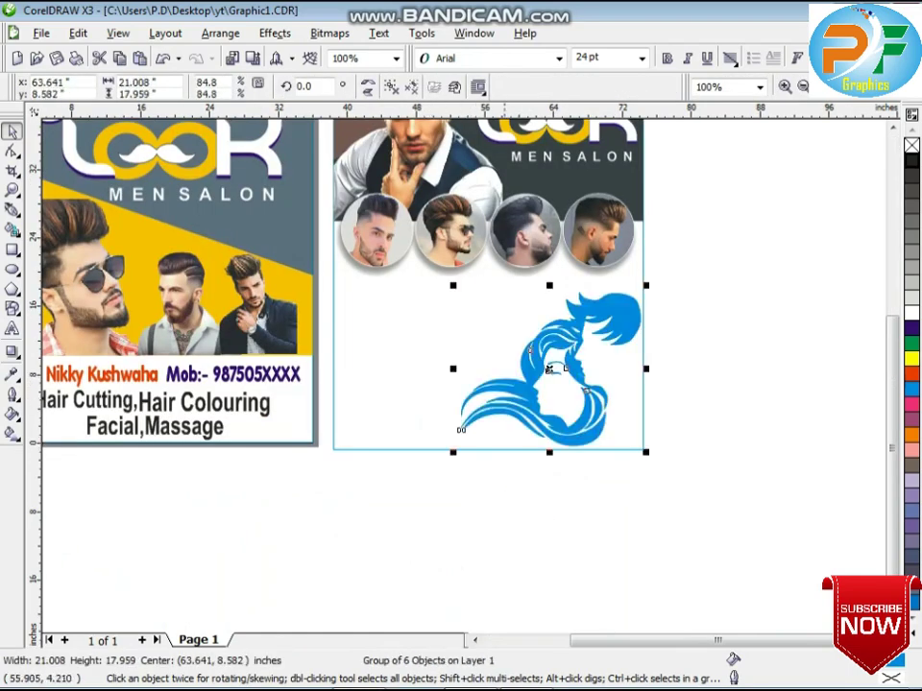
left_click(911, 327)
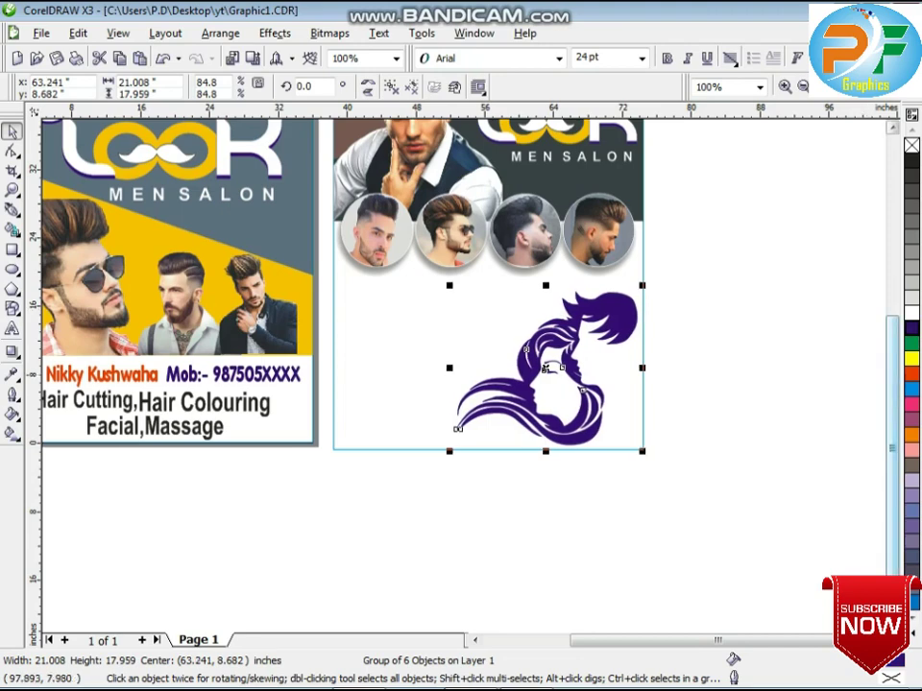
left_click(759, 373)
Copy the proprietor, mobile number and services text from the first poster into the white area below the portraits
left_click_drag(208, 349, 672, 361)
left_click_drag(490, 385, 799, 327)
right_click(799, 327)
scroll(710, 366, "down", 1)
scroll(465, 375, "up", 2)
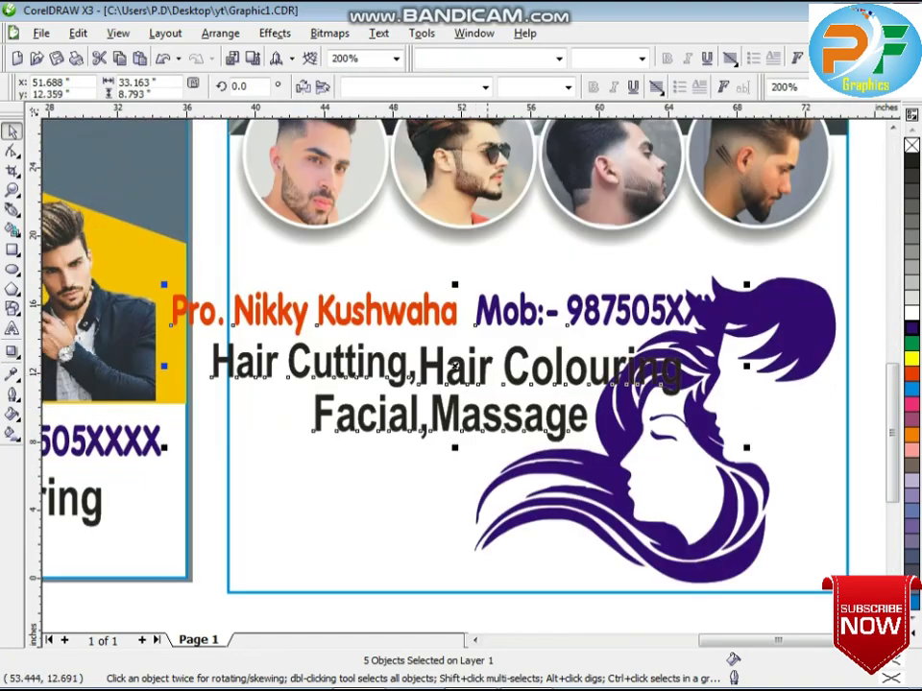
scroll(487, 360, "down", 1)
key("Escape")
Move the proprietor and mobile text up beneath the portraits, split it onto two lines and break it apart into separate text objects
left_click_drag(435, 350, 475, 327)
scroll(494, 329, "up", 1)
double_click(478, 339)
key("Return")
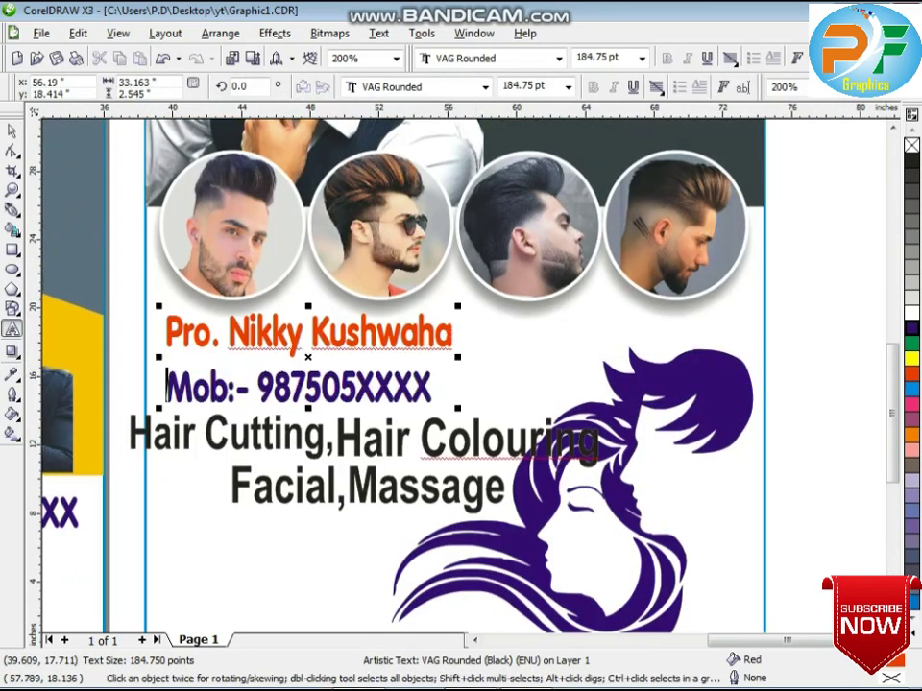
left_click(11, 131)
key("ctrl+k")
key("ctrl+k")
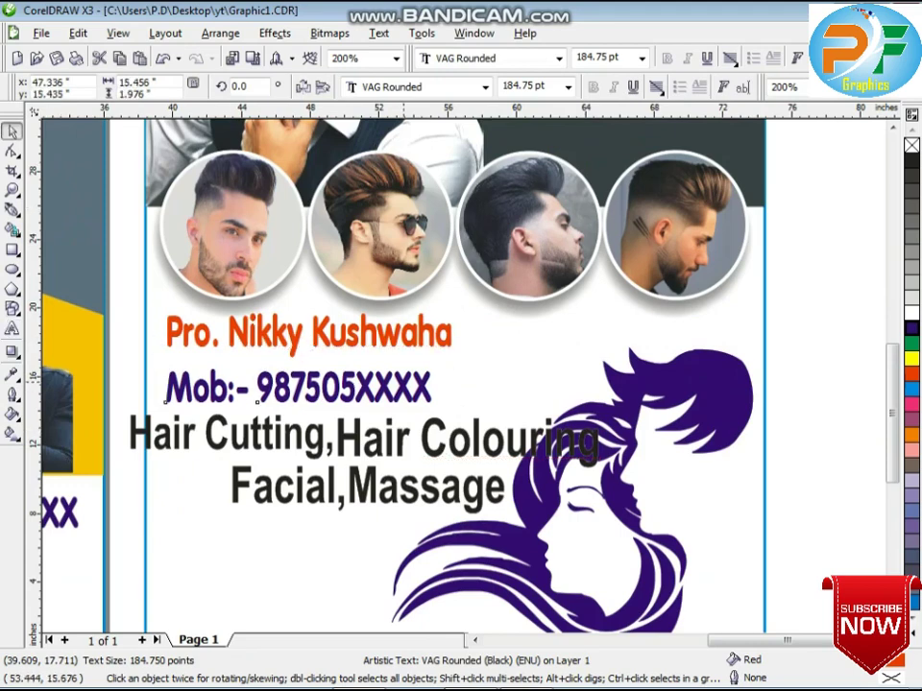
Enlarge the proprietor line, slightly shrink the mobile line beneath it, and centre the pair, about 17.8 × 4.3 inches, below the portraits
left_click_drag(403, 382, 479, 355)
key("Left")
key("Left")
key("Left")
key("Left")
left_click(415, 334, "shift")
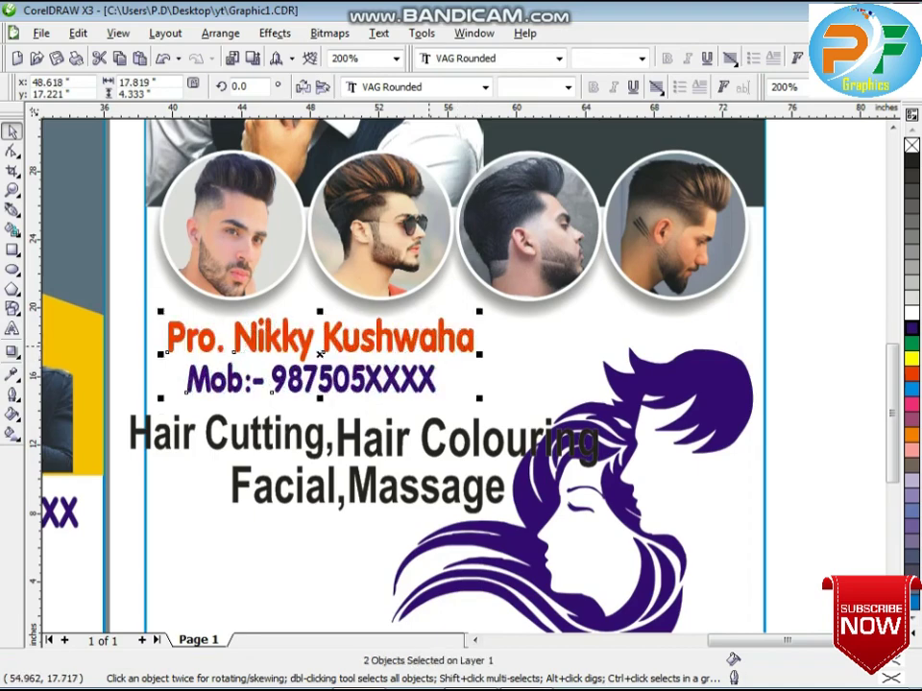
left_click_drag(320, 354, 378, 368)
scroll(465, 375, "down", 1)
Move the "Facial," and "Massage" texts together down to the second poster's lower left corner
left_click(440, 385)
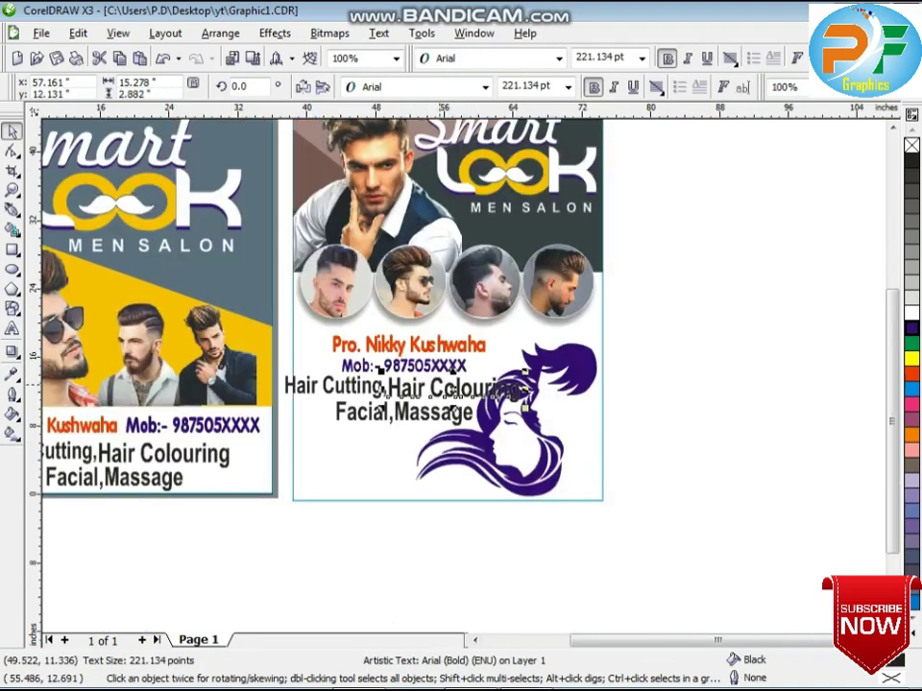
left_click(423, 416)
left_click(367, 413, "shift")
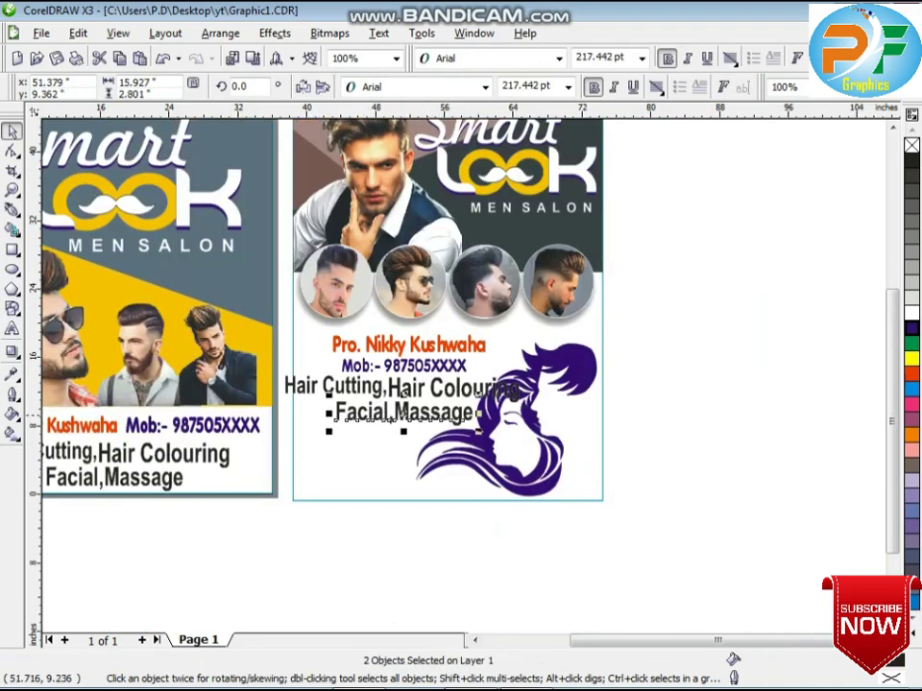
left_click_drag(402, 413, 363, 476)
Stack "Hair Cutting," above "Hair Colouring" in the white area beside the hair silhouette, below the mobile number
left_click(375, 391)
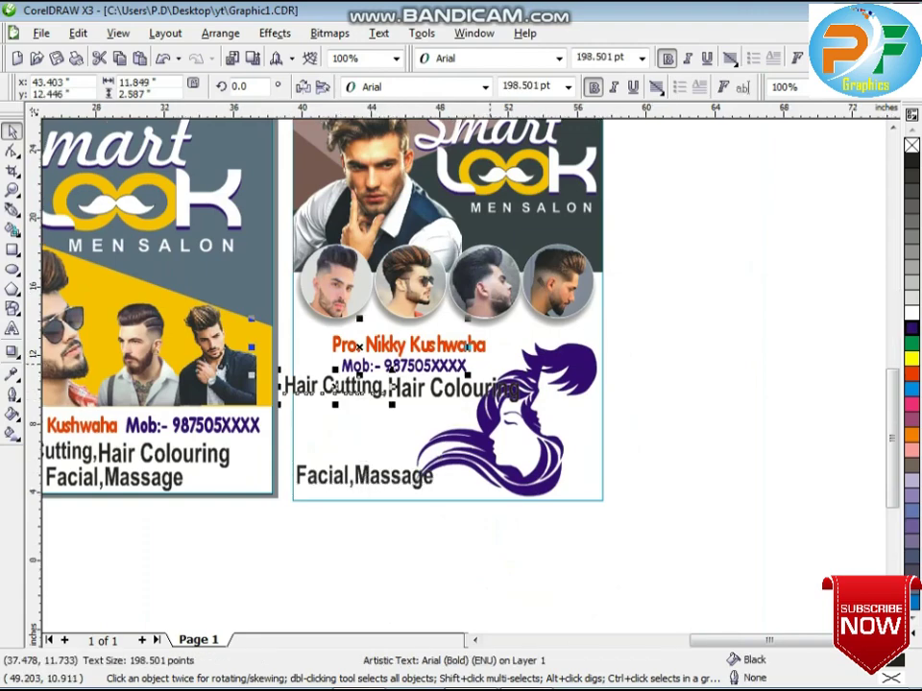
scroll(310, 428, "up", 2)
left_click_drag(502, 344, 309, 413)
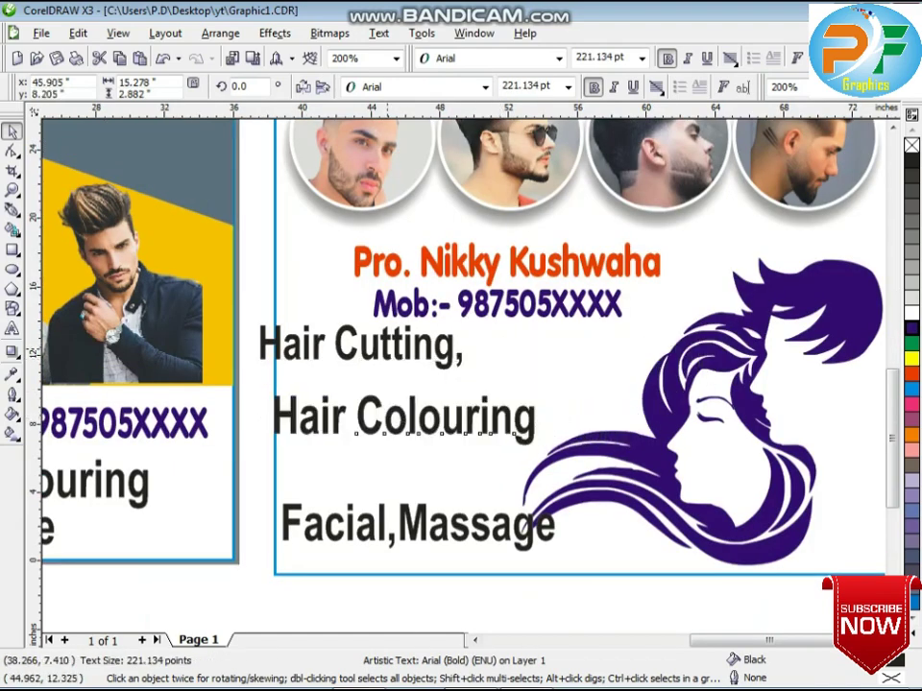
left_click_drag(346, 326, 422, 375)
left_click(446, 422, "shift")
left_click_drag(445, 424, 462, 420)
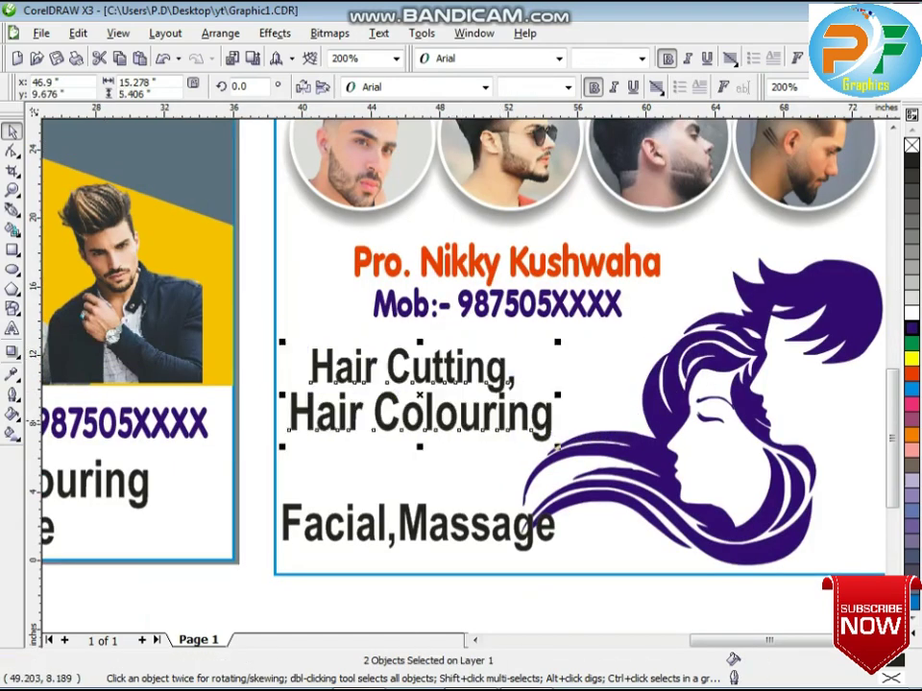
Place "Facial," above "Massage" on separate lines under "Hair Colouring" and nudge both slightly down
left_click(437, 523)
left_click_drag(334, 519, 396, 456)
left_click_drag(461, 526, 382, 505)
left_click(421, 470, "shift")
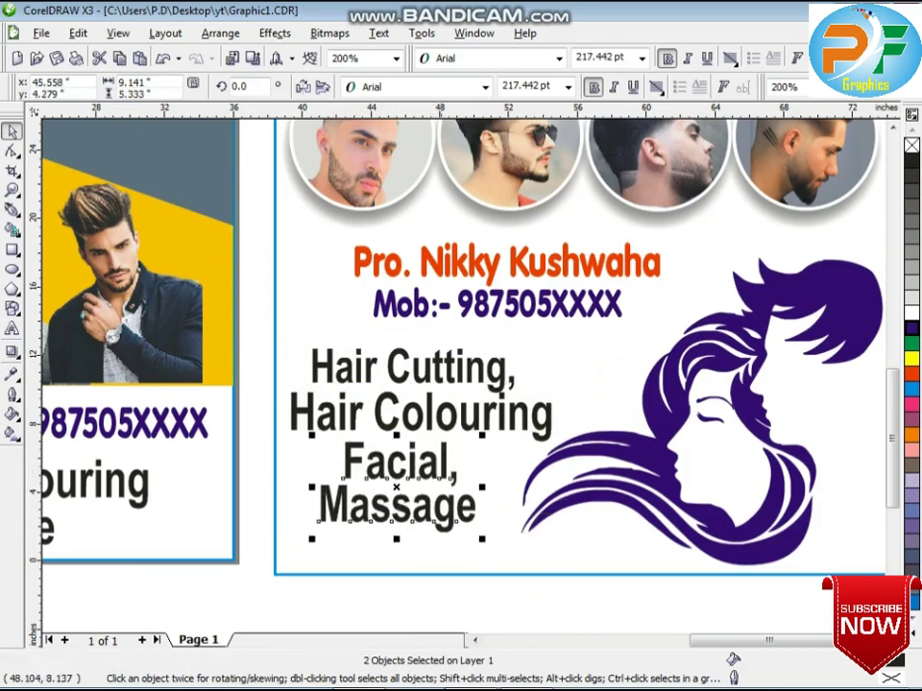
key("Down")
key("Down")
key("Down")
key("Down")
key("Down")
key("Down")
Fine-tune the positions of "Hair Colouring" and the two lines below it to even out the spacing of the services list
left_click(447, 418)
key("Down")
key("Down")
key("Down")
key("Left")
left_click(455, 377)
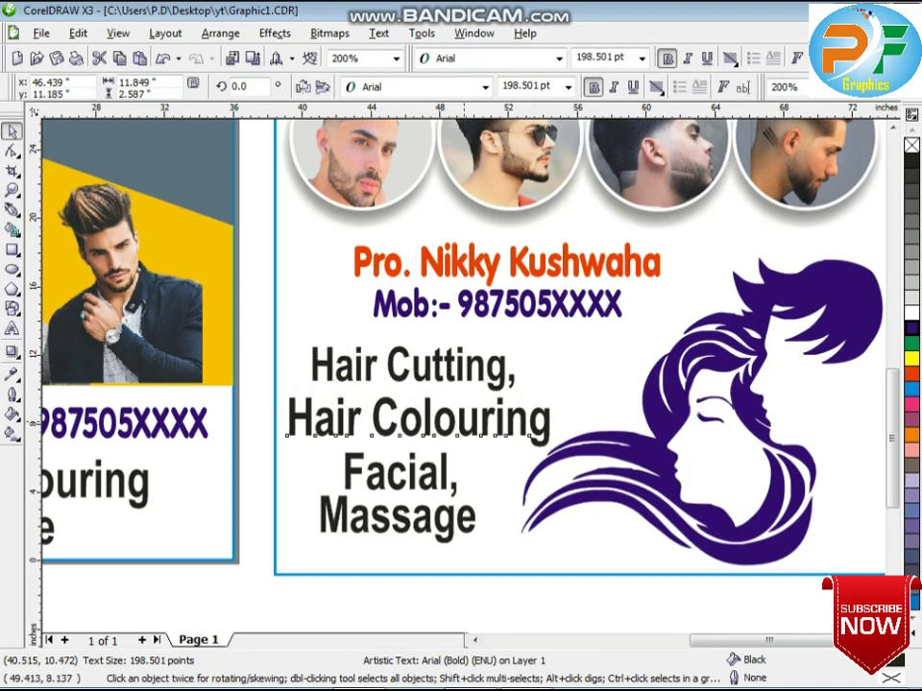
left_click(539, 434)
left_click_drag(460, 498, 524, 432)
key("Down")
left_click(515, 419)
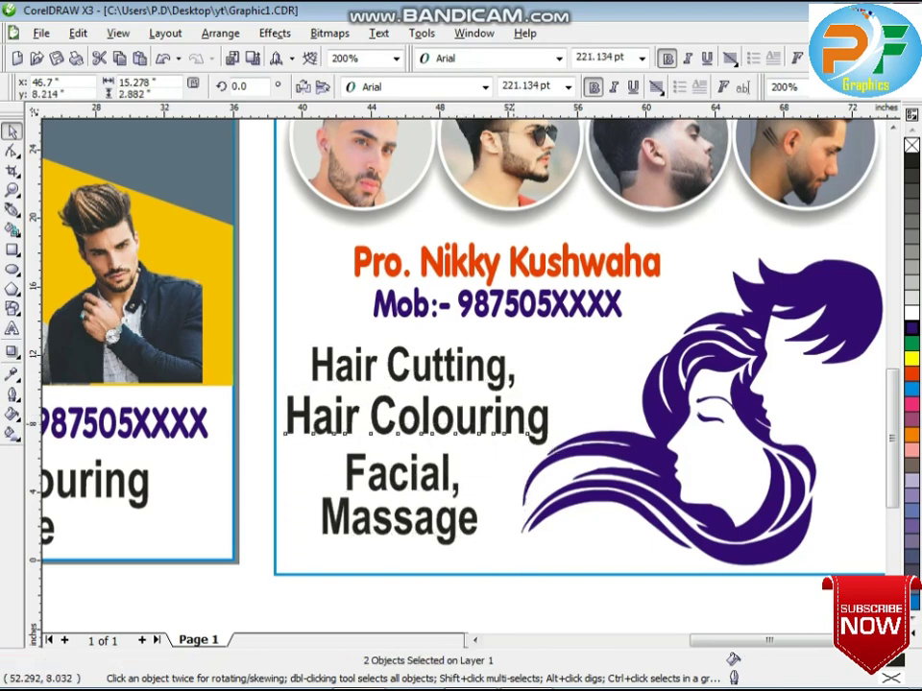
key("Down")
Nudge the four stacked service lines together slightly to the right, then deselect them
scroll(515, 419, "down", 1)
left_click_drag(496, 356, 518, 321)
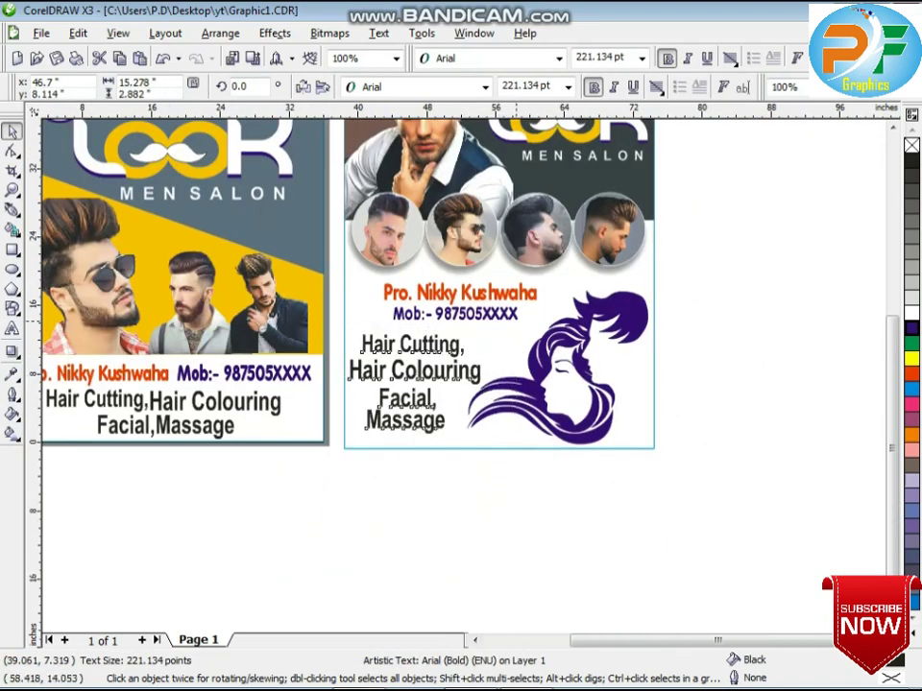
key("Right")
key("Right")
left_click(402, 514)
Frame both finished salon posters and examine them side by side in the full-screen preview
scroll(358, 331, "down", 2)
scroll(455, 347, "up", 1)
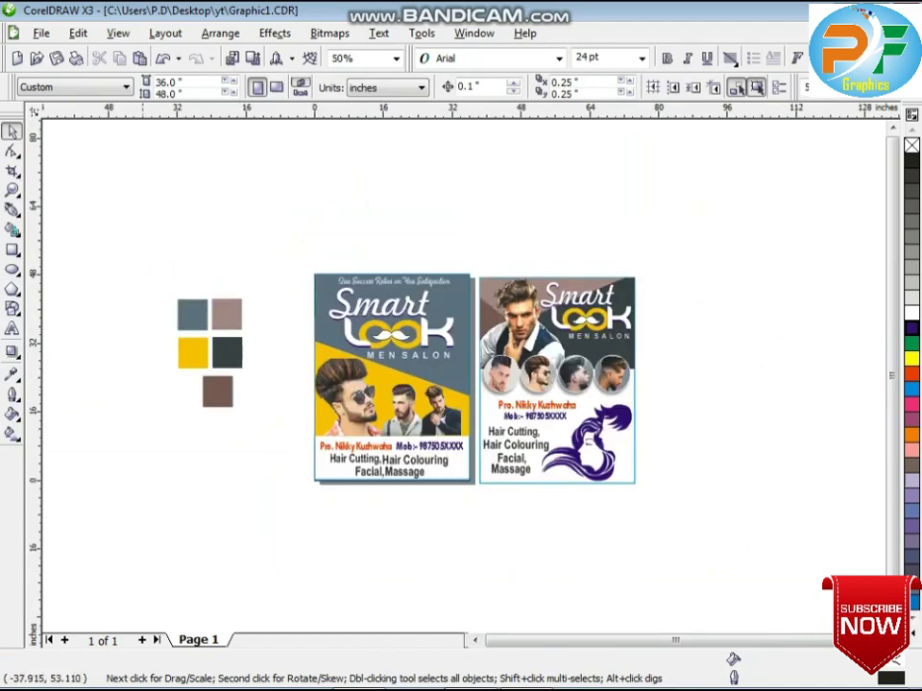
key("z")
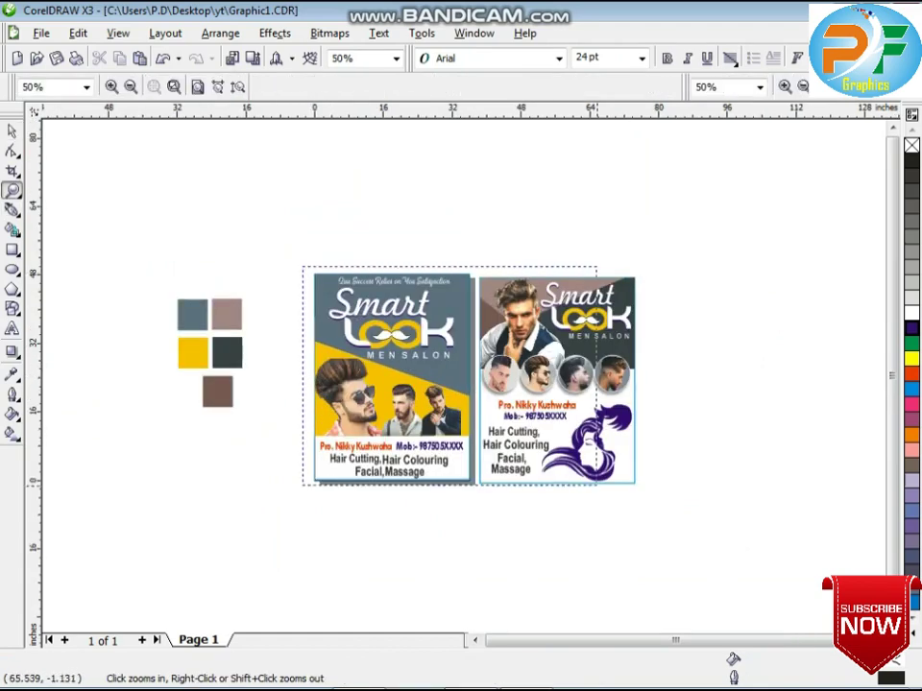
left_click_drag(596, 485, 634, 483)
key("F9")
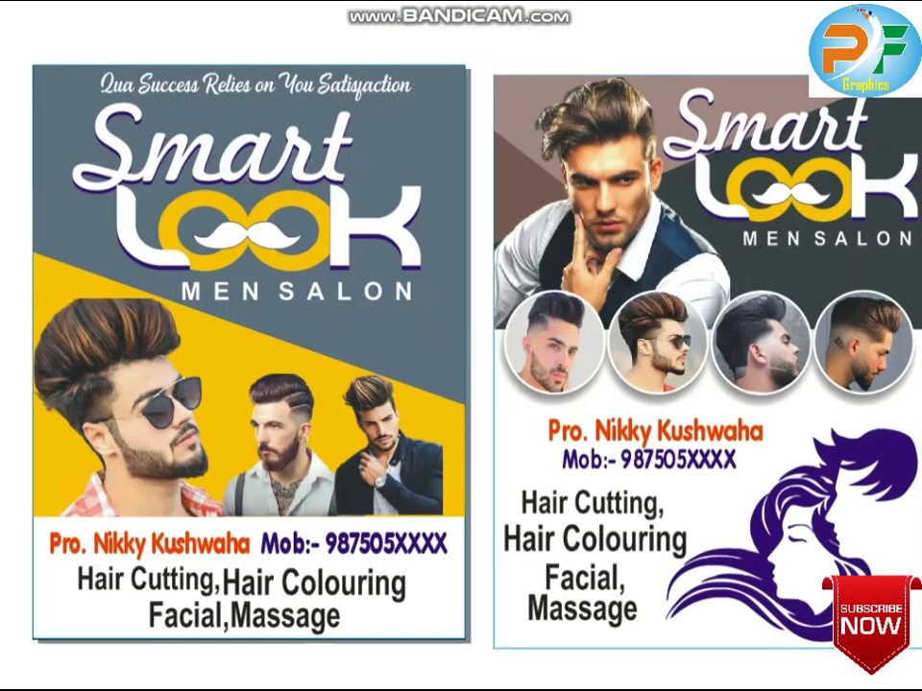